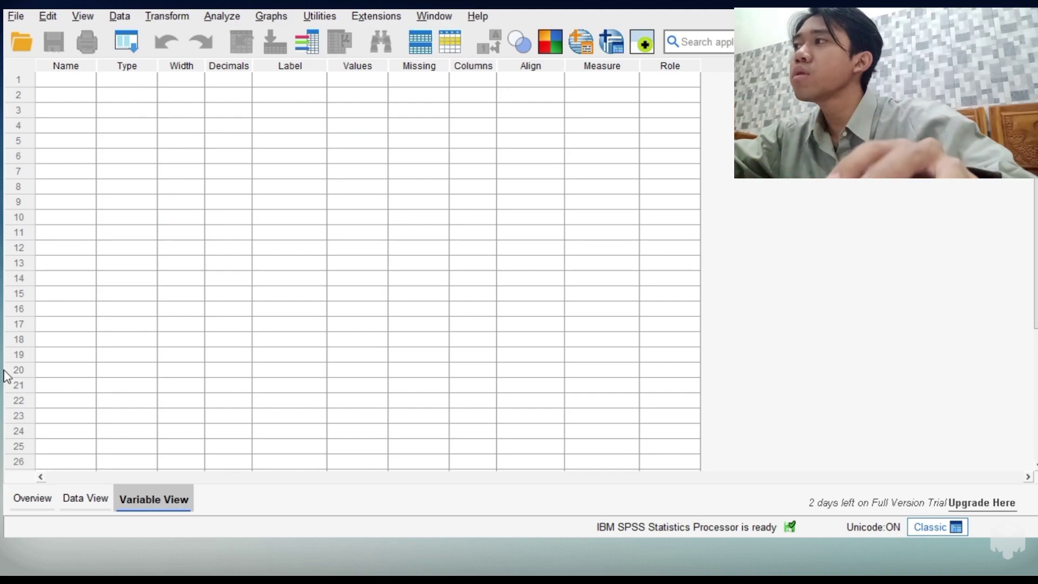
# - Define the first two variables in the empty variable list, naming them x1.1 and x1.2
pyautogui.click(66, 79)
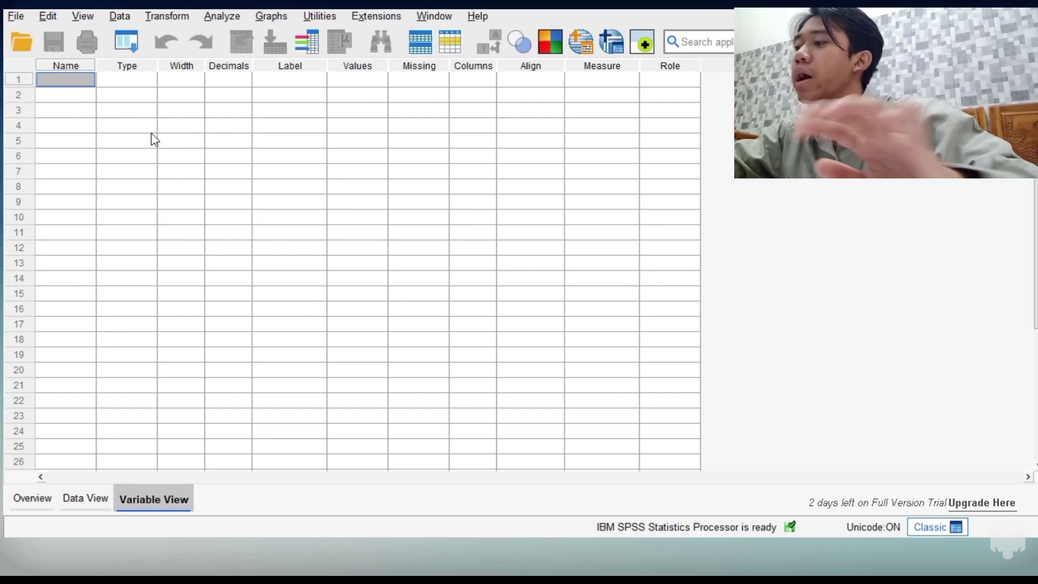
pyautogui.write('x1')
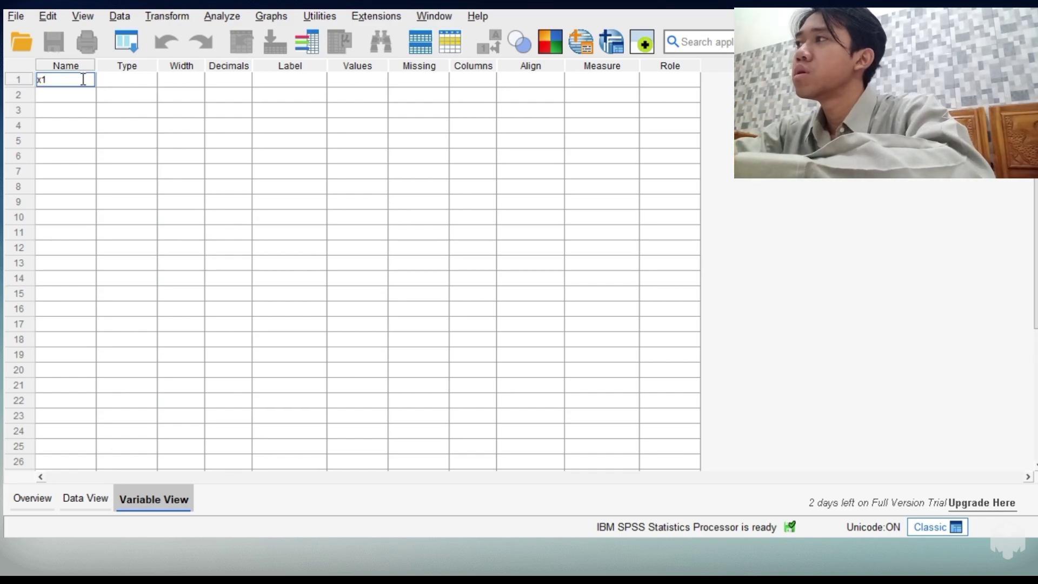
pyautogui.write('.1')
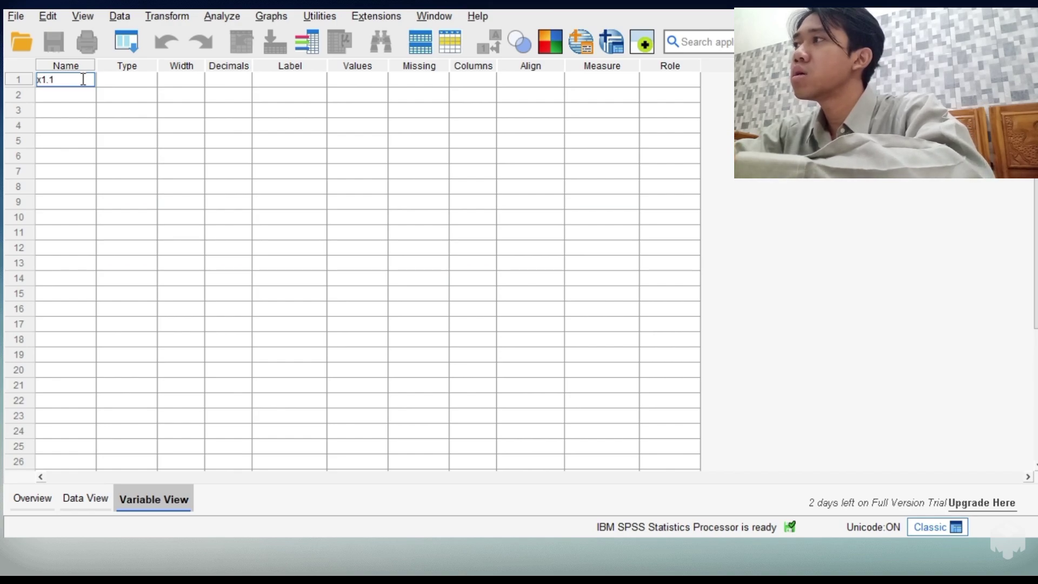
pyautogui.press('Return')
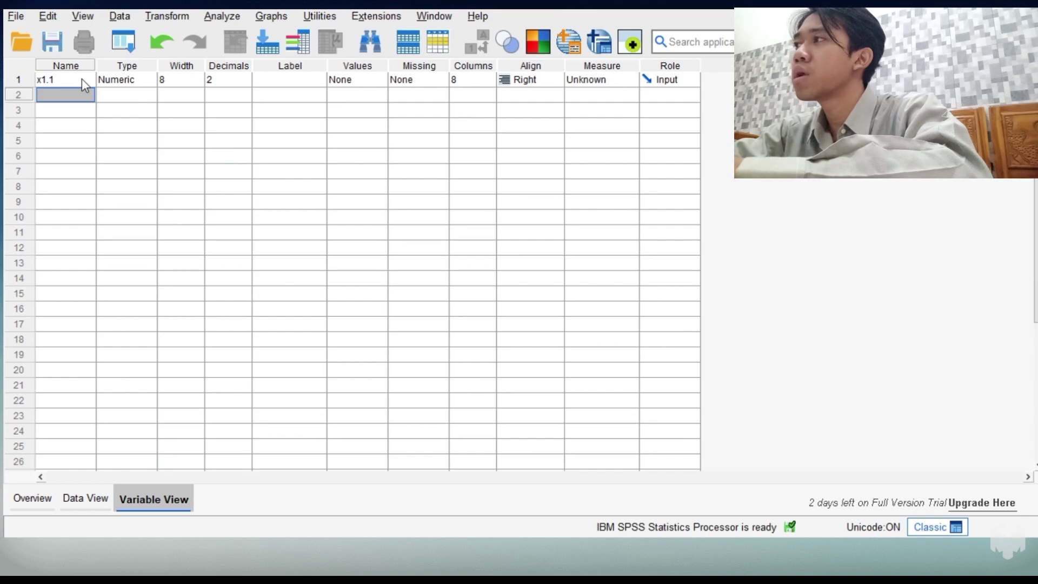
pyautogui.write('x1.')
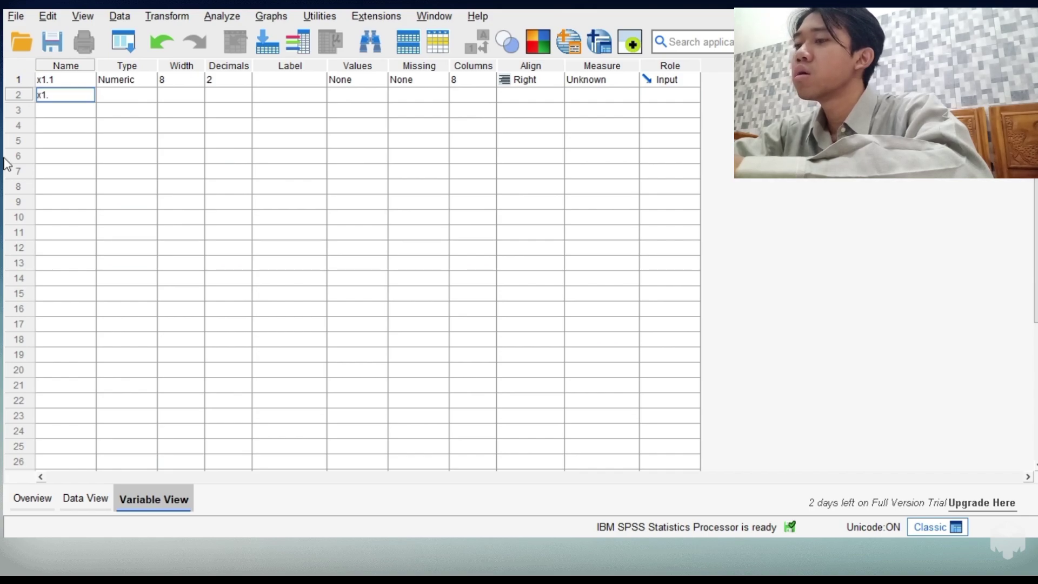
pyautogui.write('2')
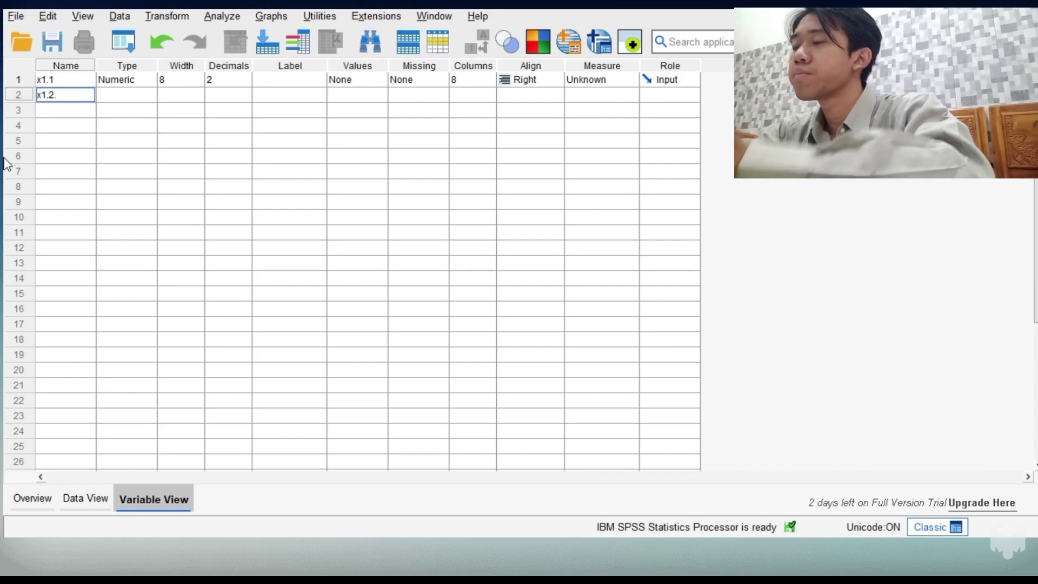
pyautogui.write('.')
pyautogui.press('BackSpace')
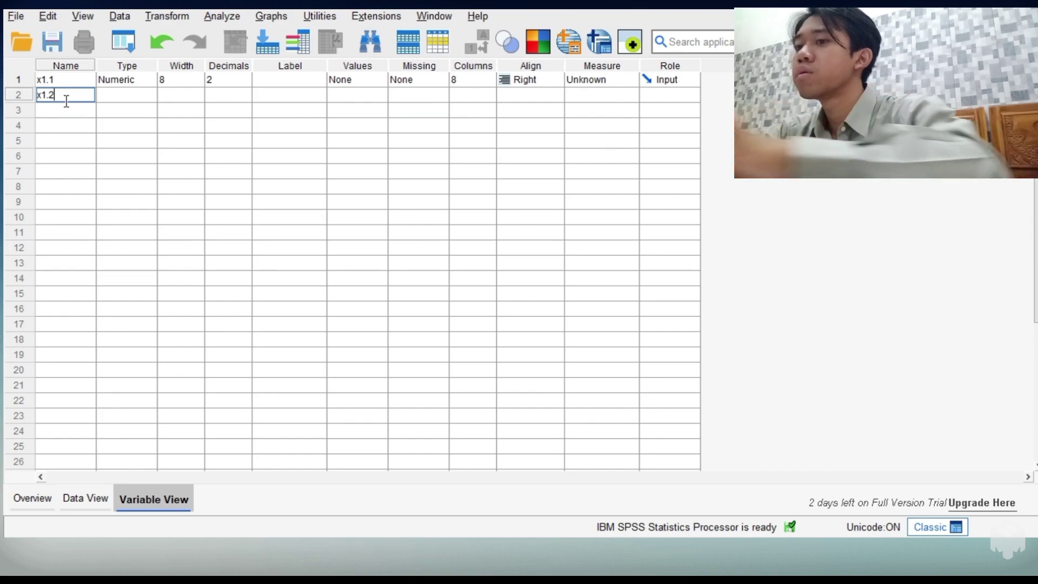
pyautogui.press('Return')
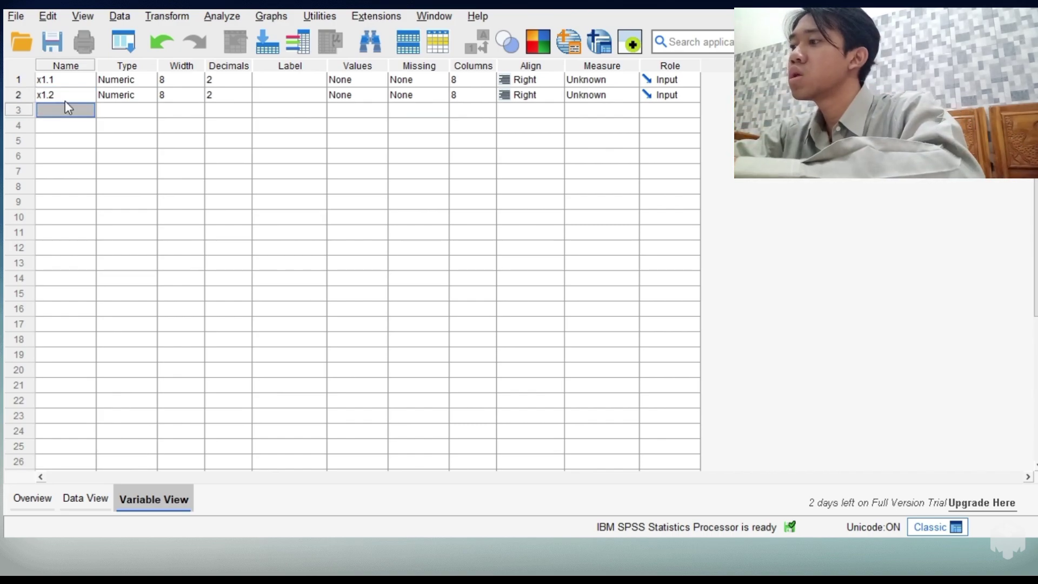
# - Add three variables named x1.3, x1.4 and x1.5 in rows 3 to 5 of the variable list
pyautogui.write('x')
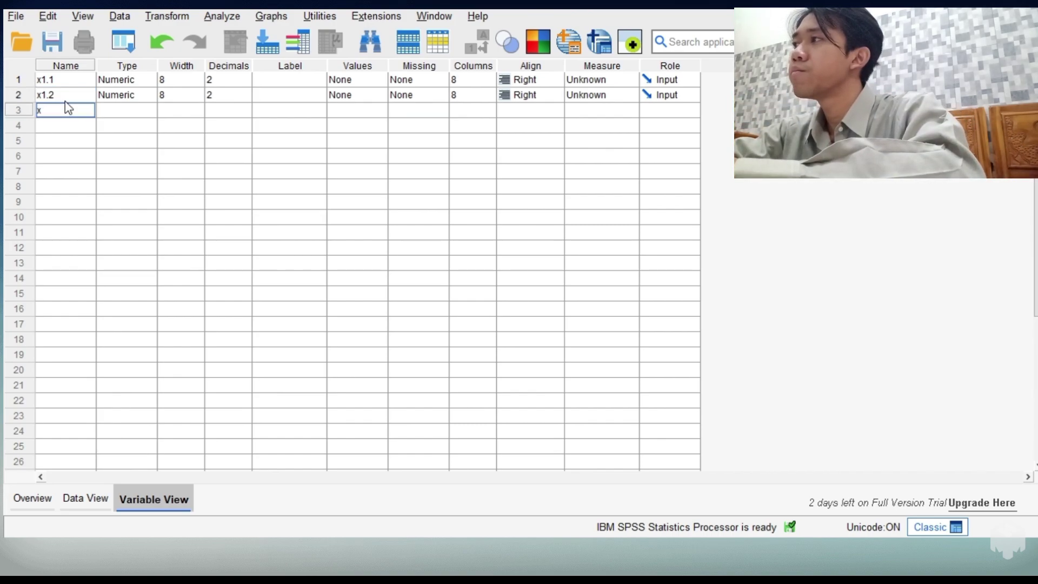
pyautogui.write('1.3')
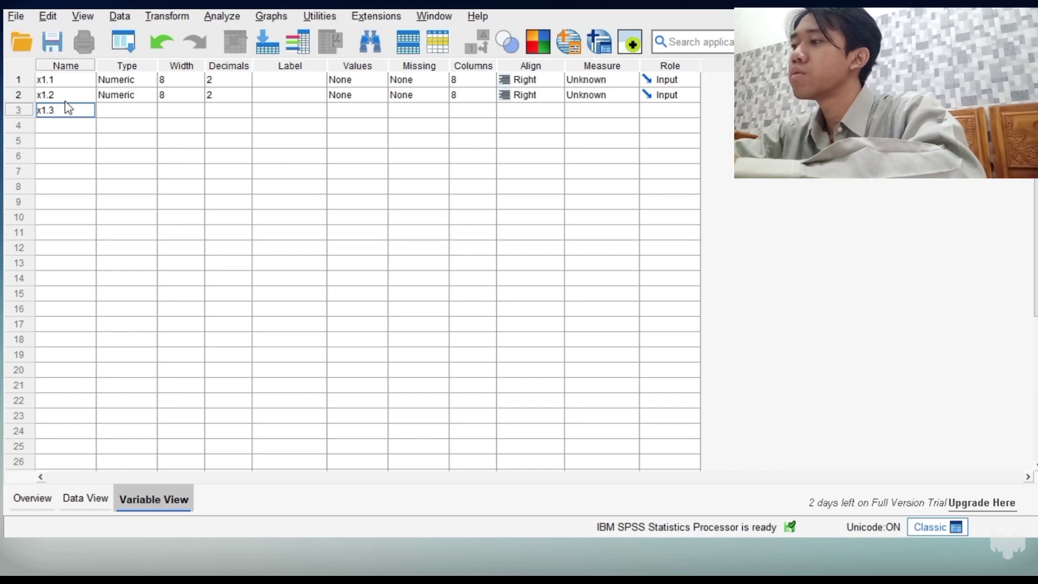
pyautogui.press('Return')
pyautogui.write('x1.4')
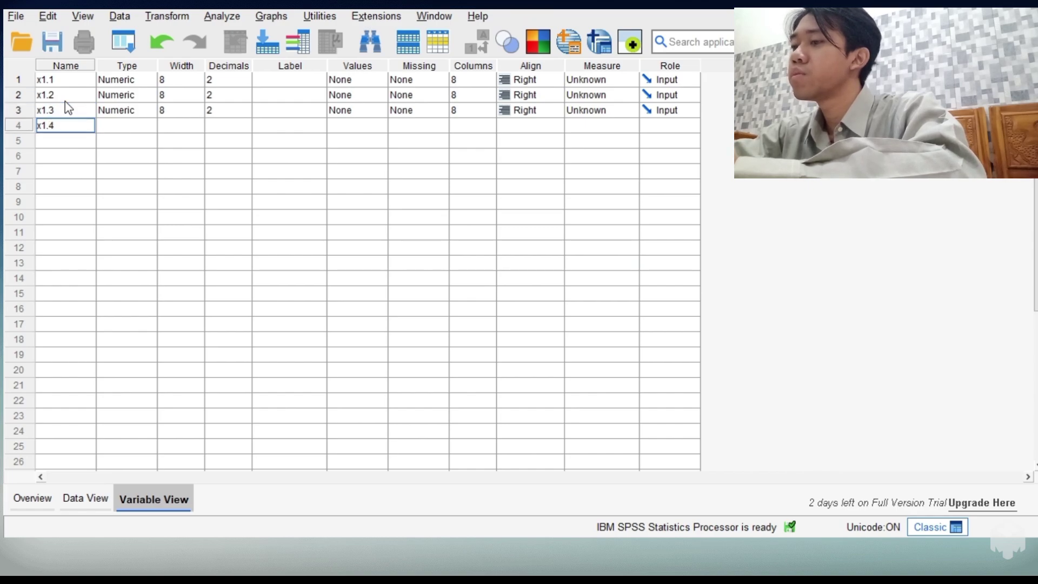
pyautogui.press('Return')
pyautogui.write('x1.')
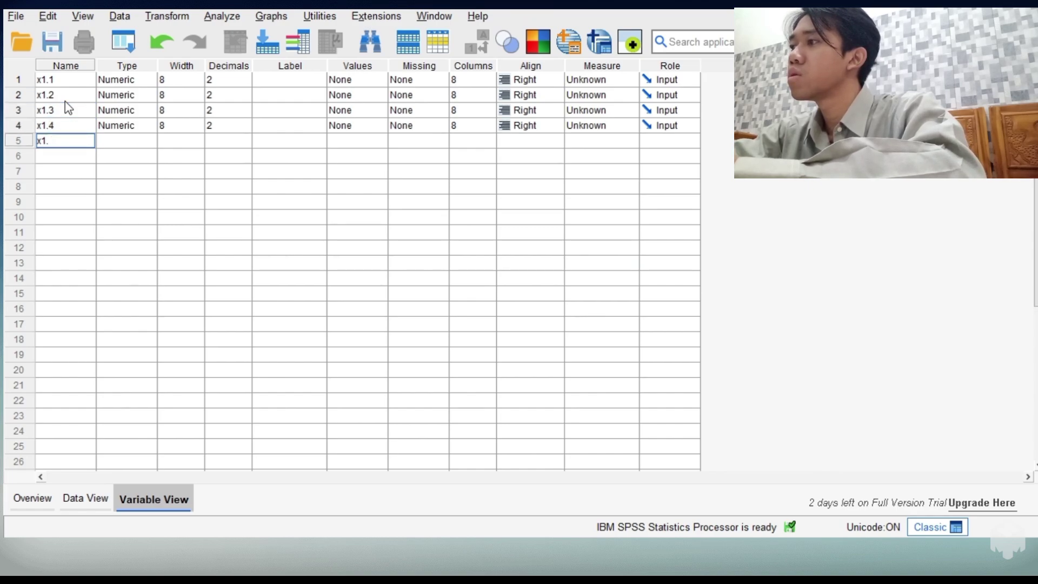
pyautogui.write('5')
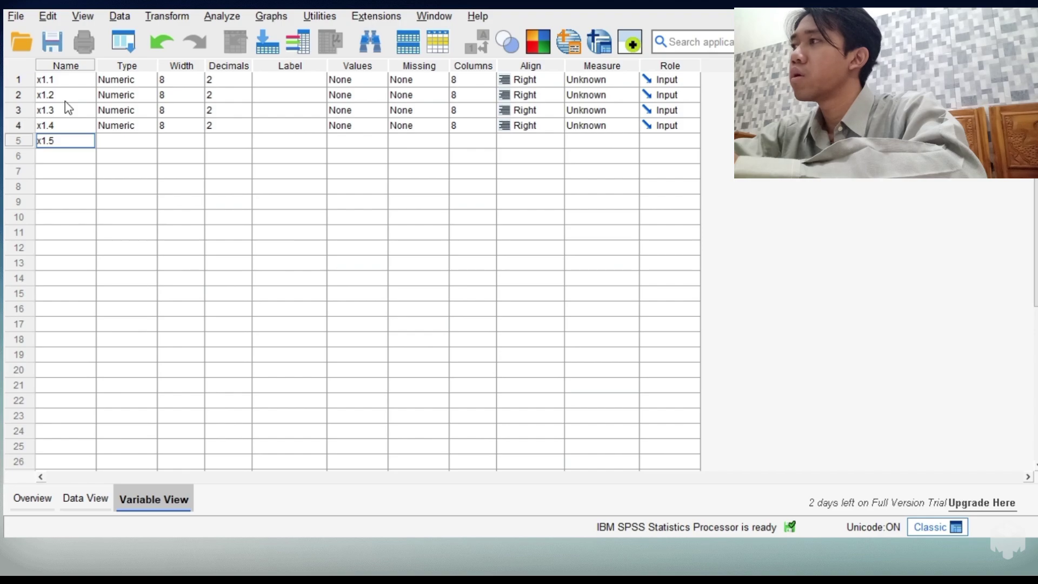
pyautogui.press('Return')
# - Add three variables named x1.6, x1.7 and x1.8 in rows 6 to 8 of the variable list
pyautogui.write('x1.6')
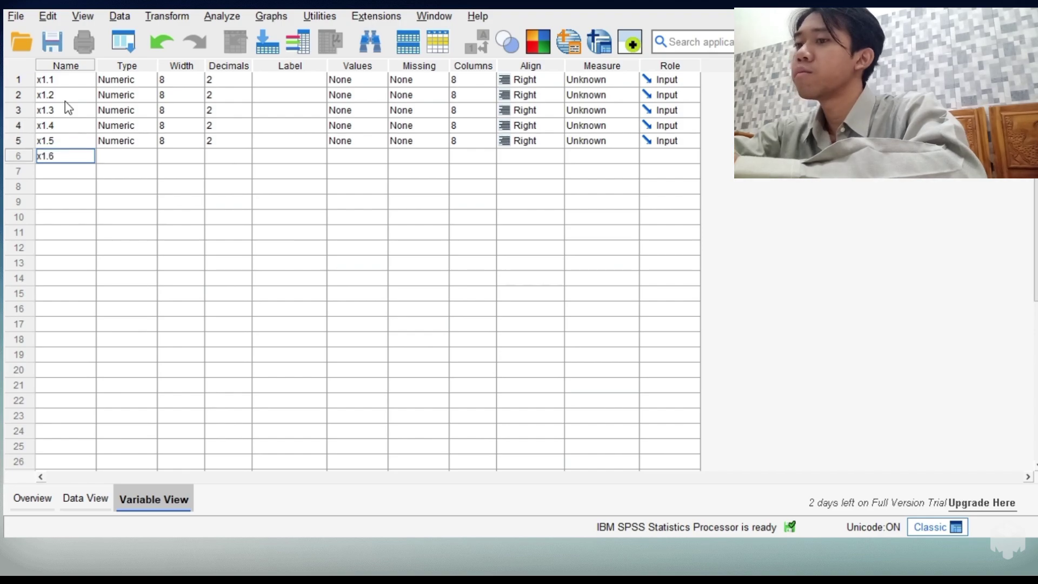
pyautogui.press('Return')
pyautogui.write('x1')
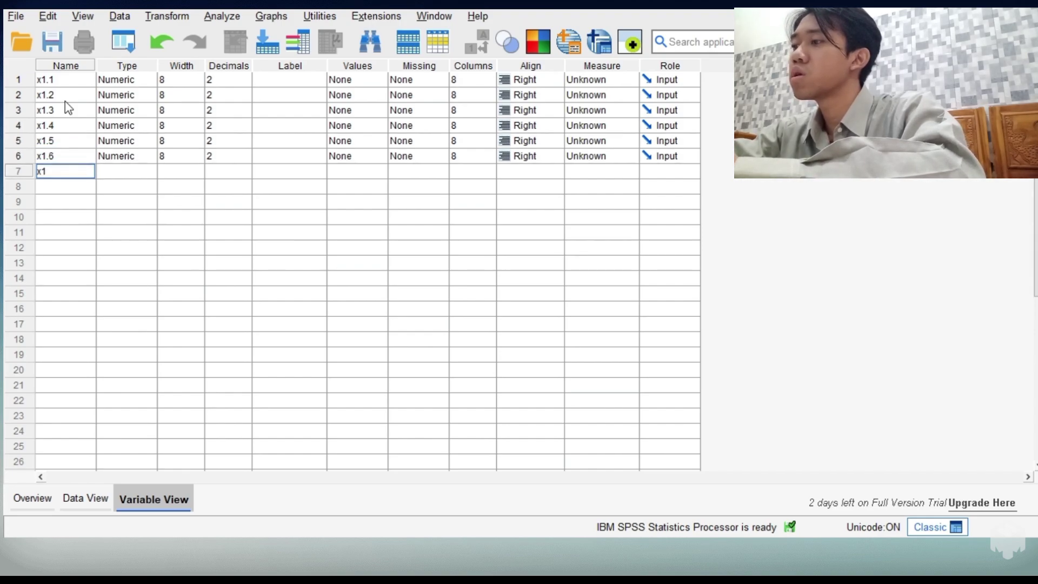
pyautogui.write('.7')
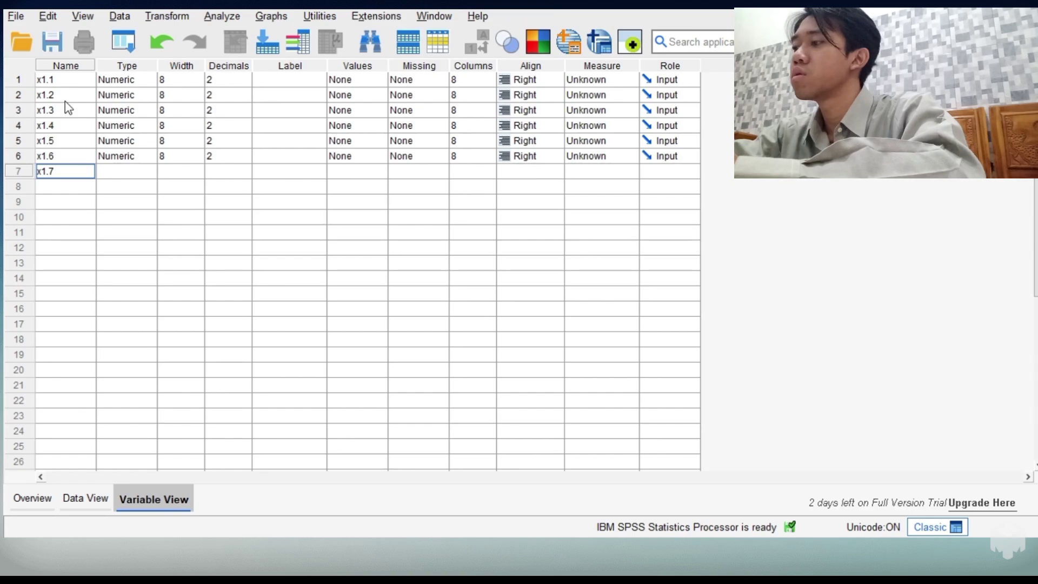
pyautogui.press('Return')
pyautogui.write('x1.8')
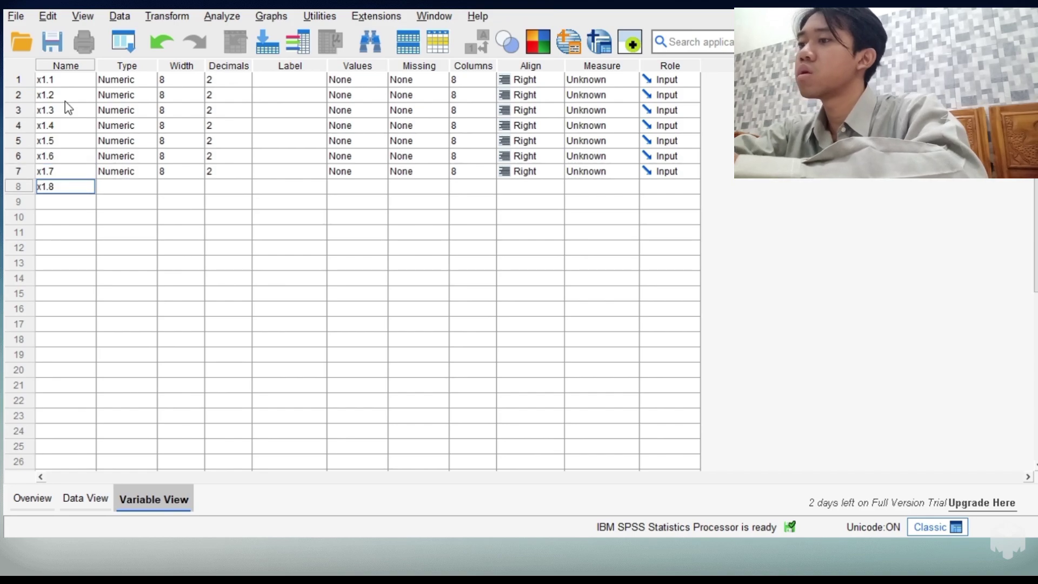
pyautogui.press('Return')
# - Add three variables named x1.9, x1.10 and x1.11 in rows 9 to 11 of the variable list
pyautogui.write('x1.')
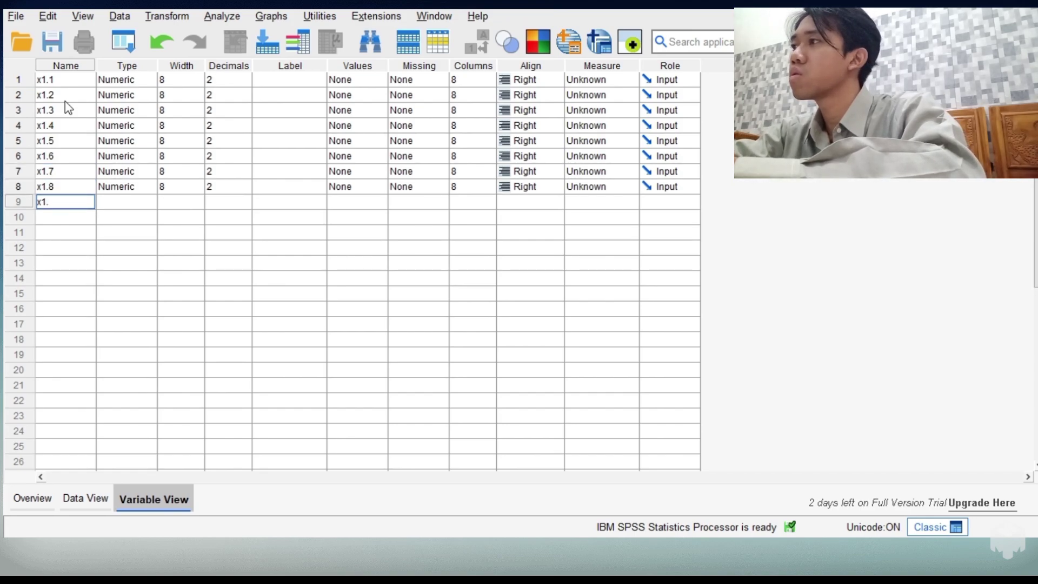
pyautogui.write('9')
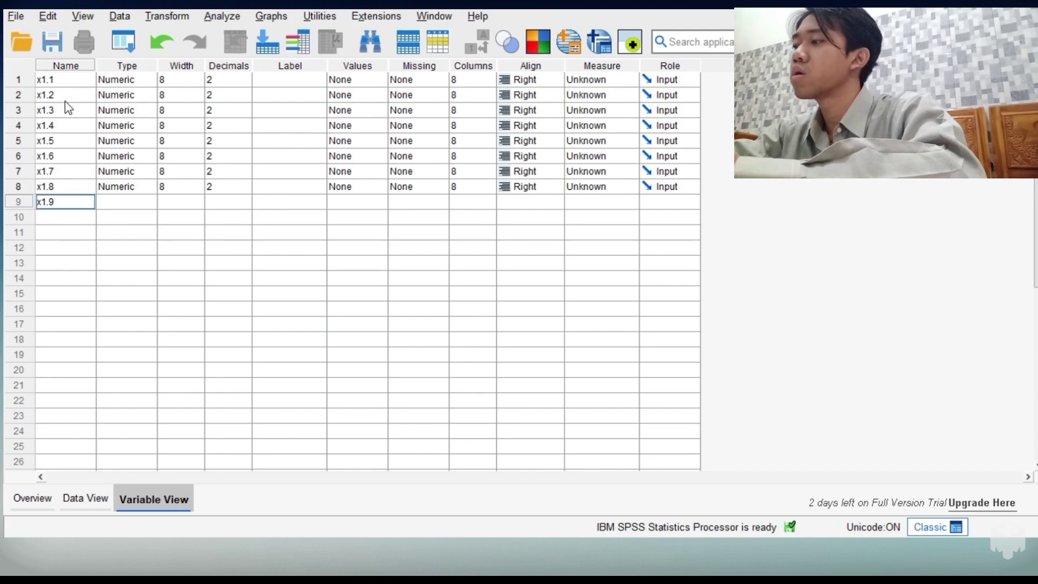
pyautogui.press('Return')
pyautogui.write('x1.10')
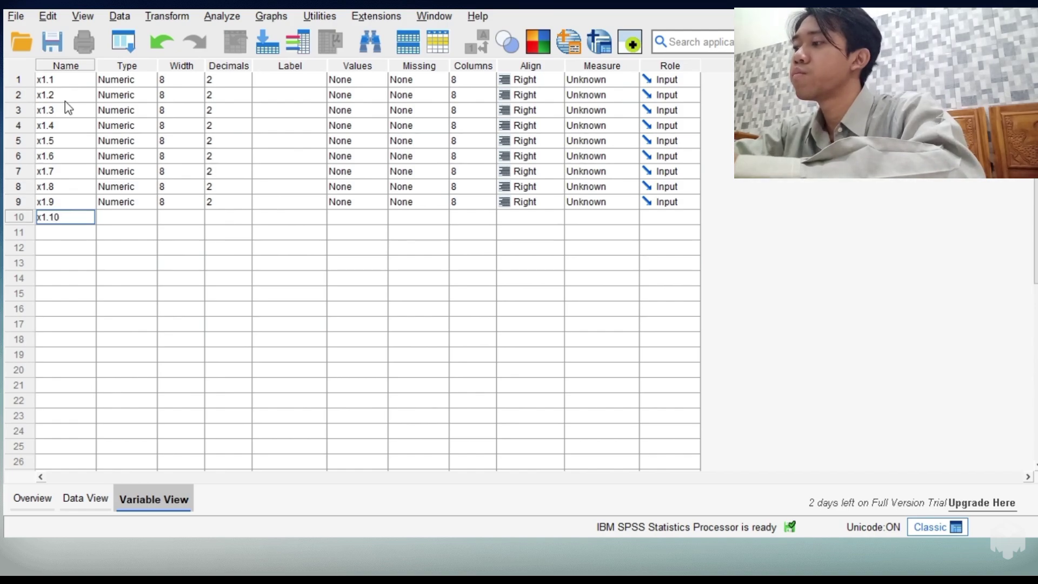
pyautogui.press('Return')
pyautogui.write('x1.1')
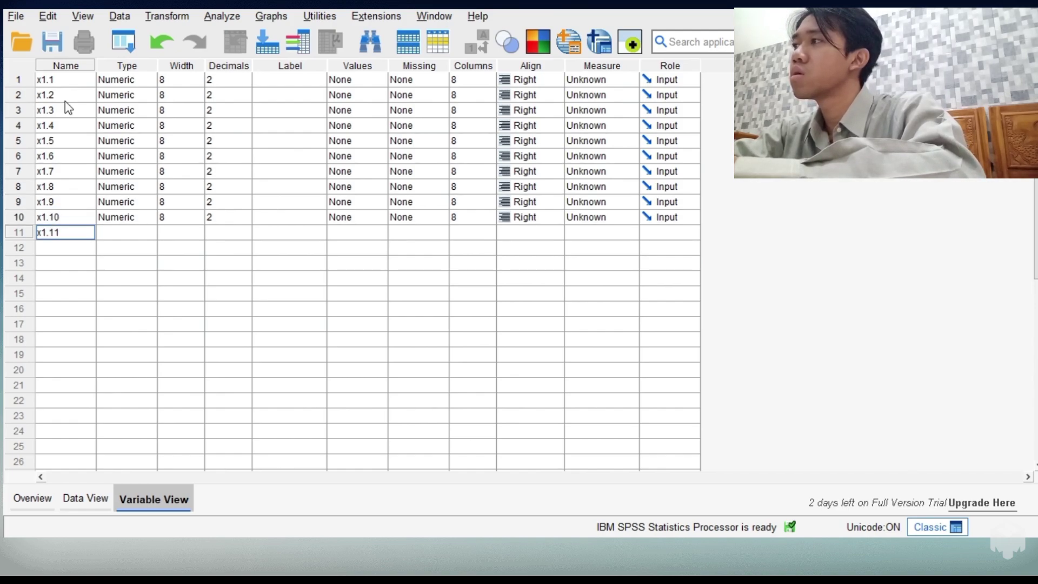
pyautogui.write('1')
pyautogui.press('Return')
# - Add variables named x1.12, x1.13, x1.14 and x1 in rows 12 to 15 of the variable list
pyautogui.write('x1.')
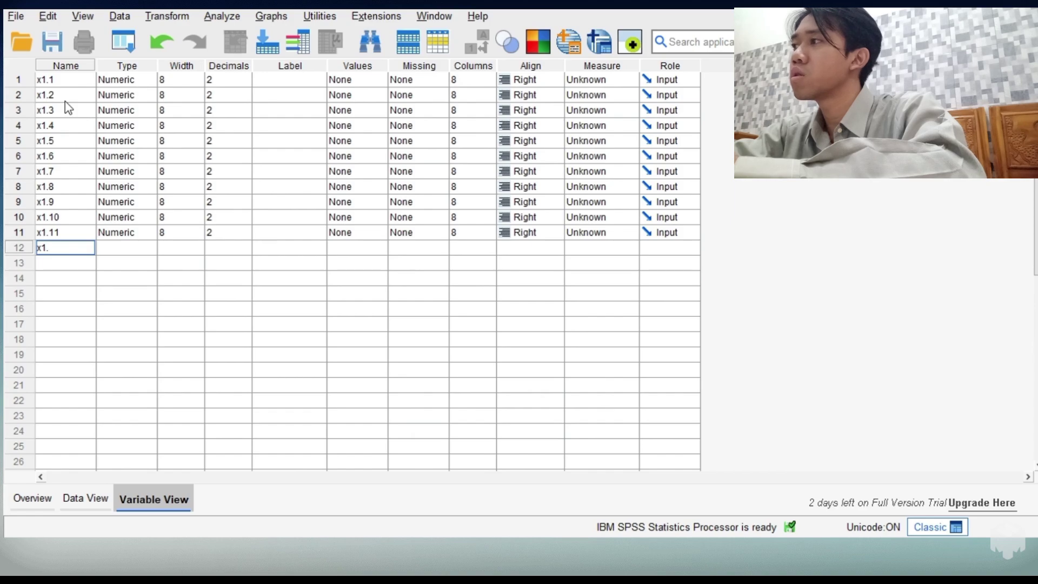
pyautogui.write('12')
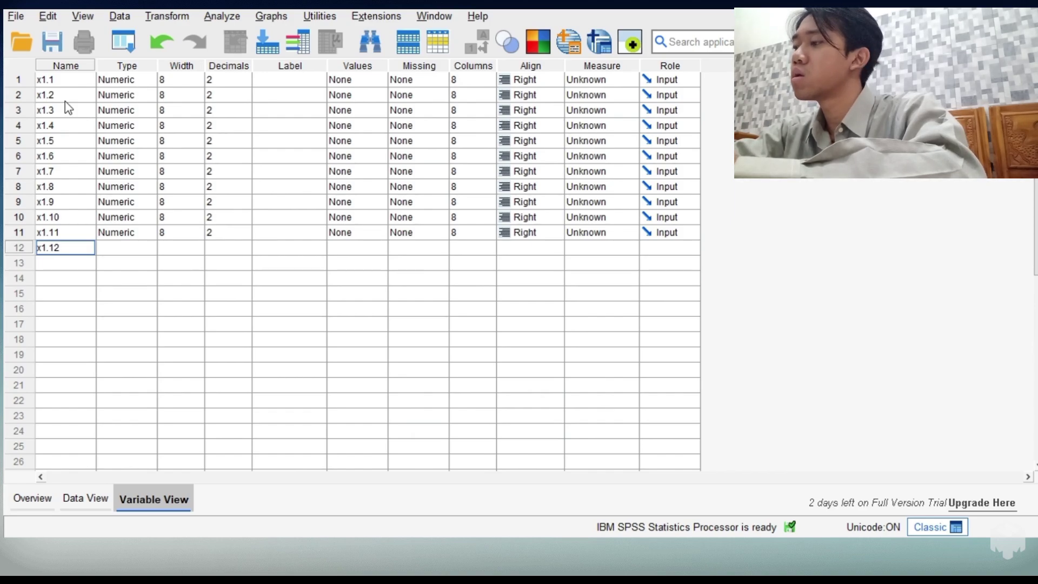
pyautogui.press('Return')
pyautogui.write('x1.13')
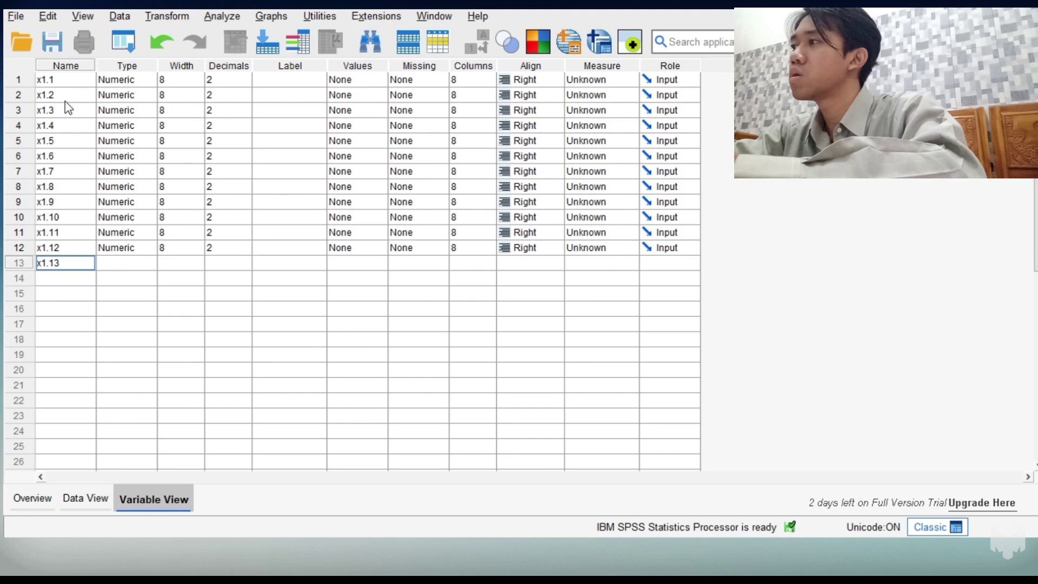
pyautogui.press('Return')
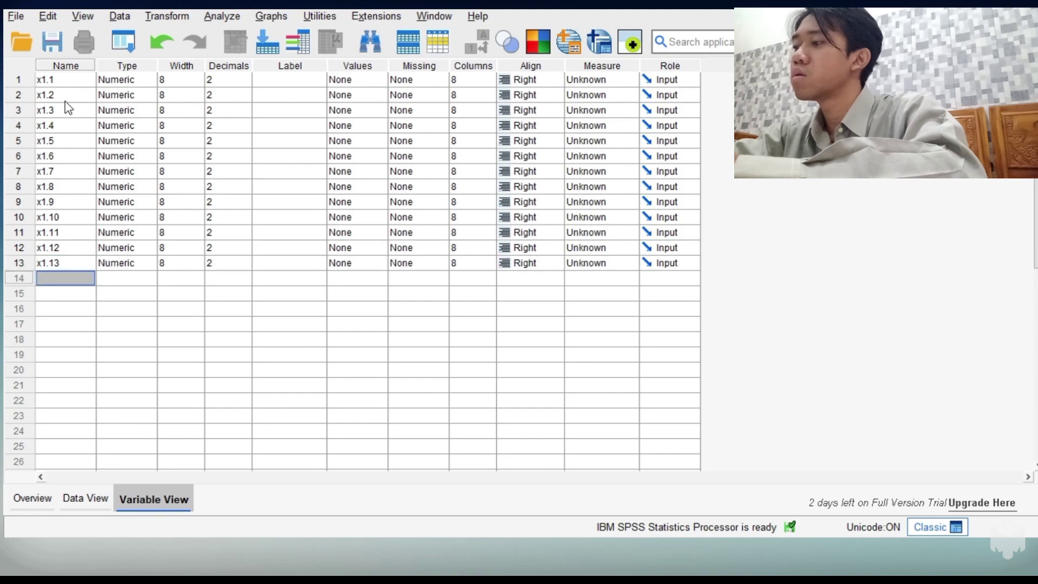
pyautogui.write('x1.14')
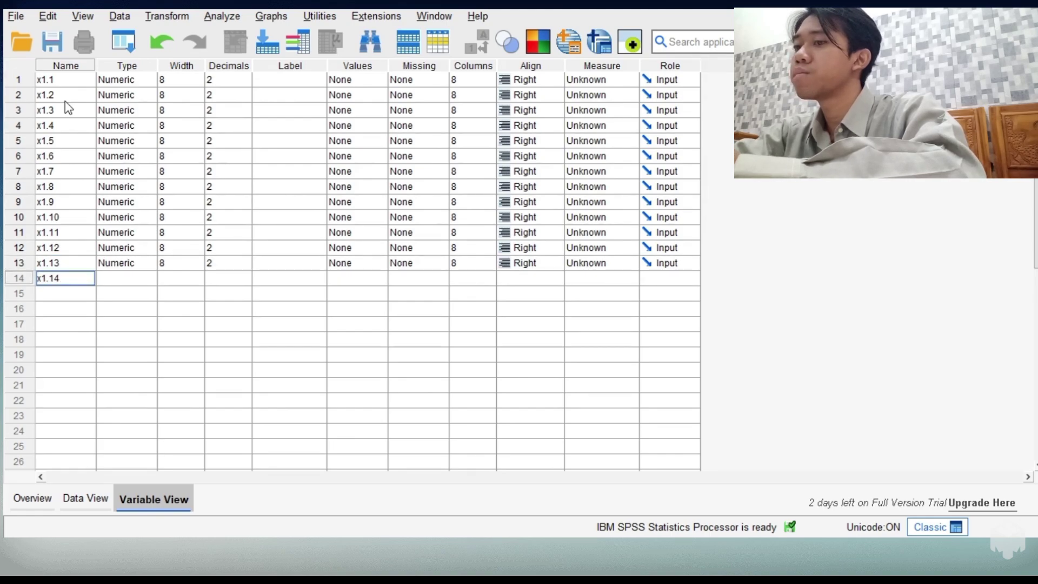
pyautogui.press('Return')
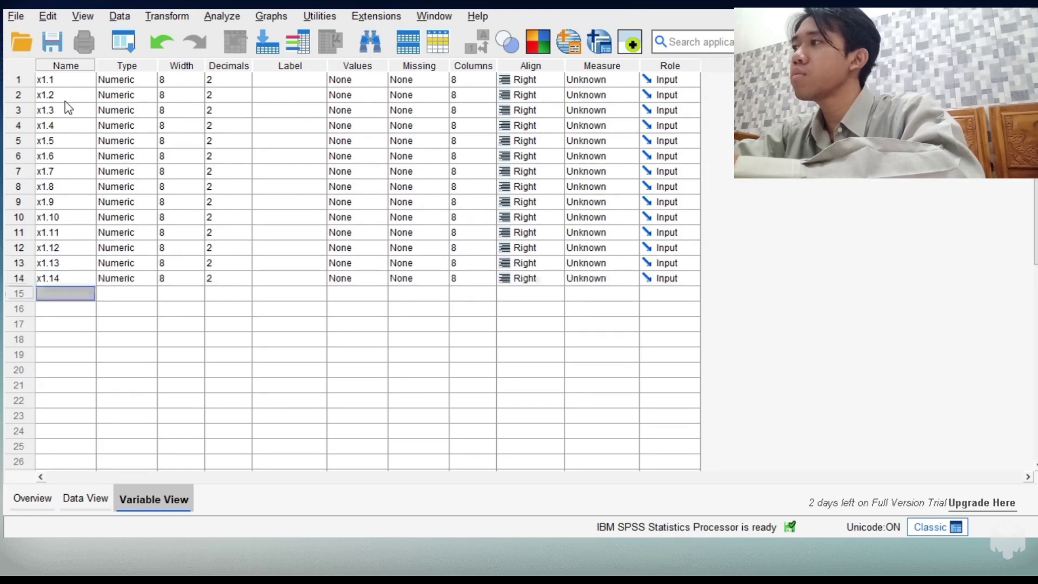
pyautogui.write('x1')
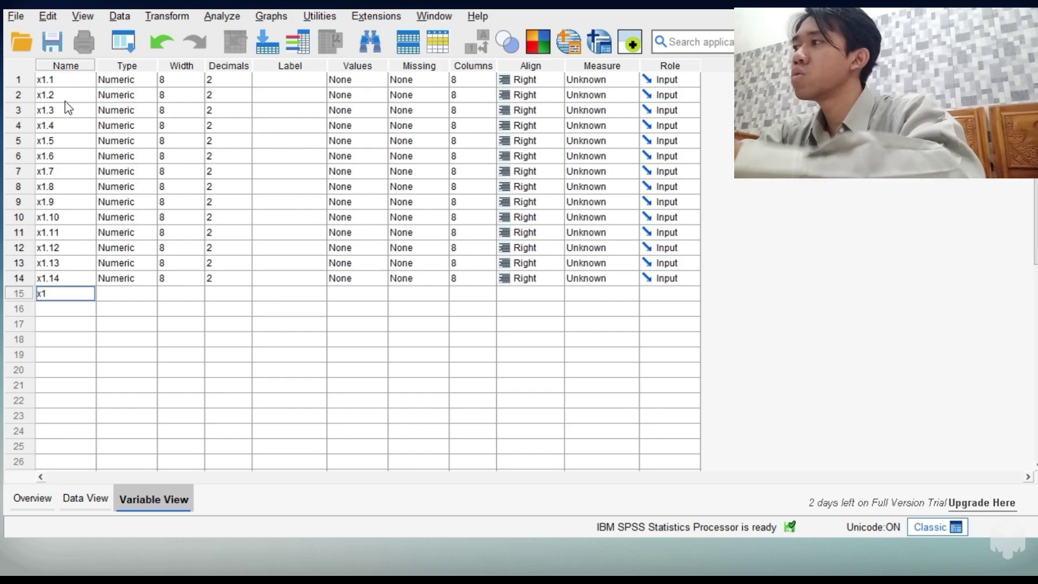
pyautogui.click(243, 381)
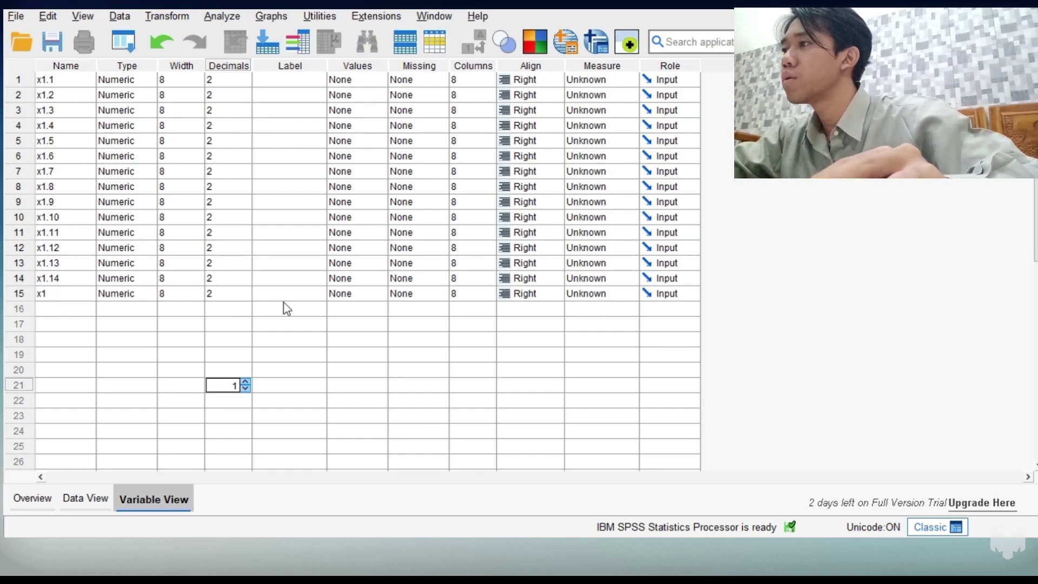
pyautogui.click(245, 388)
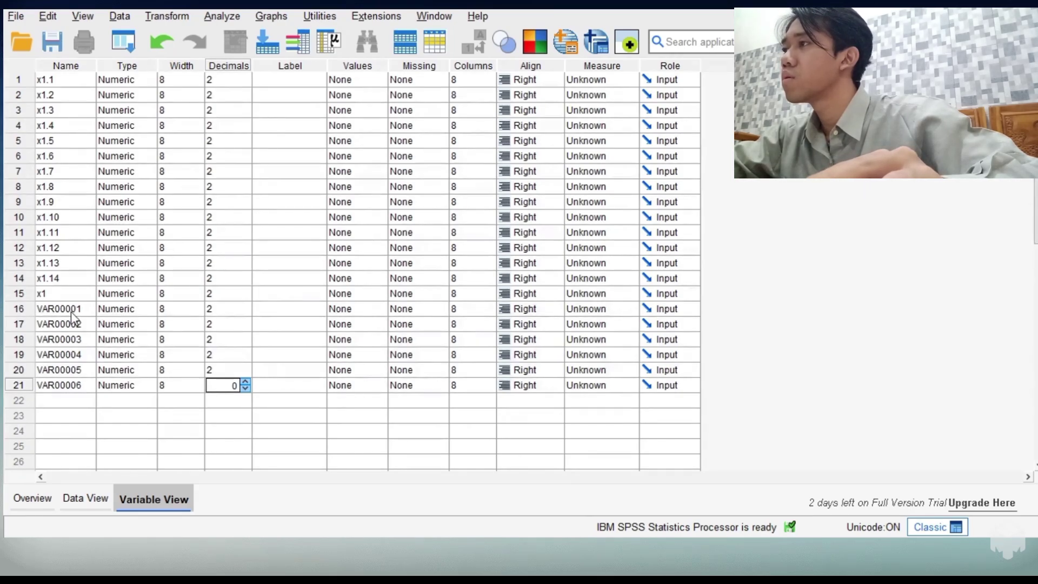
pyautogui.hotkey('ctrl', 'z')
# - Label the variable x1 in row 15 as "pengembangan sumber daya manusia"
pyautogui.click(282, 294)
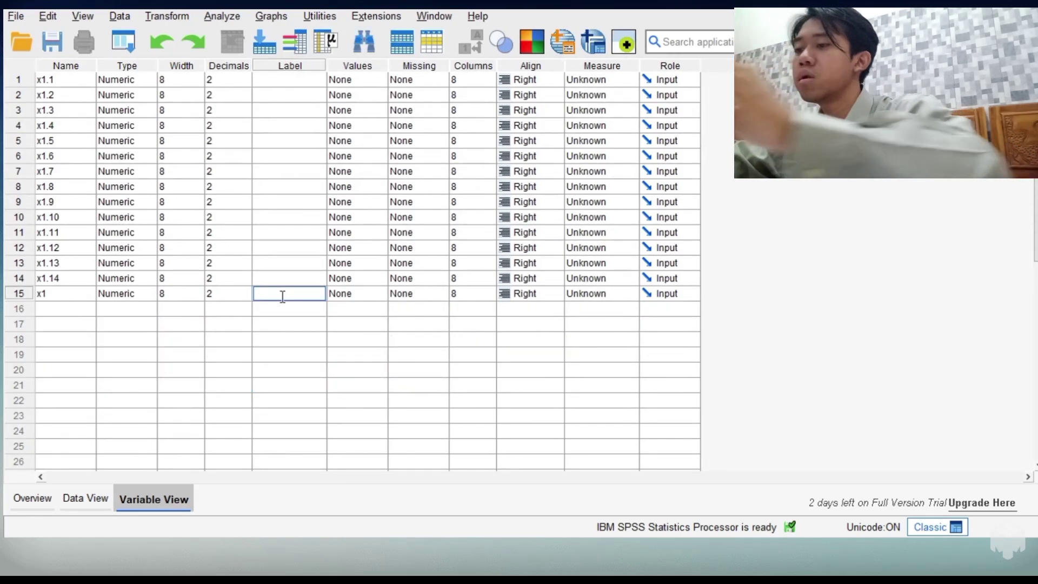
pyautogui.write('p')
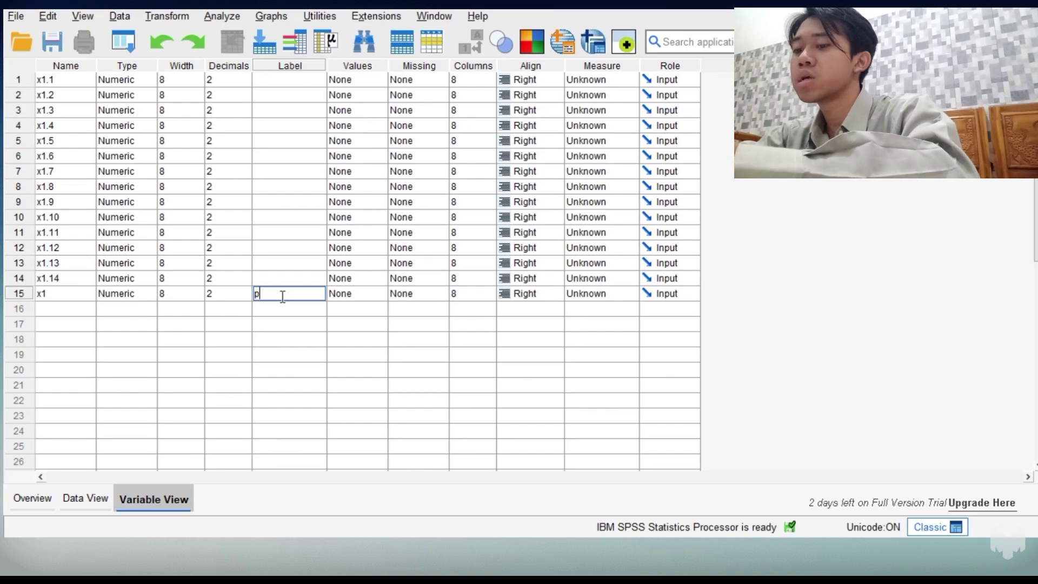
pyautogui.write('engar')
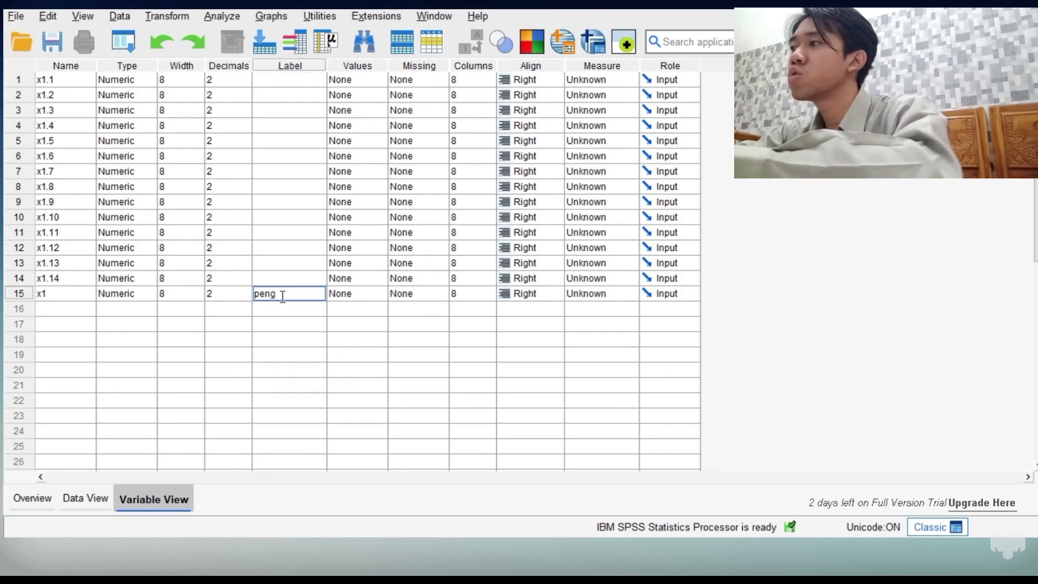
pyautogui.press('BackSpace')
pyautogui.press('BackSpace')
pyautogui.write('emb')
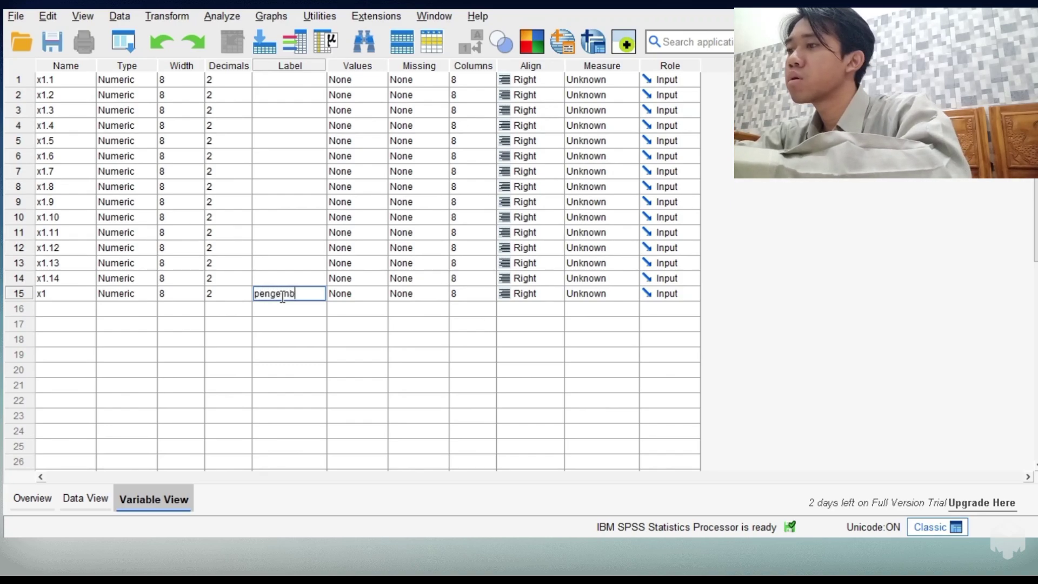
pyautogui.write('angan su')
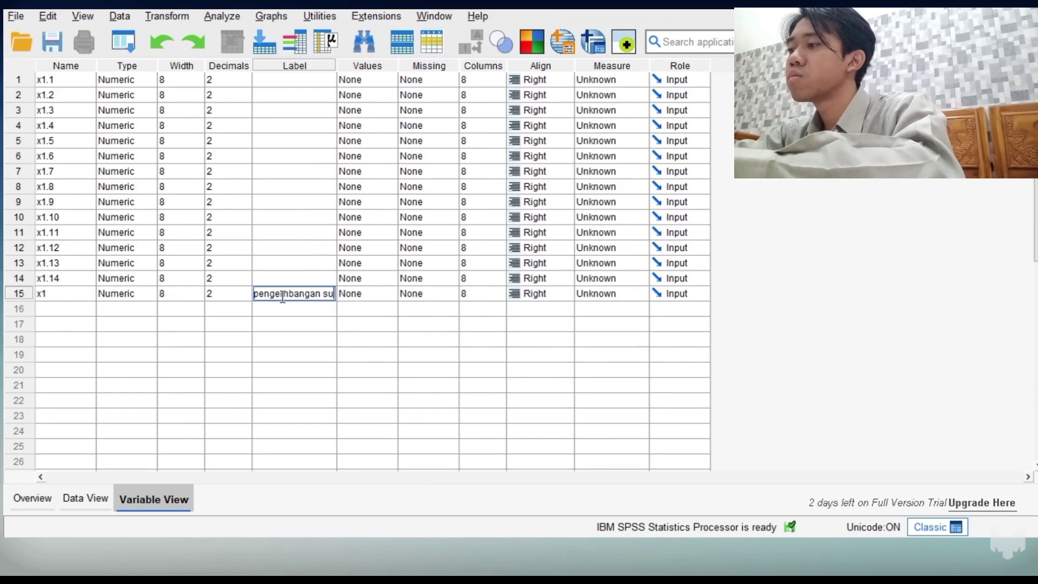
pyautogui.write('mber daya ma')
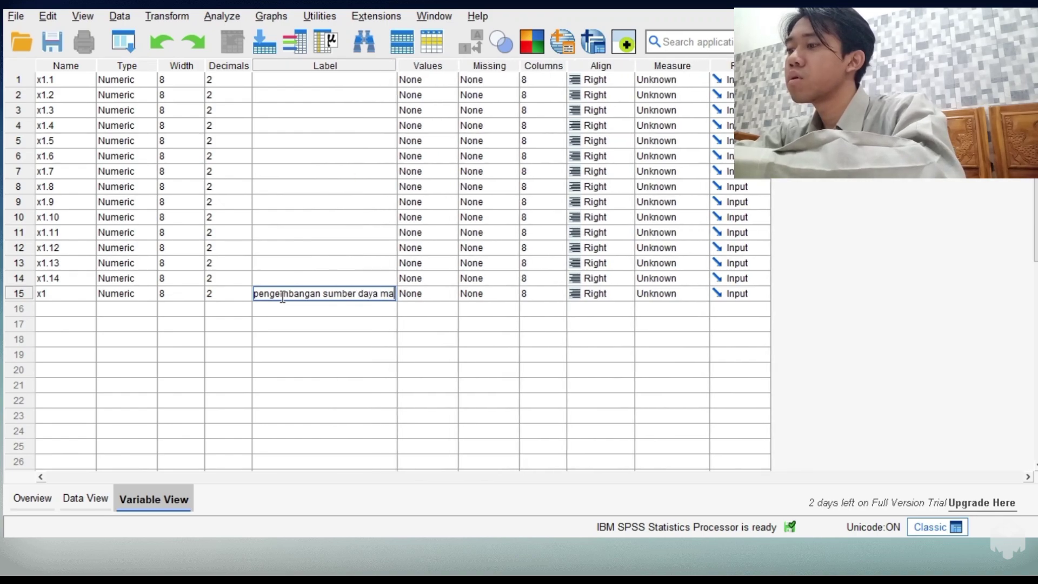
pyautogui.write('nusia')
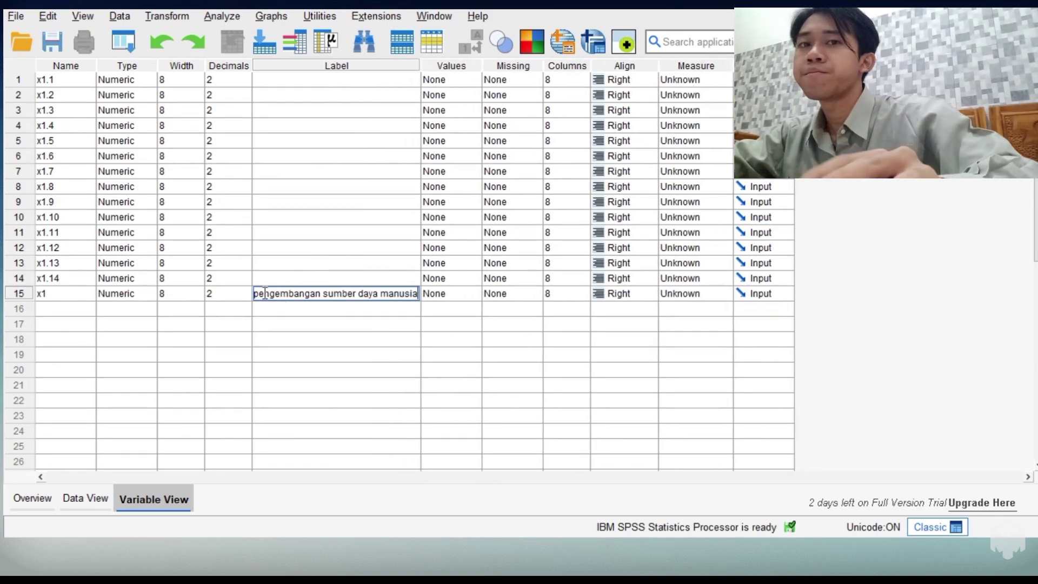
# - Add three variables named x2.1, x2.2 and x2.3 in rows 16 to 18 of the variable list
pyautogui.click(87, 312)
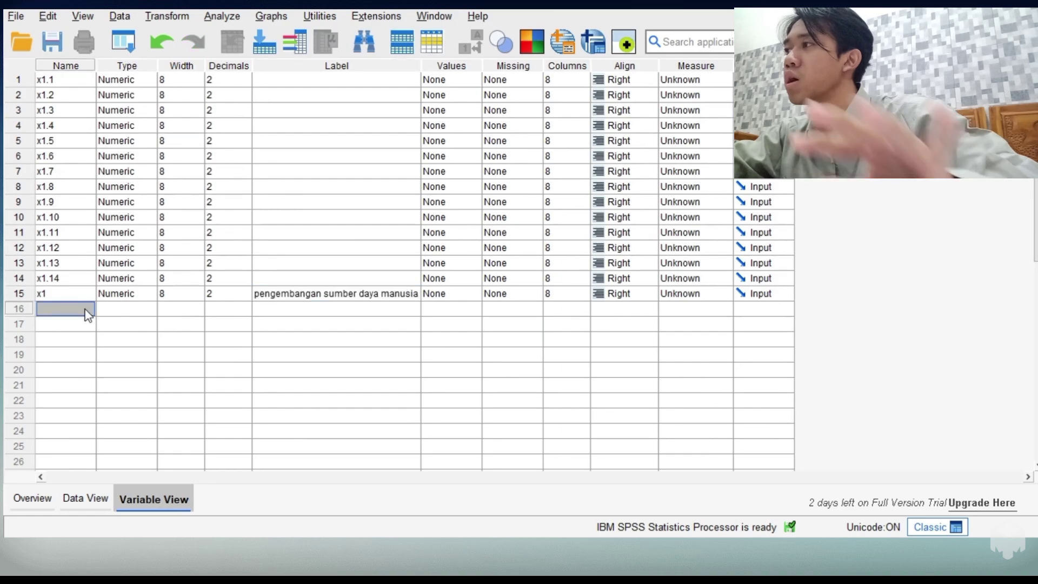
pyautogui.write('x2.1')
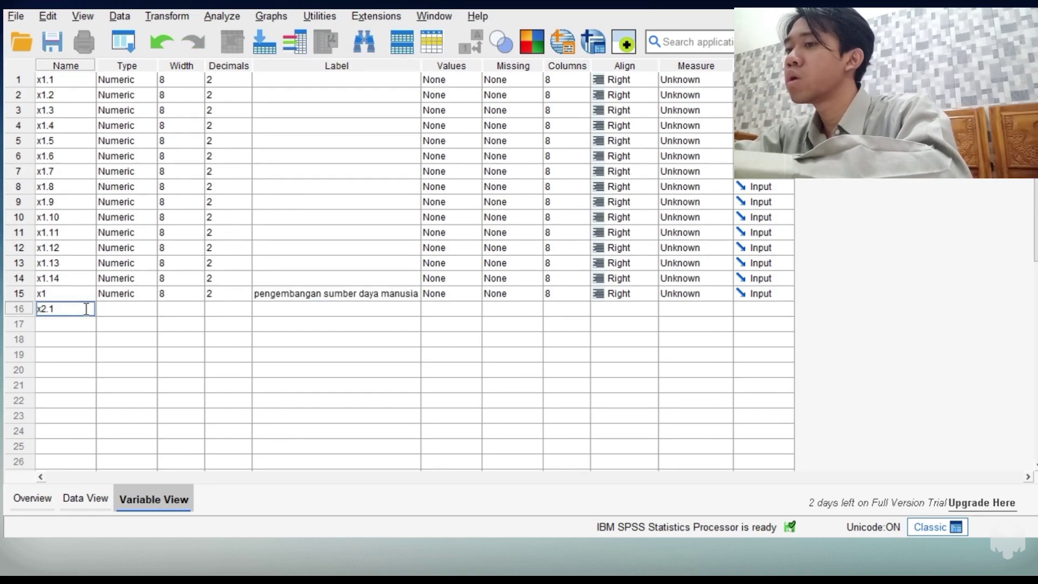
pyautogui.press('Return')
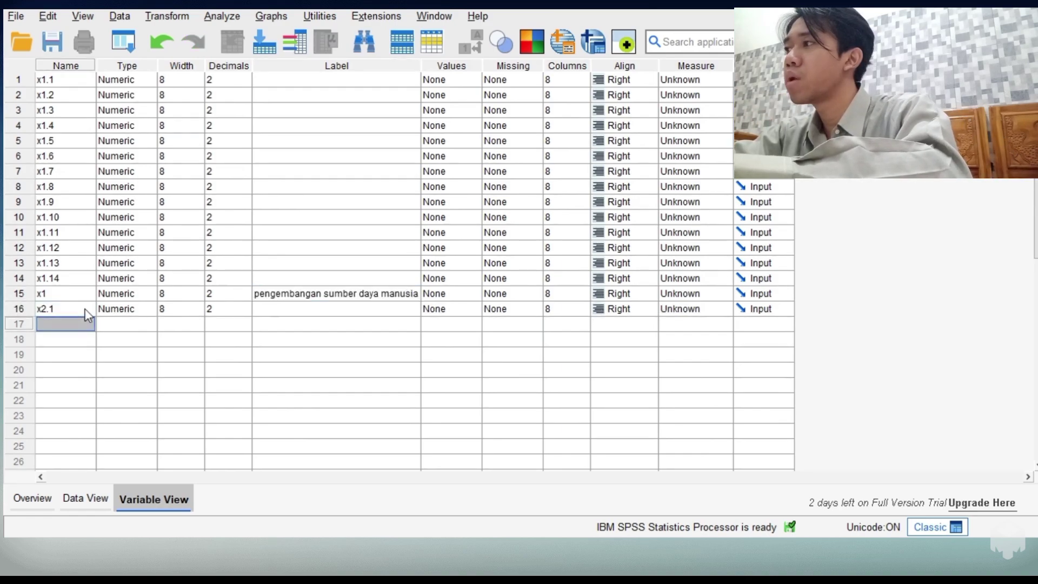
pyautogui.write('x2')
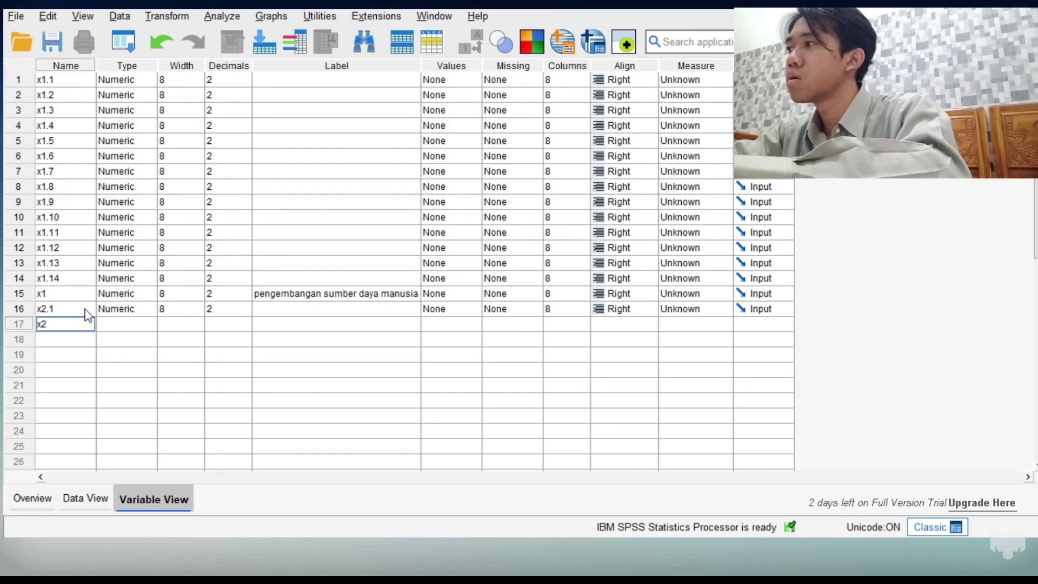
pyautogui.write('.2')
pyautogui.press('Return')
pyautogui.write('x2')
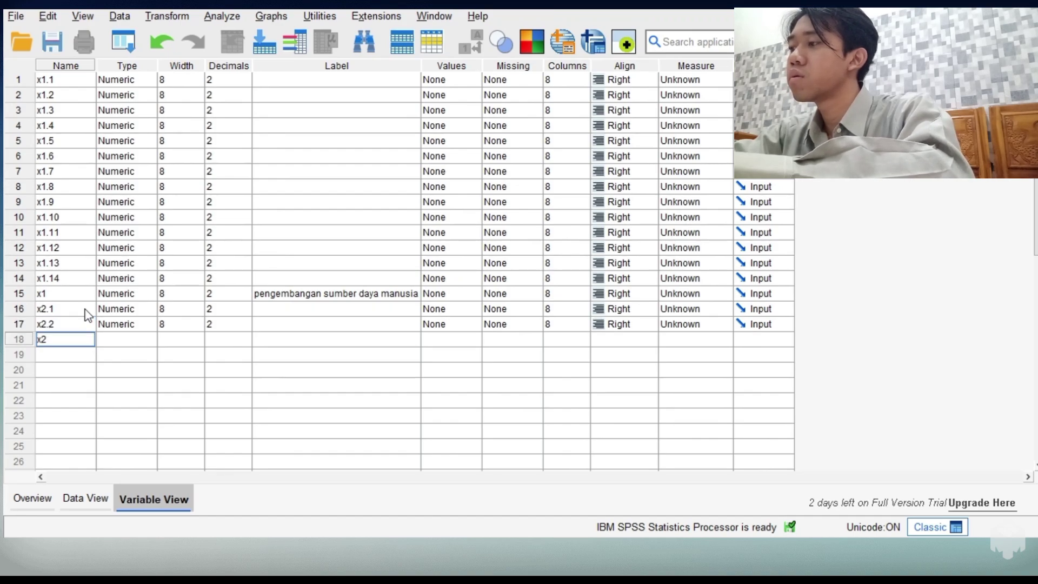
pyautogui.write('.3')
pyautogui.press('Return')
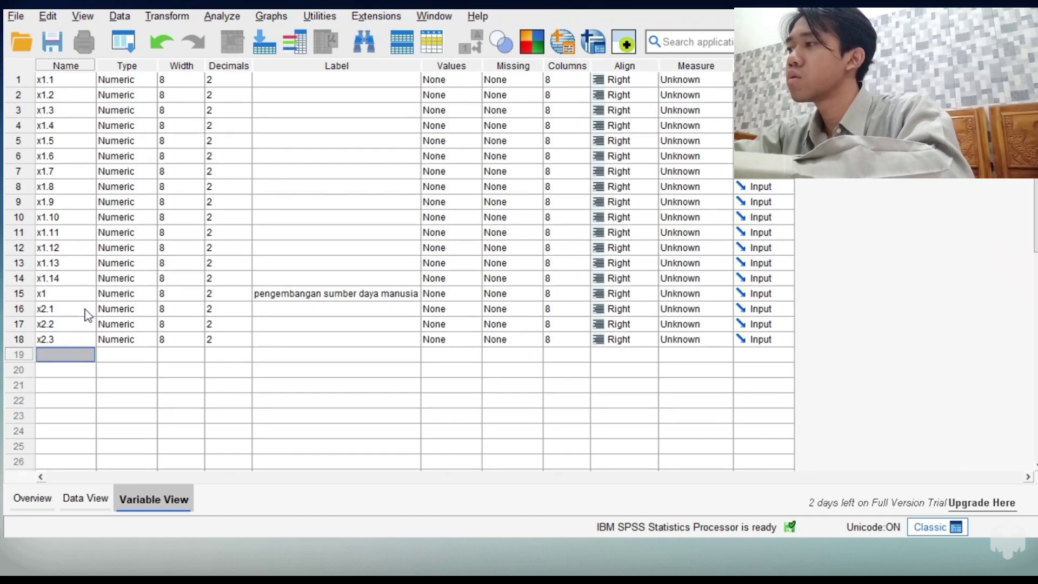
# - Add three variables named x2.4, x2.5 and x2.6 in rows 19 to 21 of the variable list
pyautogui.write('x2.4')
pyautogui.press('Return')
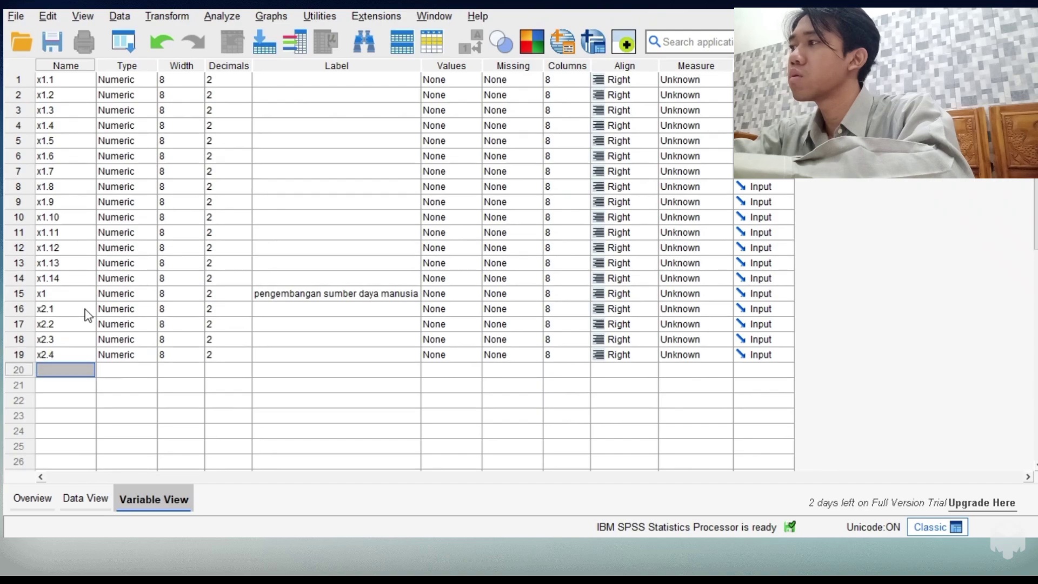
pyautogui.write('x2.')
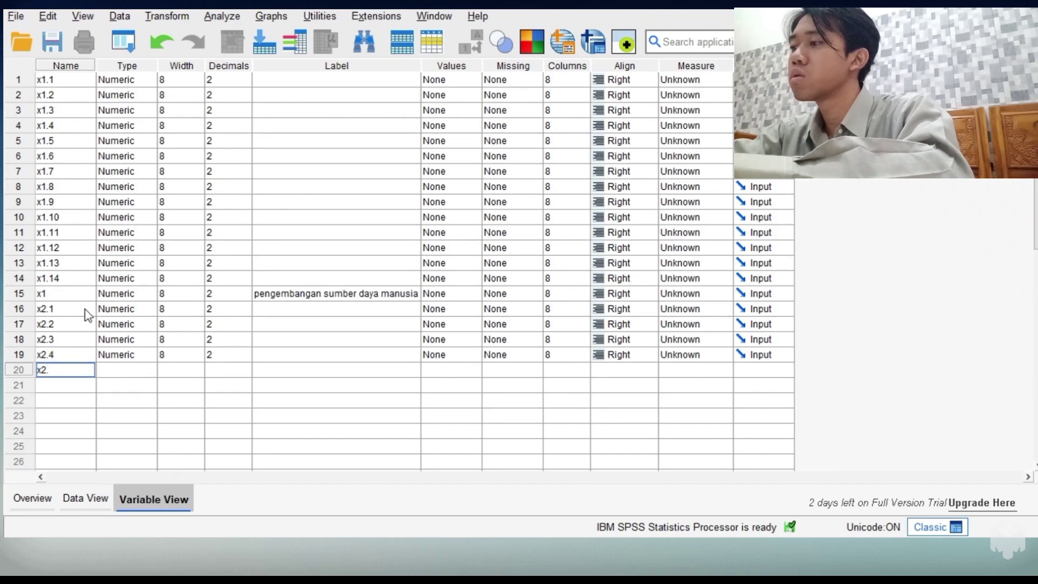
pyautogui.write('5')
pyautogui.press('Return')
pyautogui.write('x2')
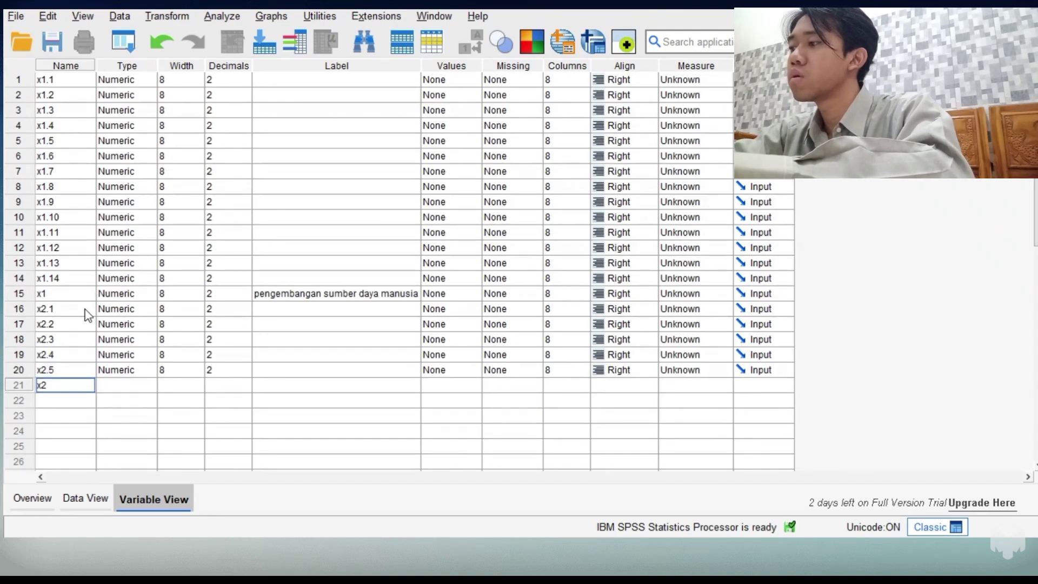
pyautogui.write('.6')
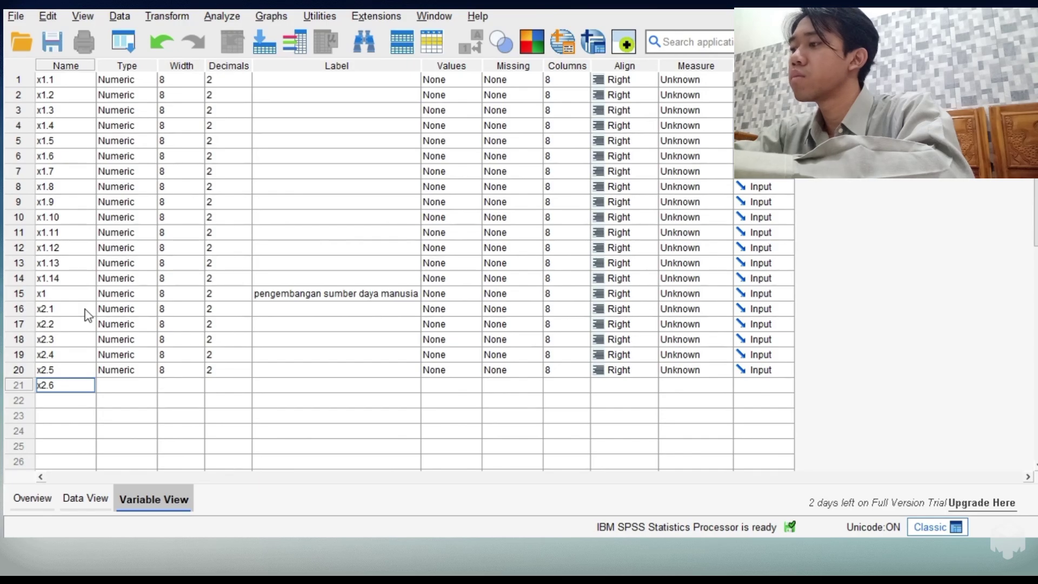
pyautogui.press('Return')
# - Add three variables named x2.7, x2.8 and x2.9 in rows 22 to 24 of the variable list
pyautogui.write('x2.7')
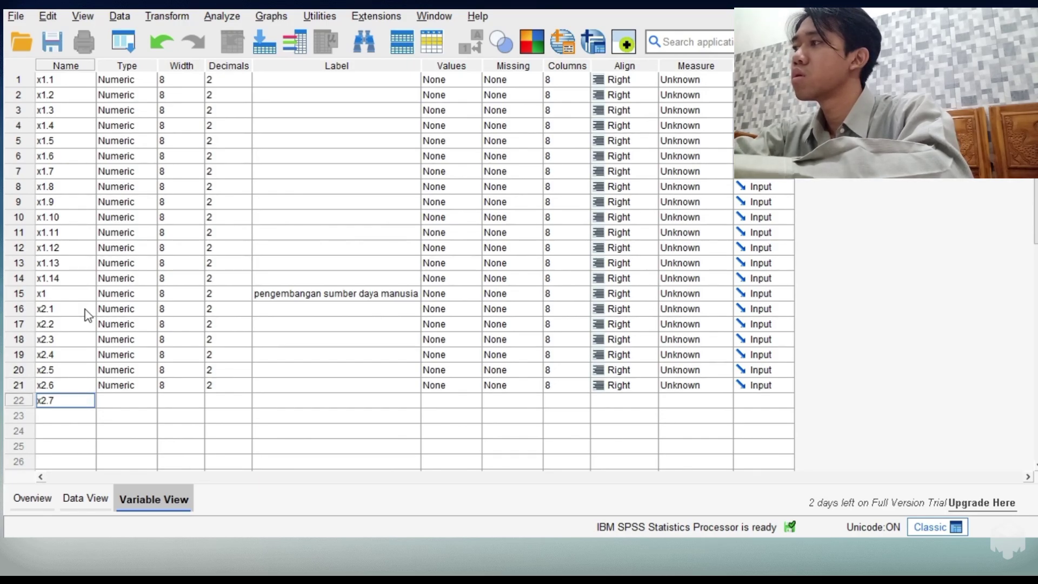
pyautogui.press('Return')
pyautogui.write('x2')
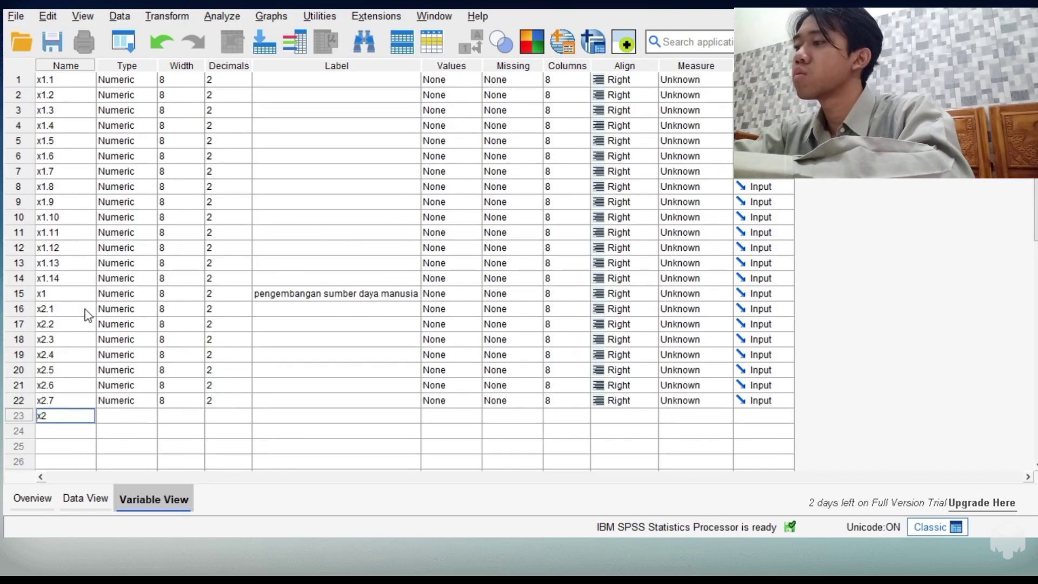
pyautogui.write('.8')
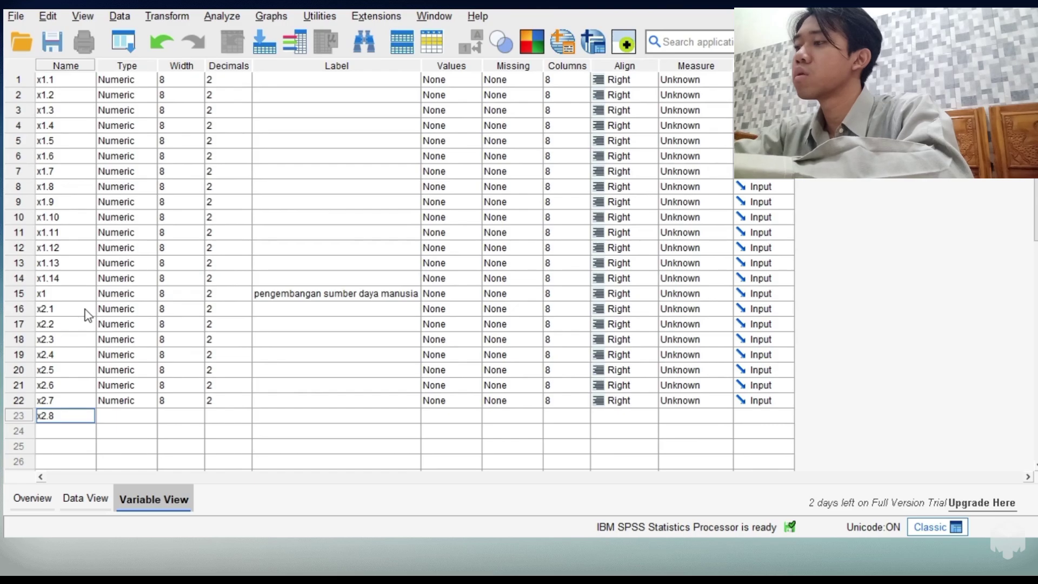
pyautogui.press('Return')
pyautogui.write('x2.9')
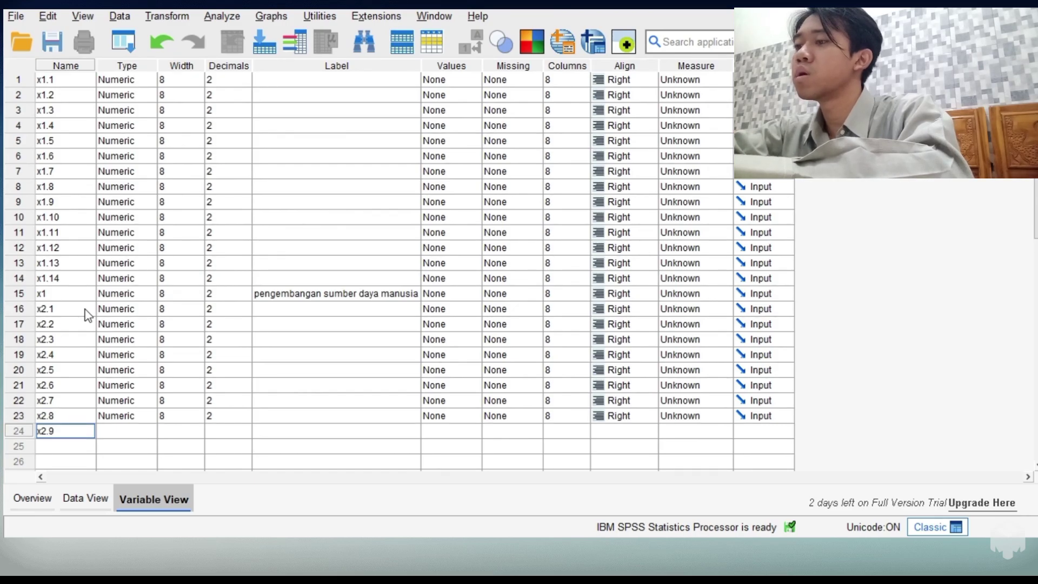
pyautogui.press('Return')
# - Add three variables named x2.10, x2.11 and x2.12 in rows 25 to 27 of the variable list
pyautogui.write('x2')
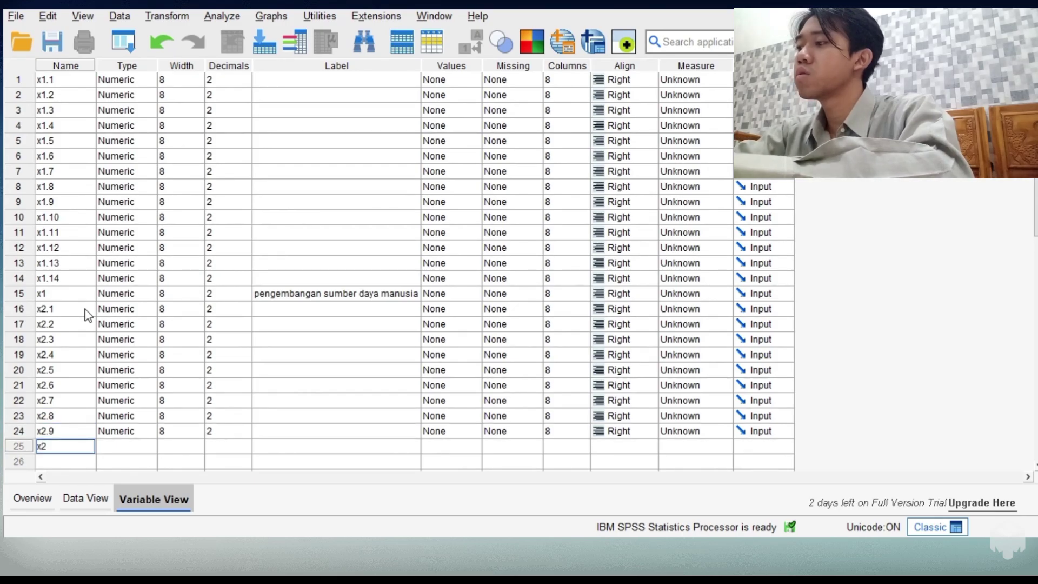
pyautogui.write('.1')
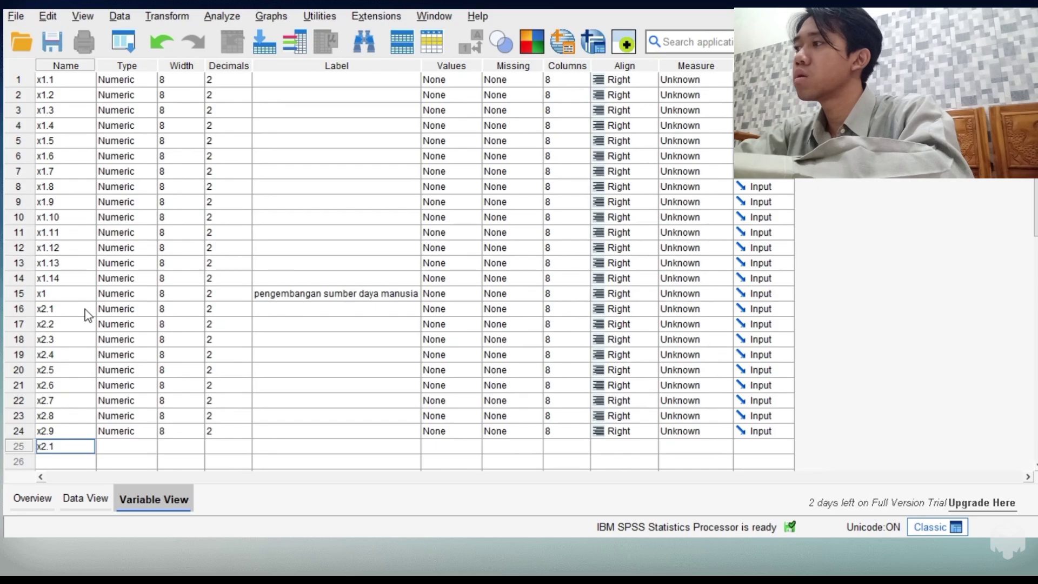
pyautogui.write('0')
pyautogui.press('Return')
pyautogui.write('x2.11')
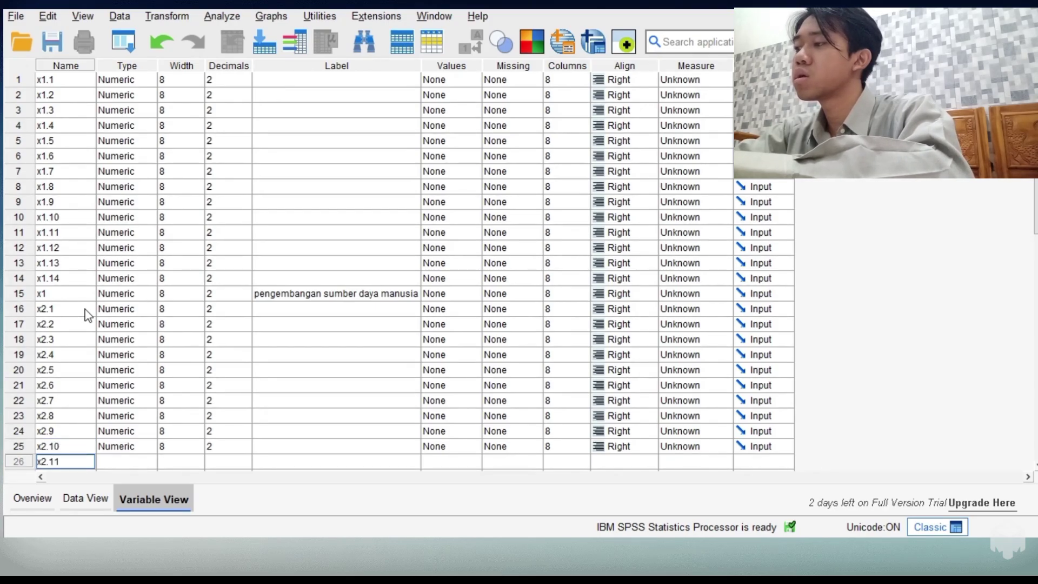
pyautogui.press('Return')
pyautogui.write('x2')
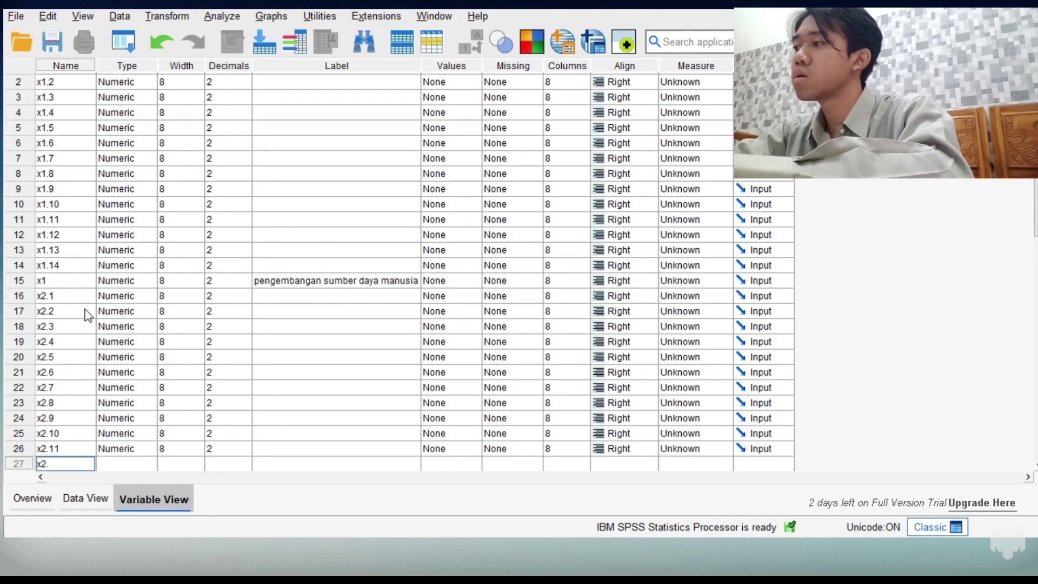
pyautogui.write('.12')
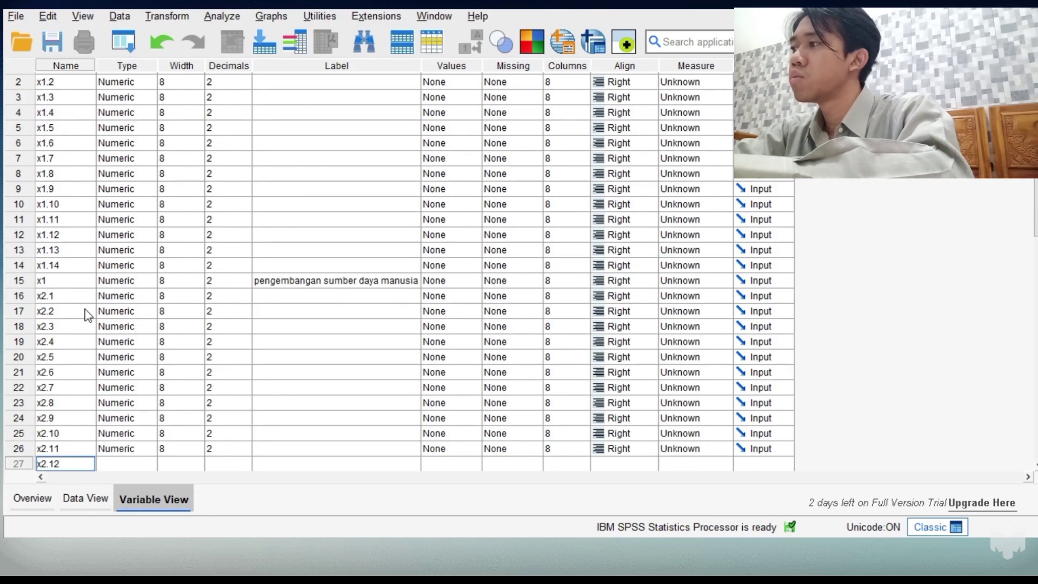
pyautogui.press('Return')
# - Add variables named x2.13, x2.14 and x2 in rows 28 to 30 of the variable list
pyautogui.write('x2')
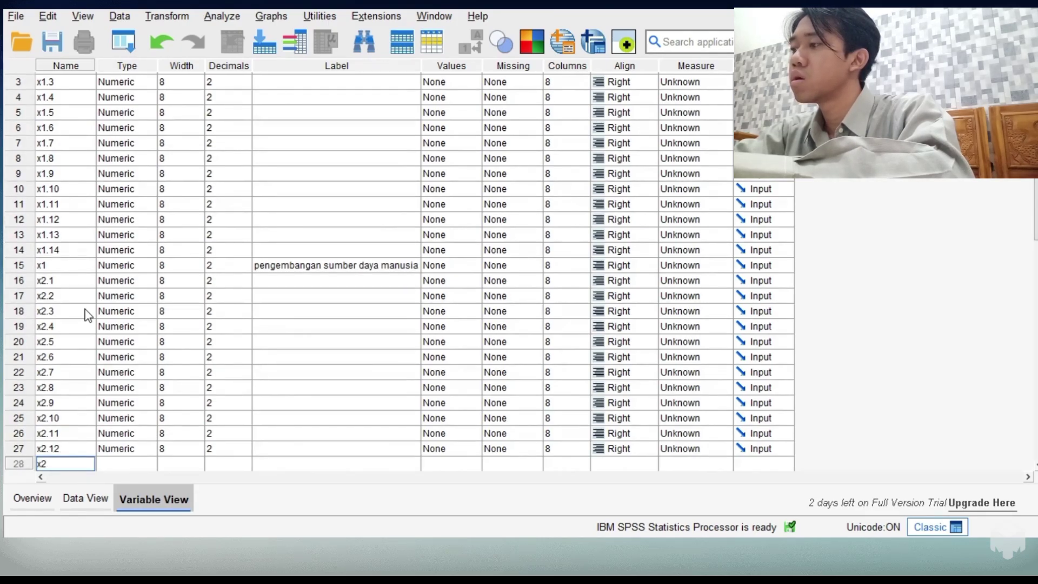
pyautogui.write('.13')
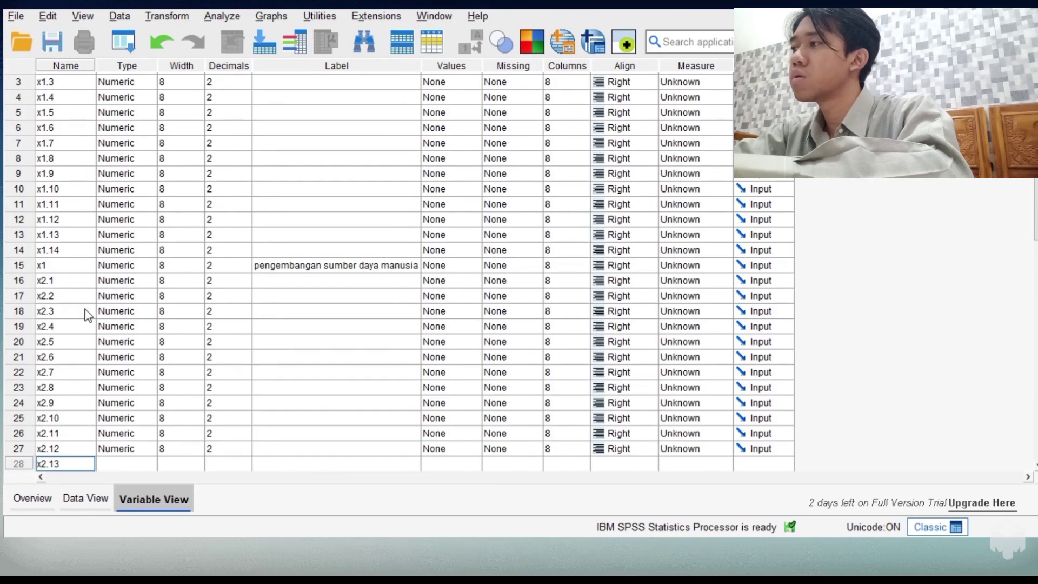
pyautogui.press('Return')
pyautogui.write('x2')
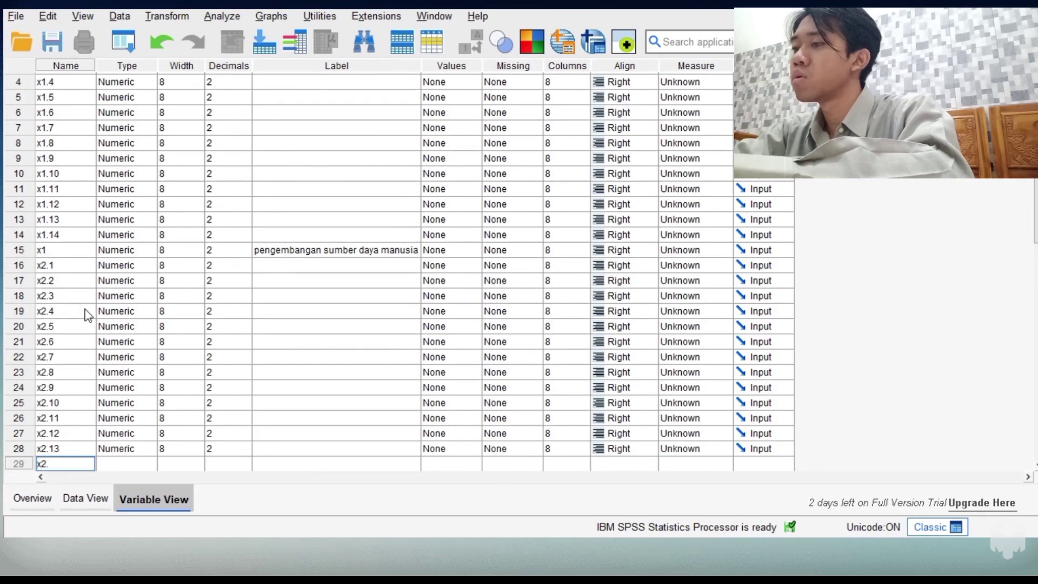
pyautogui.write('.14')
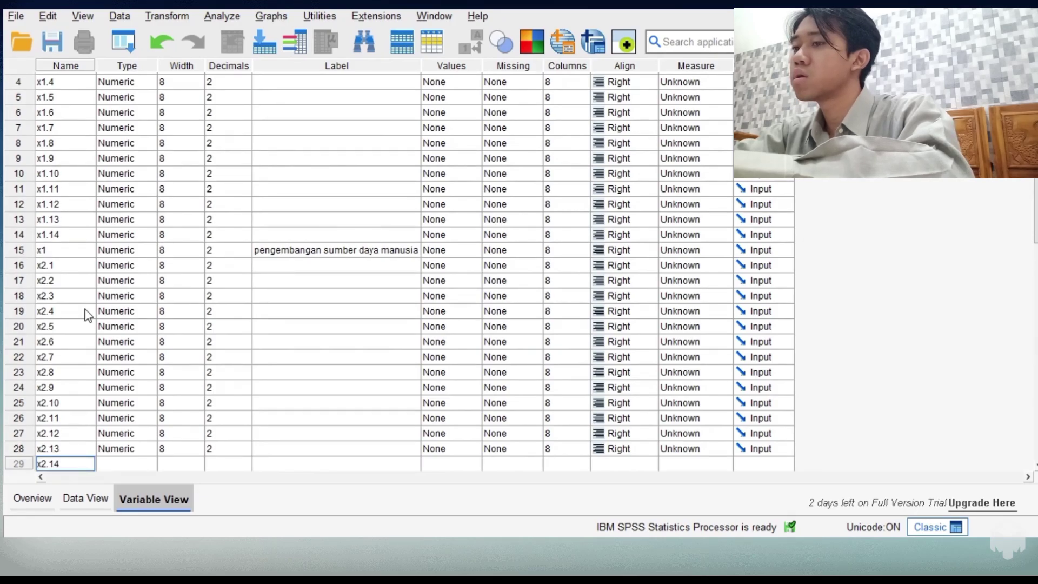
pyautogui.press('Return')
pyautogui.write('x2')
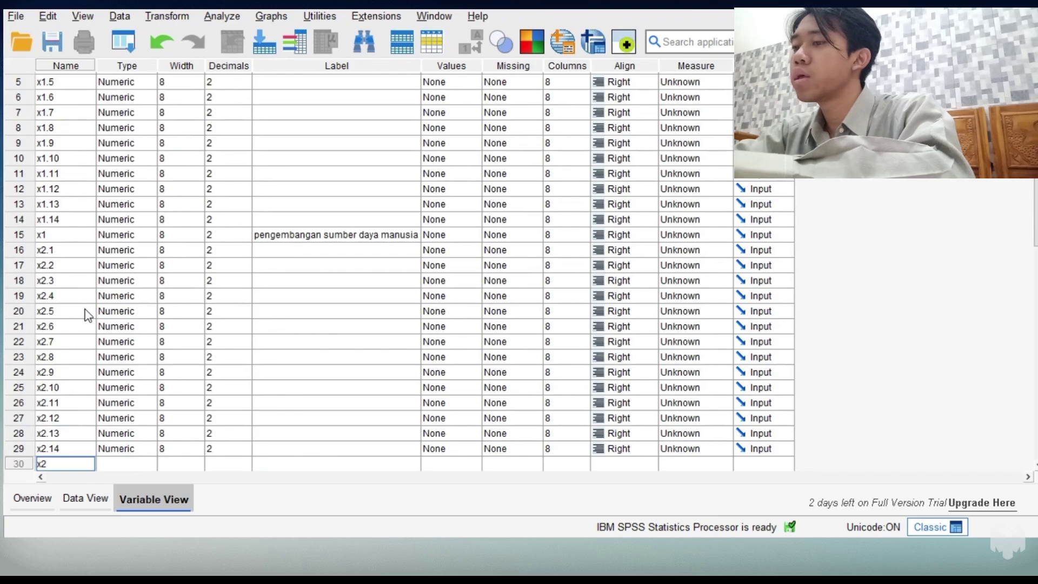
pyautogui.click(346, 372)
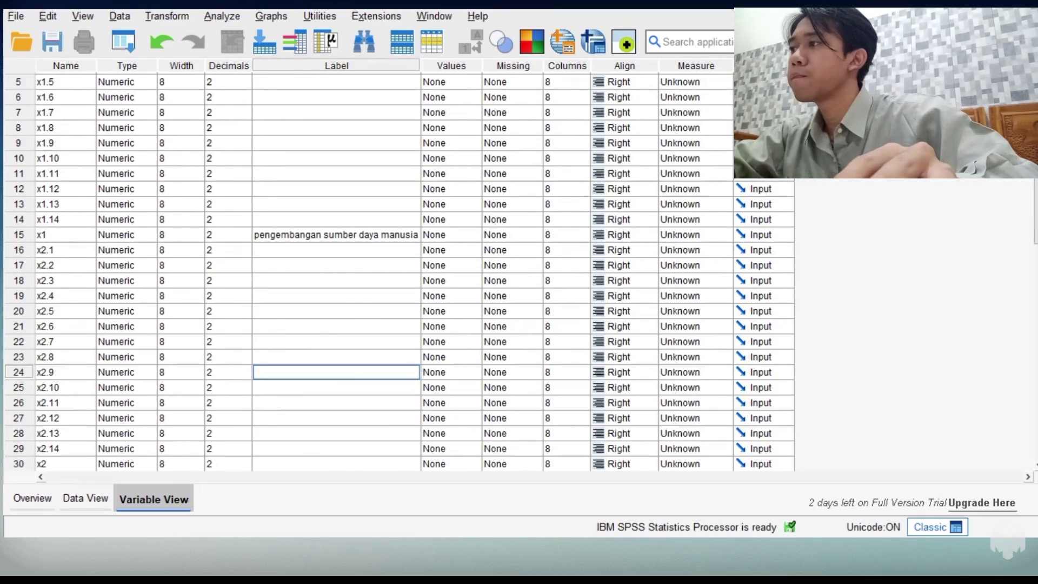
# - Label the variable x2 in row 30 as "budaya organisasi"
pyautogui.scroll(-2, 400, 381)
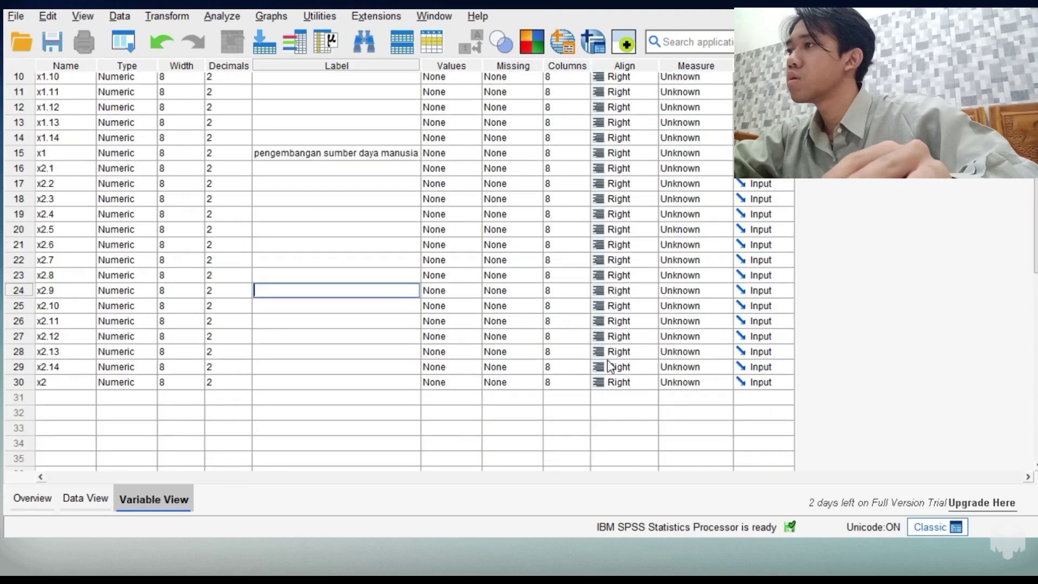
pyautogui.click(400, 381)
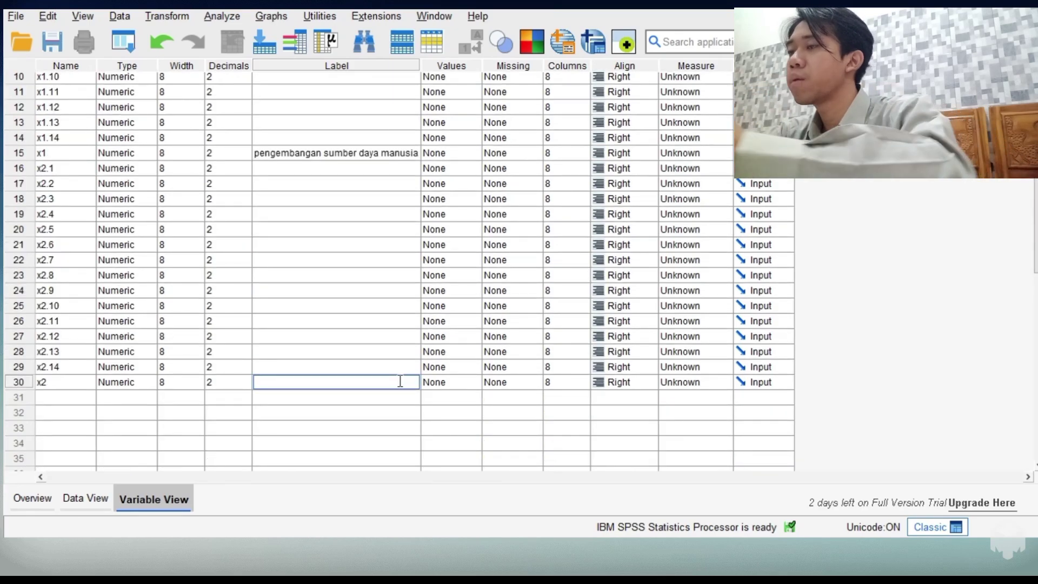
pyautogui.write('buda')
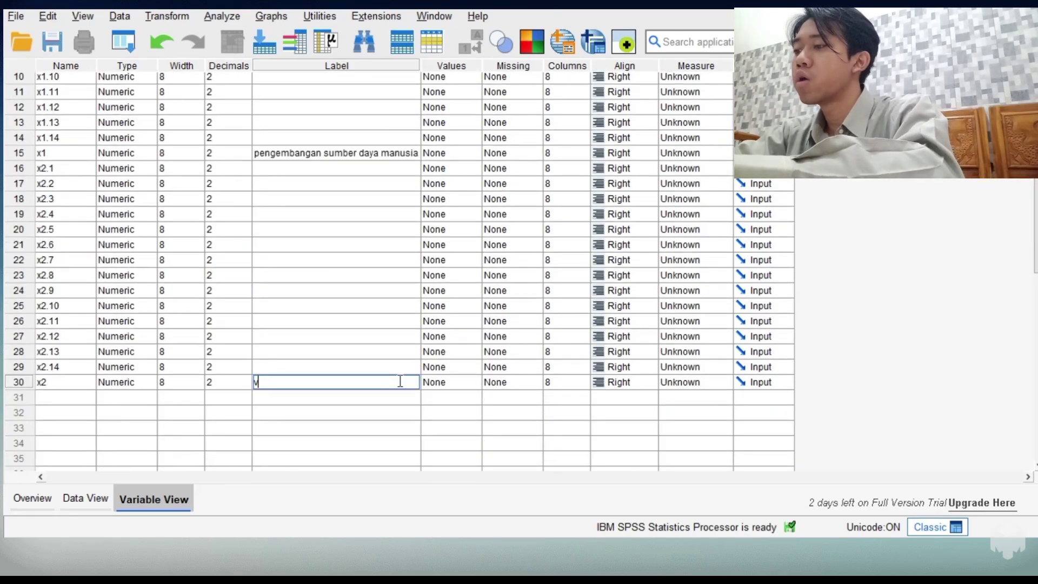
pyautogui.write('ya o')
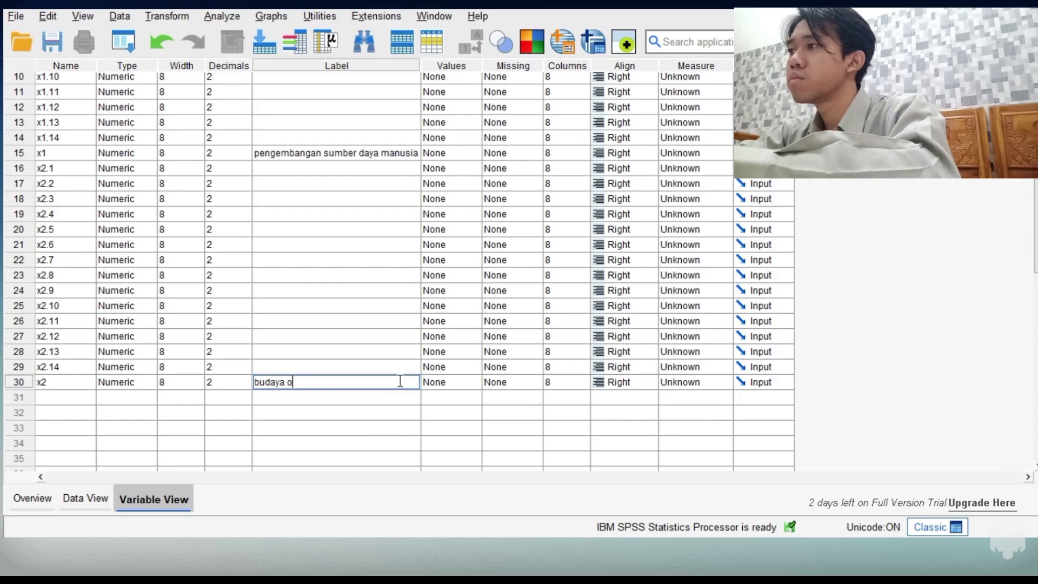
pyautogui.write('rganisasi')
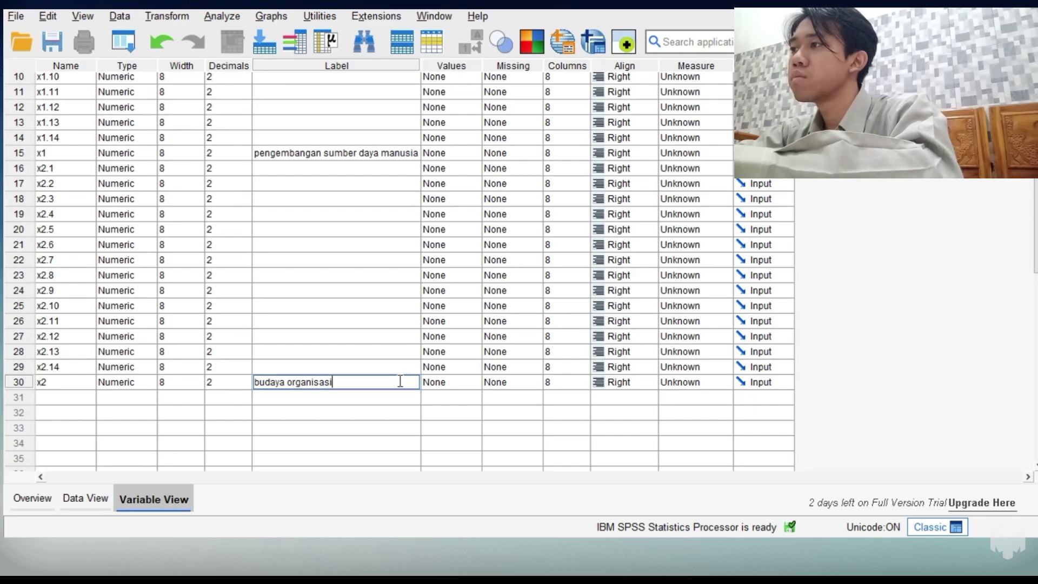
# - Add three variables named y1, y2 and y3 in rows 31 to 33 of the variable list
pyautogui.click(76, 401)
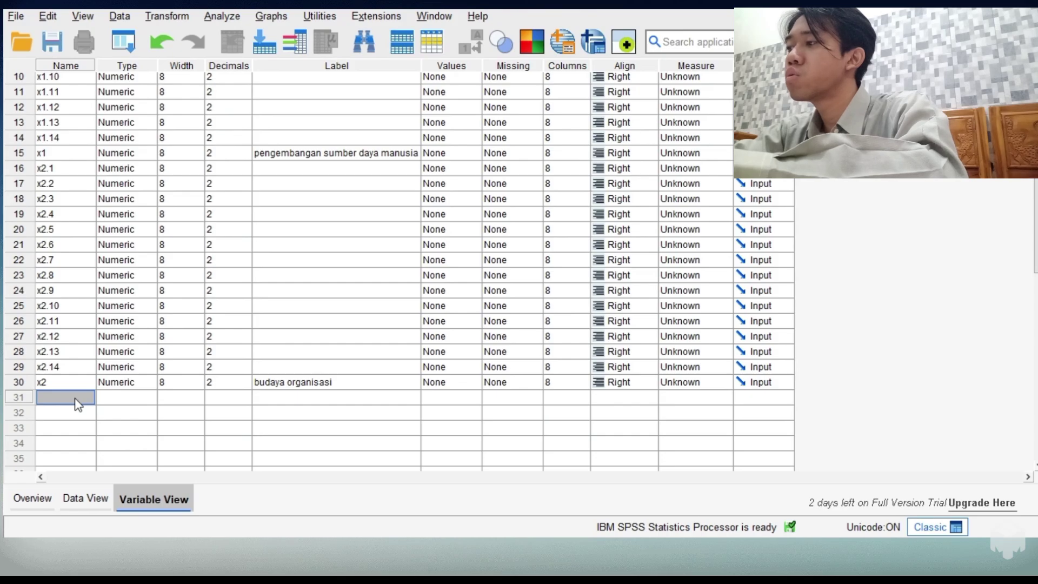
pyautogui.write('y1')
pyautogui.press('Return')
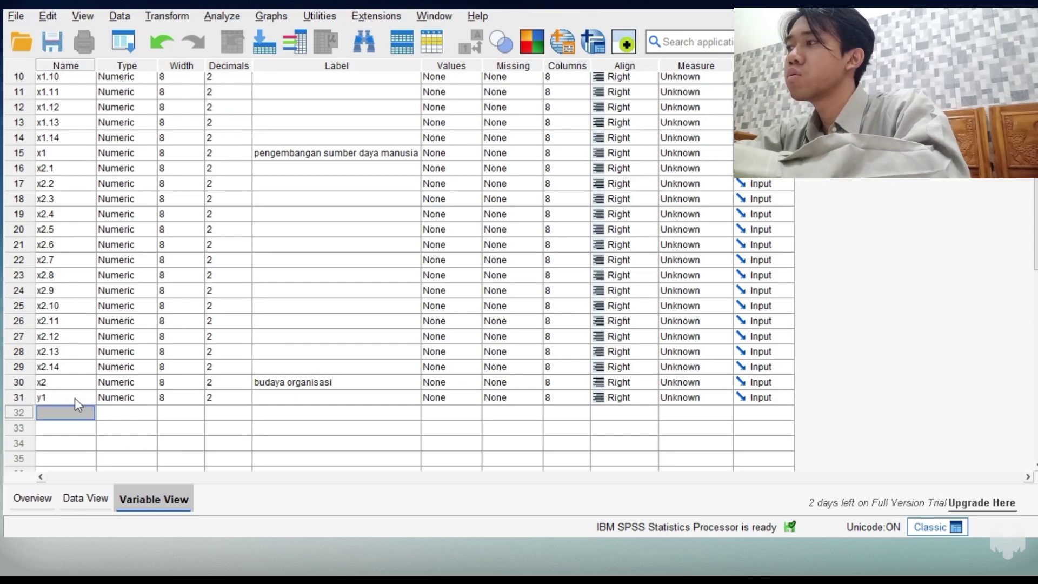
pyautogui.write('y2')
pyautogui.press('Return')
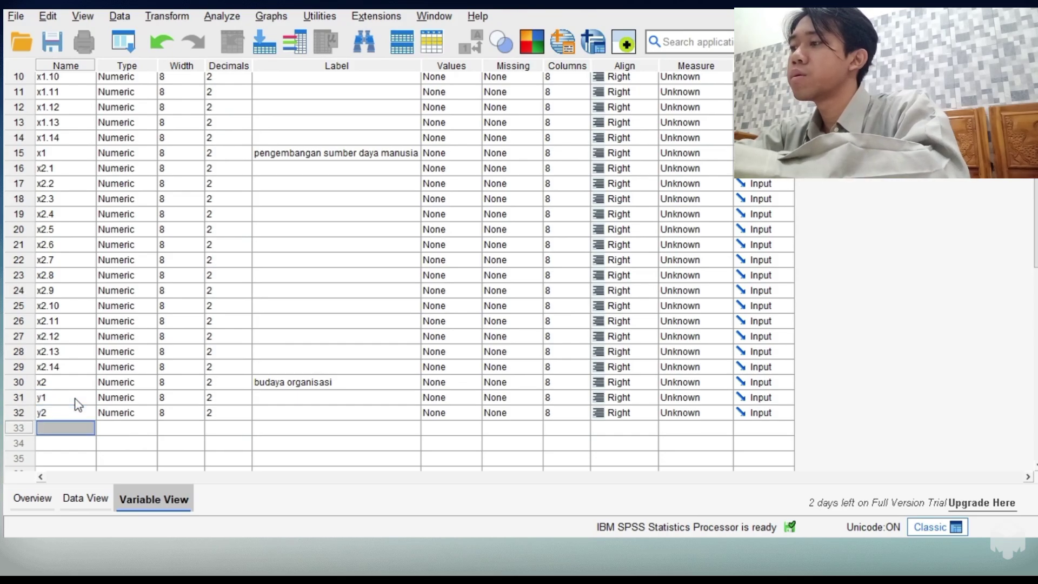
pyautogui.write('y3')
pyautogui.press('Return')
# - Add three variables named y4, y5 and y6 in rows 34 to 36 of the variable list
pyautogui.write('y4')
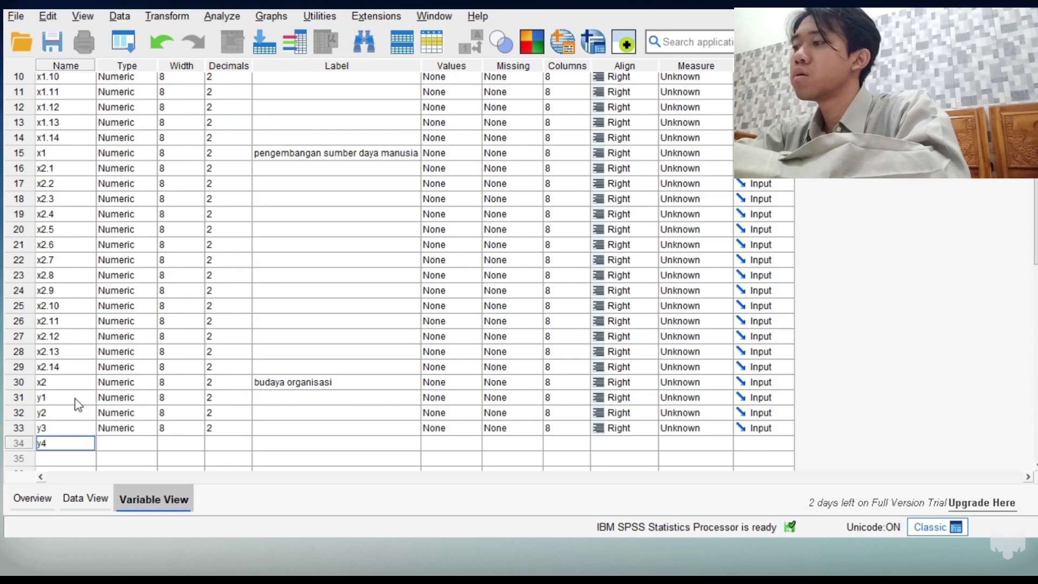
pyautogui.press('Return')
pyautogui.write('y5')
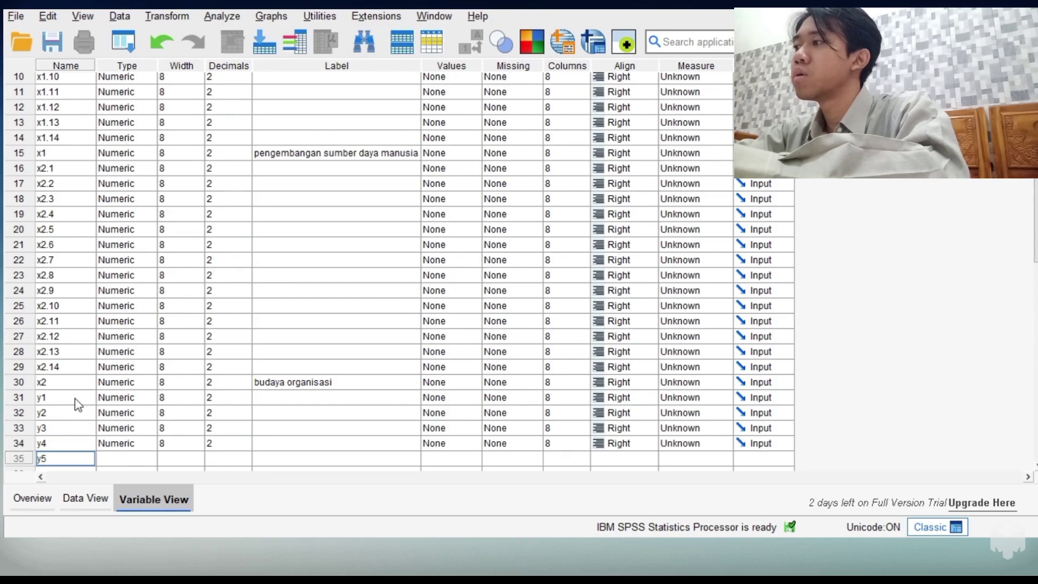
pyautogui.press('Return')
pyautogui.write('y6')
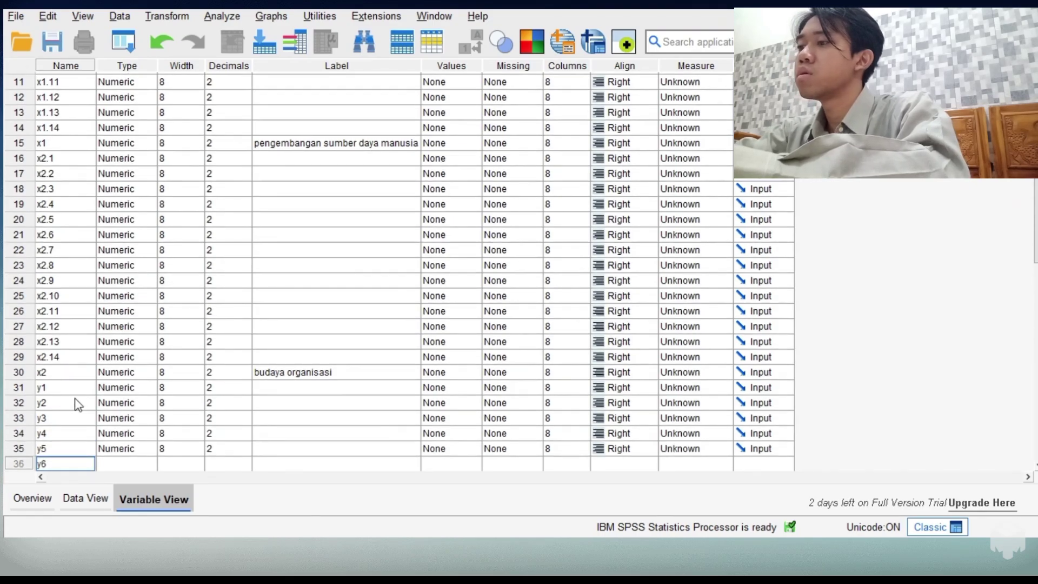
pyautogui.press('Return')
# - Add four variables named y7, y8, y9 and y10 in rows 37 to 40 of the variable list
pyautogui.write('y7')
pyautogui.press('Return')
pyautogui.write('y8')
pyautogui.press('Return')
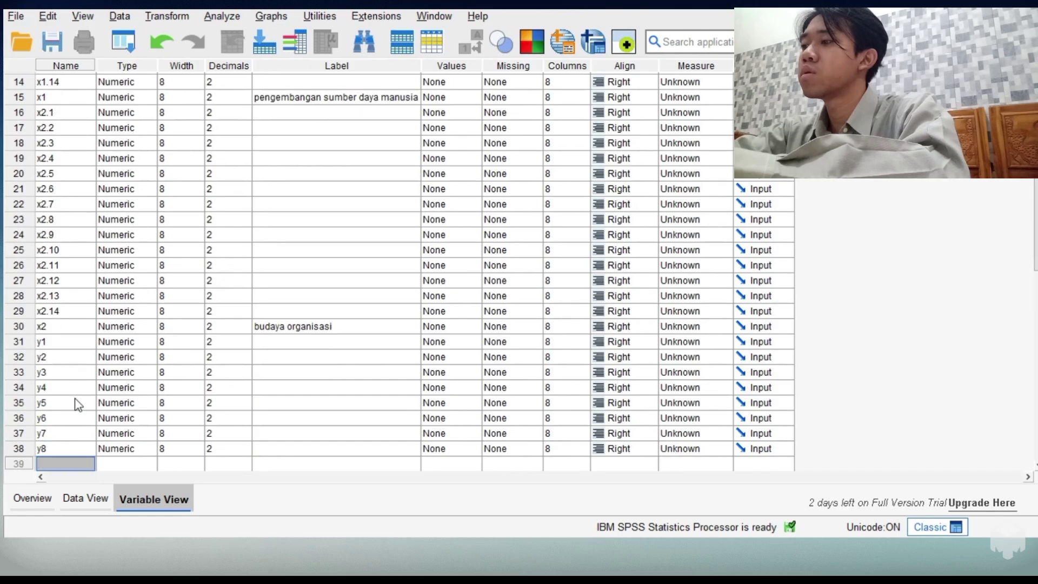
pyautogui.write('y9')
pyautogui.press('Return')
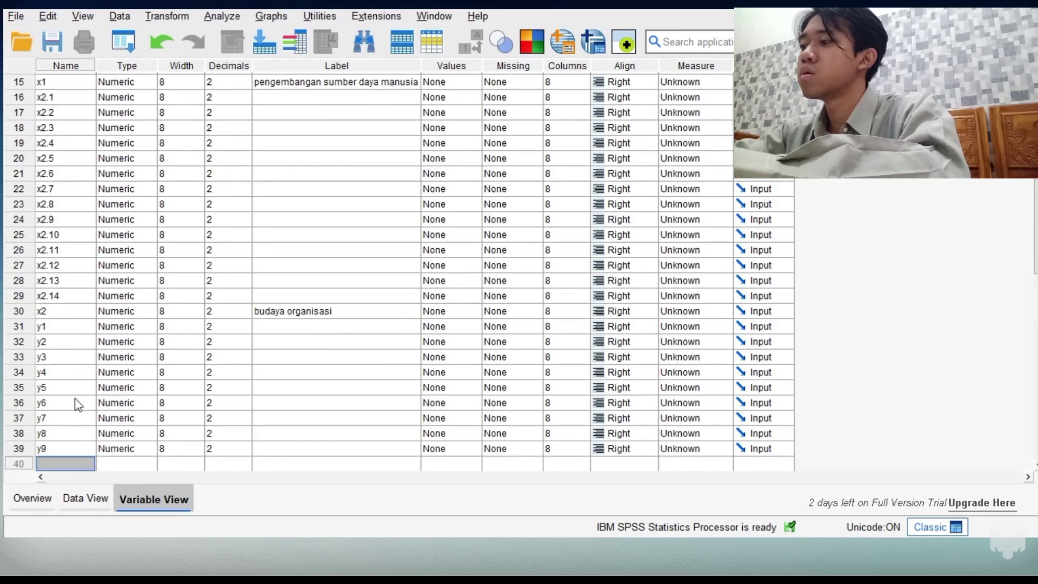
pyautogui.write('y10')
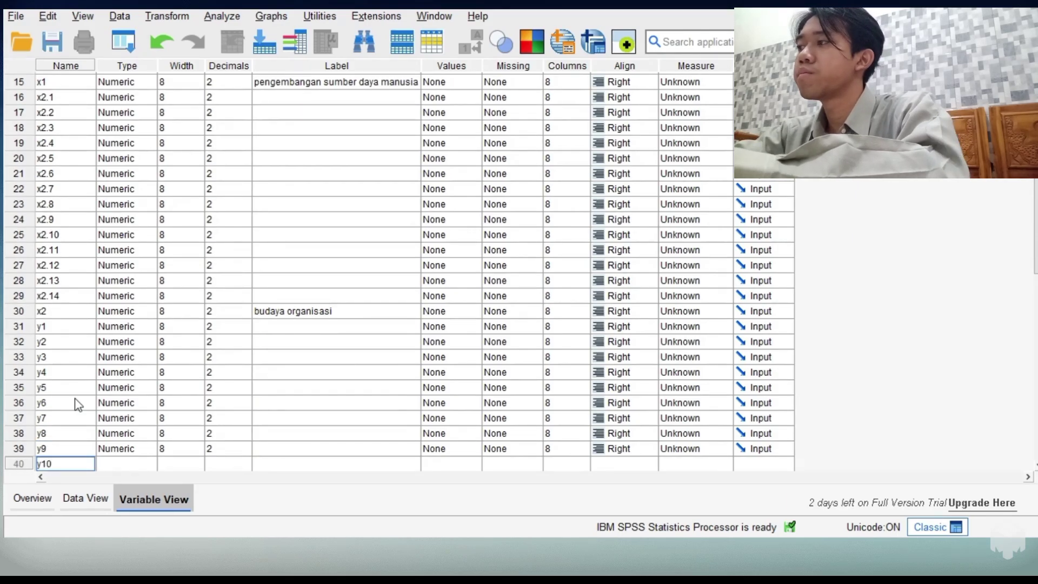
pyautogui.press('Return')
# - Add a variable named y in row 41 and label it "kinerja karyawan"
pyautogui.write('y')
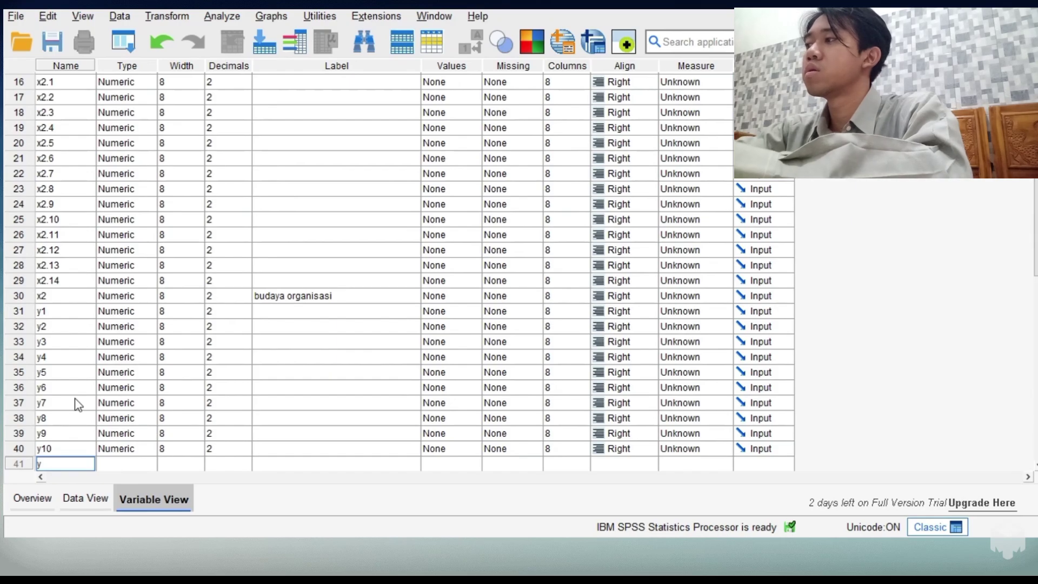
pyautogui.click(313, 464)
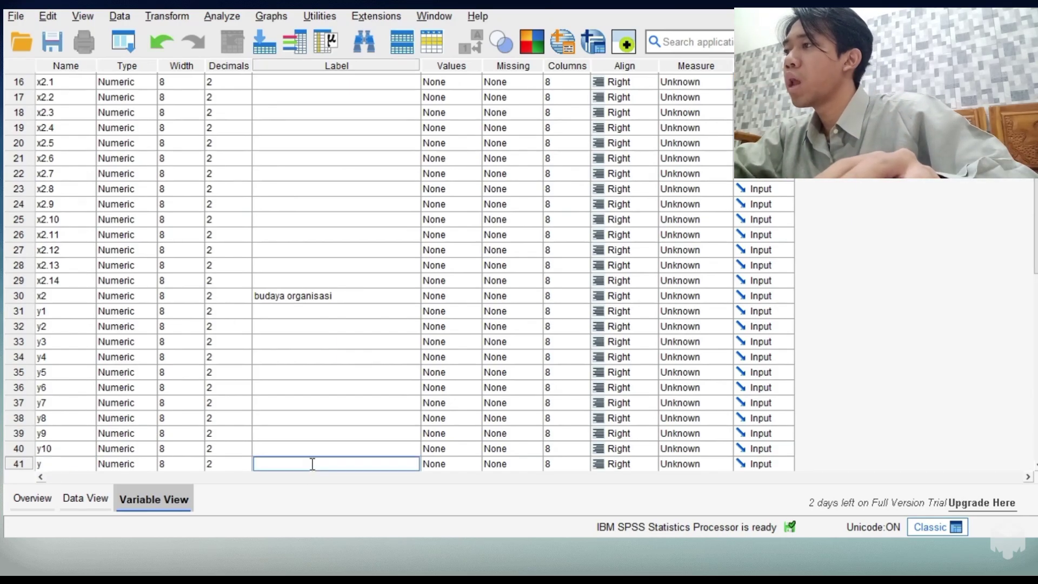
pyautogui.write('kin')
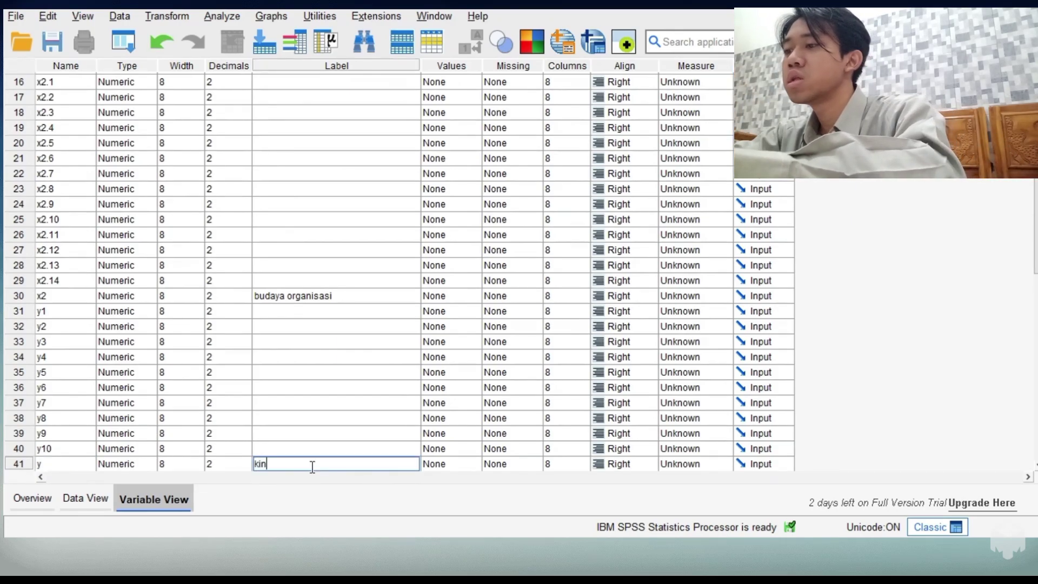
pyautogui.write('erja k')
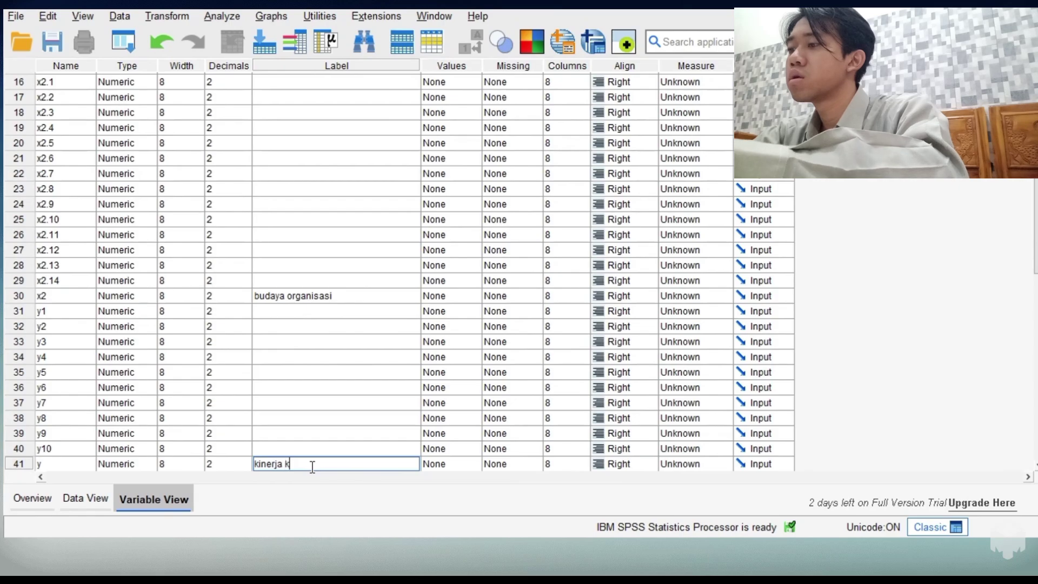
pyautogui.write('aryawan')
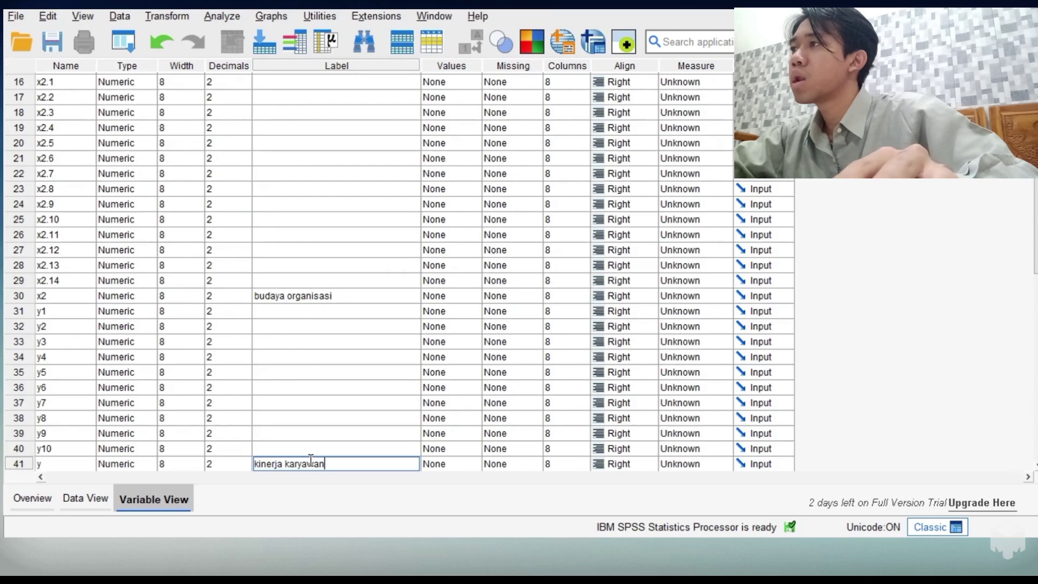
pyautogui.click(335, 417)
pyautogui.moveTo(1032, 250); pyautogui.dragTo(1032, 253)
# - Paste the copied questionnaire responses into the data sheet, starting at case 1 of x1.1
pyautogui.click(81, 498)
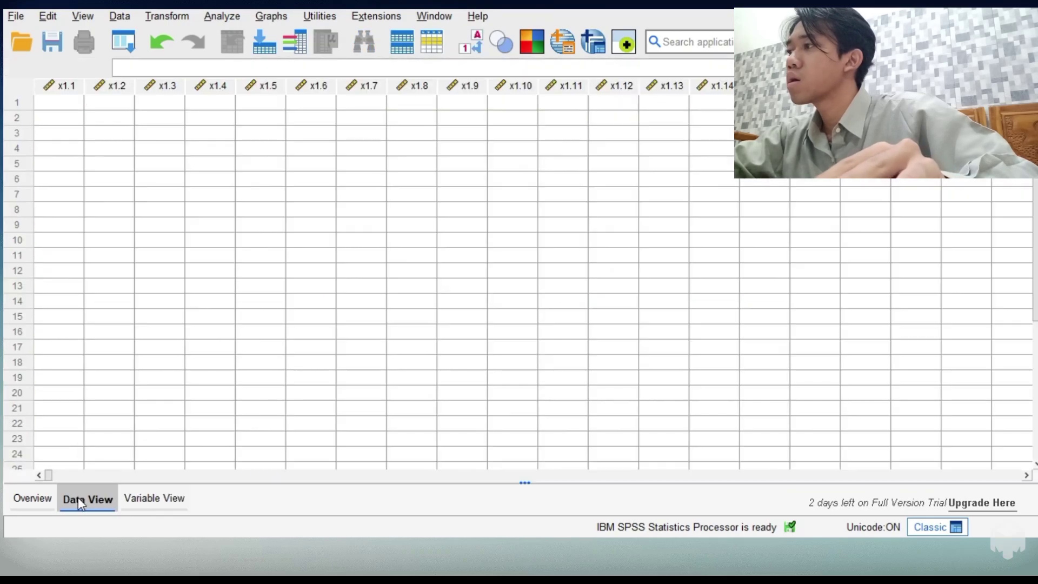
pyautogui.click(43, 105)
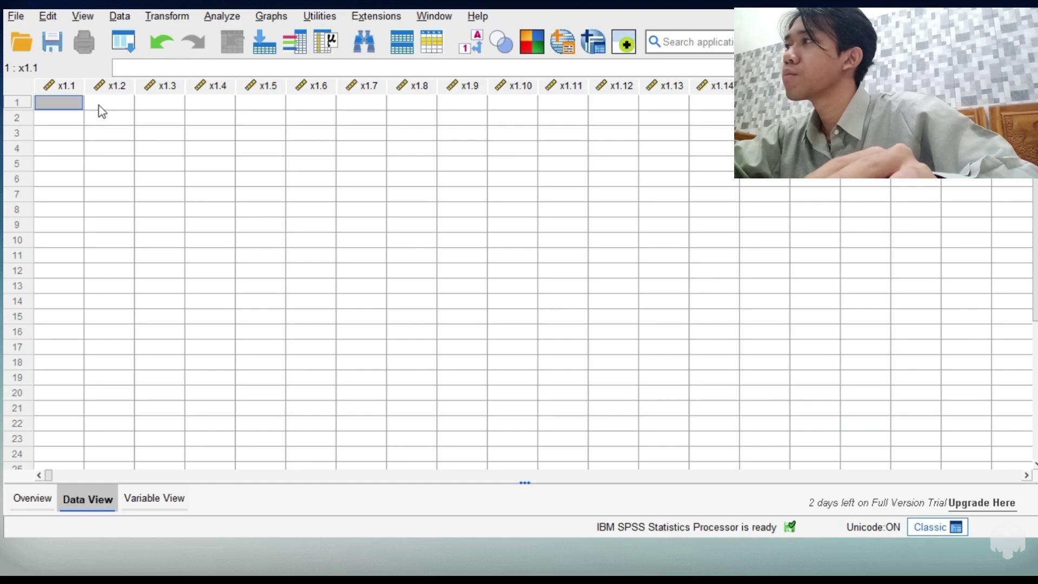
pyautogui.hotkey('ctrl', 'v')
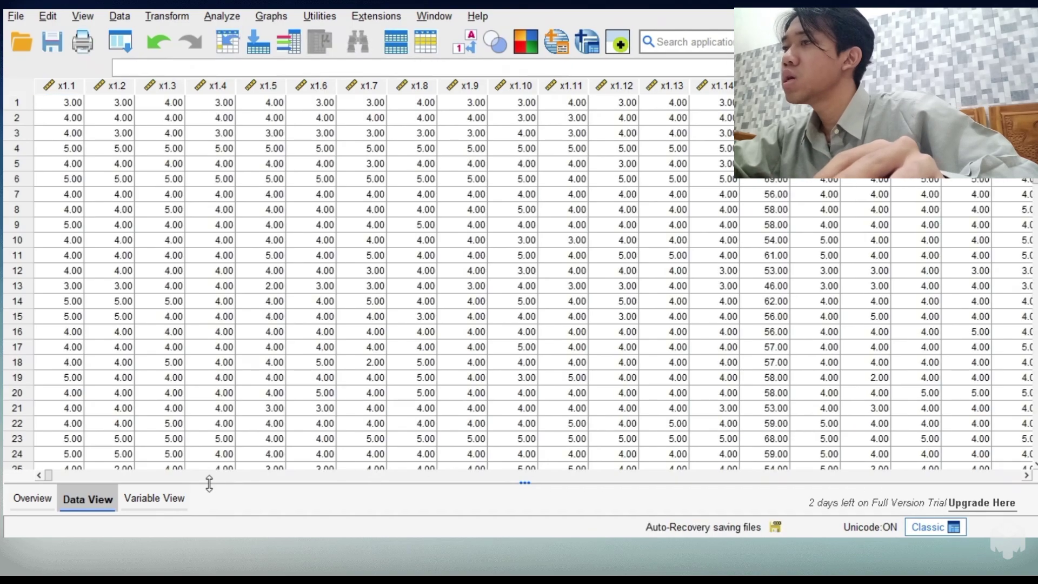
# - Examine the pasted values across all columns from x1.1 to y, and return to the first column
pyautogui.click(1026, 475)
pyautogui.click(1026, 475)
pyautogui.click(1025, 475)
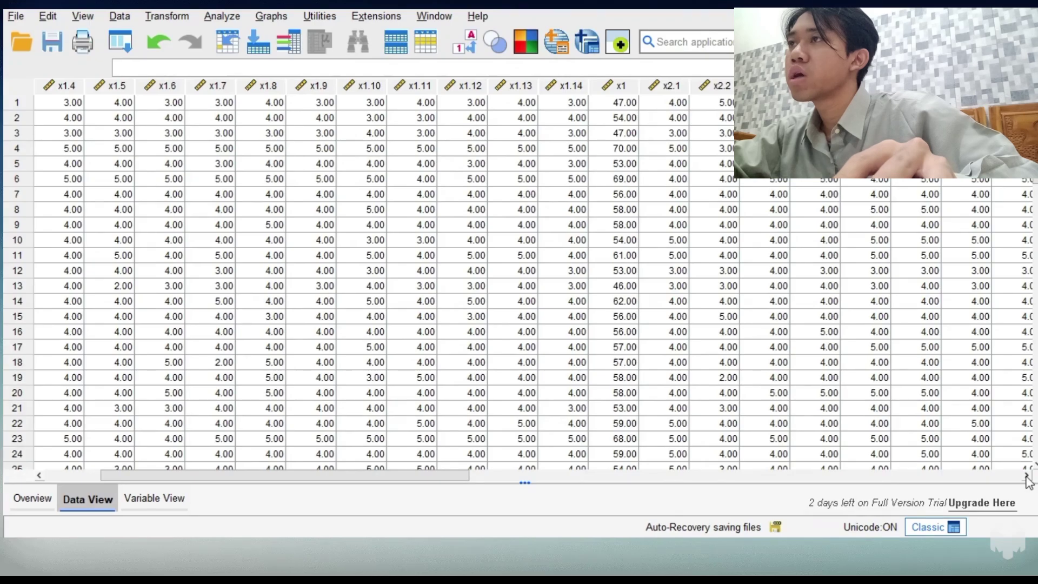
pyautogui.click(1026, 475)
pyautogui.click(1026, 475)
pyautogui.click(1026, 475)
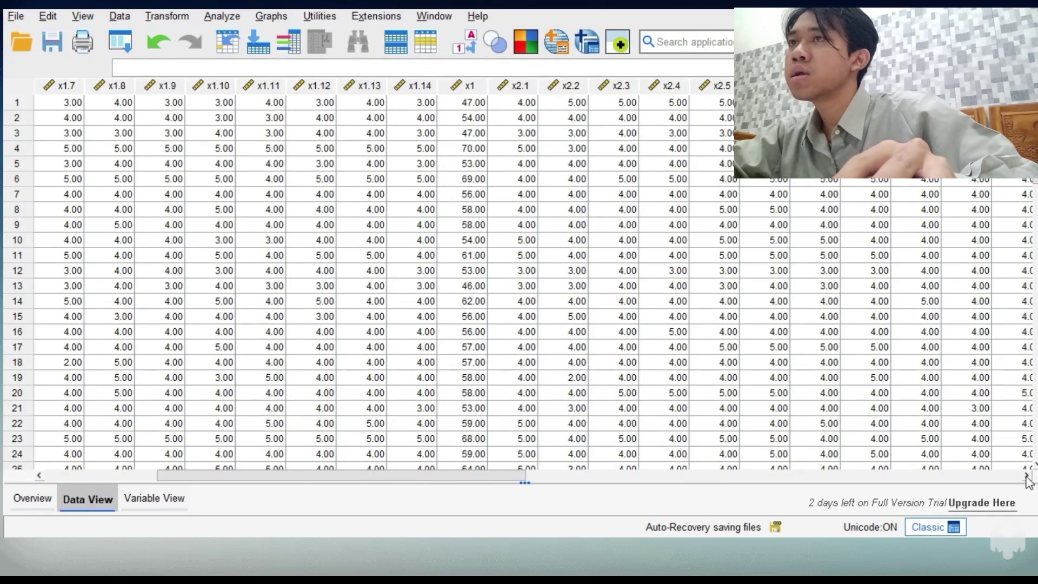
pyautogui.click(1025, 475)
pyautogui.click(1026, 475)
pyautogui.click(1026, 475)
pyautogui.click(1026, 475)
pyautogui.click(1026, 475)
pyautogui.click(1026, 475)
pyautogui.click(1025, 475)
pyautogui.click(1026, 475)
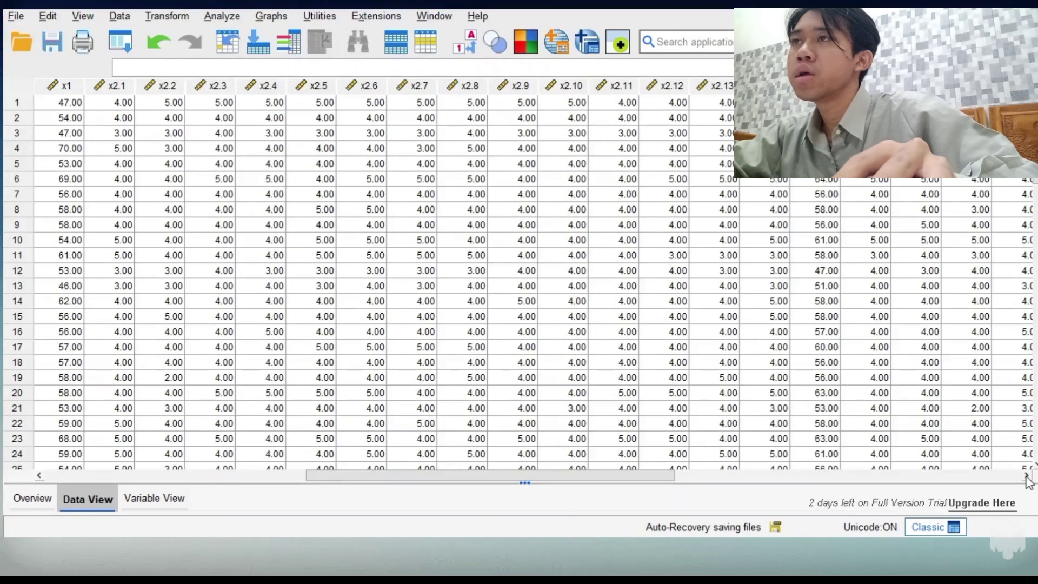
pyautogui.click(1026, 475)
pyautogui.doubleClick(1025, 475)
pyautogui.doubleClick(1025, 475)
pyautogui.doubleClick(1026, 475)
pyautogui.click(1025, 475)
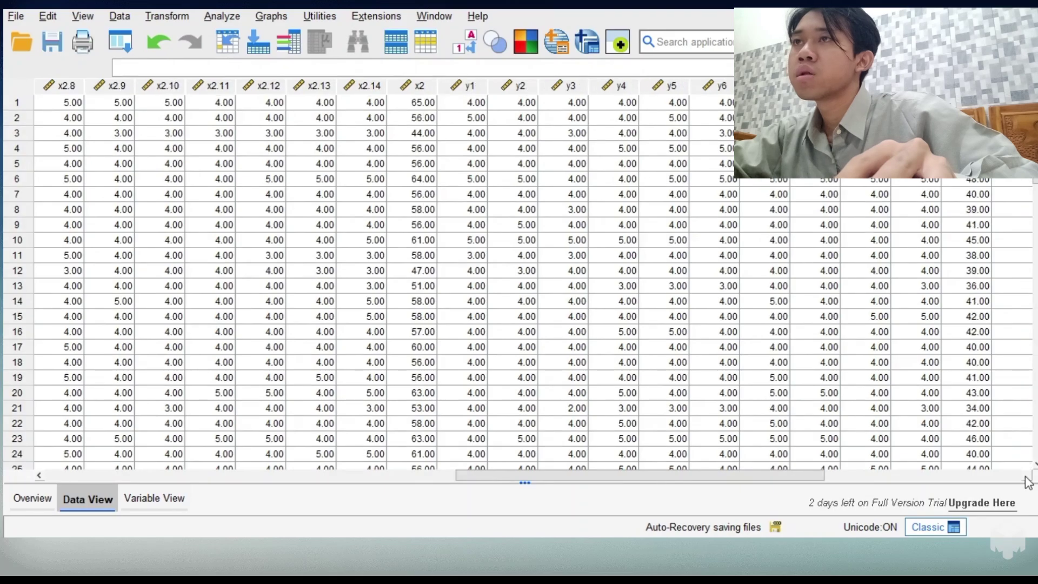
pyautogui.doubleClick(1025, 475)
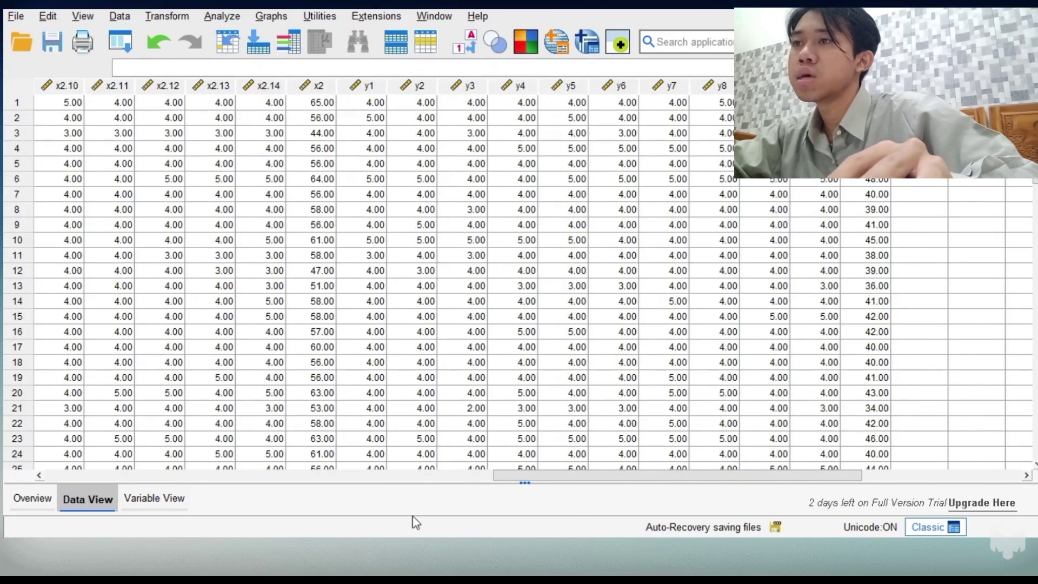
pyautogui.moveTo(511, 480); pyautogui.dragTo(47, 475)
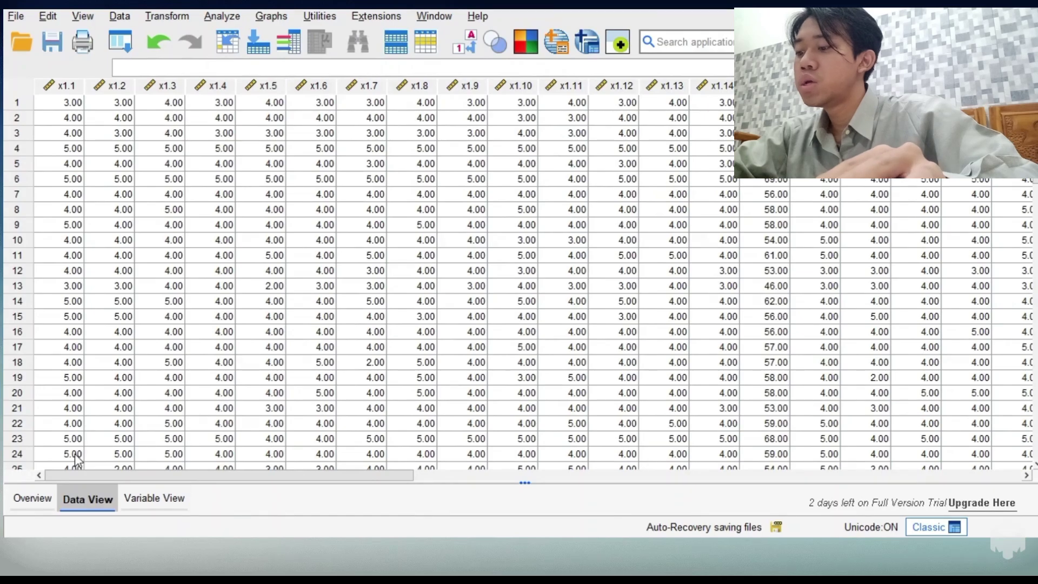
# - Run a two-tailed Pearson bivariate correlation on x1.1 to x1.14 together with x1 (pengembangan sumber daya manusia)
pyautogui.click(221, 17)
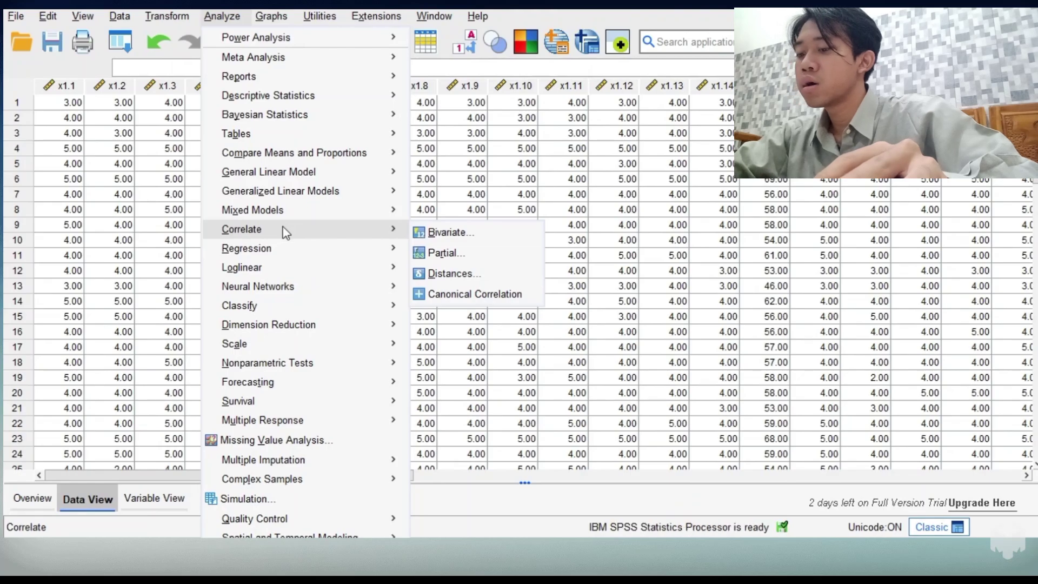
pyautogui.moveTo(285, 238)
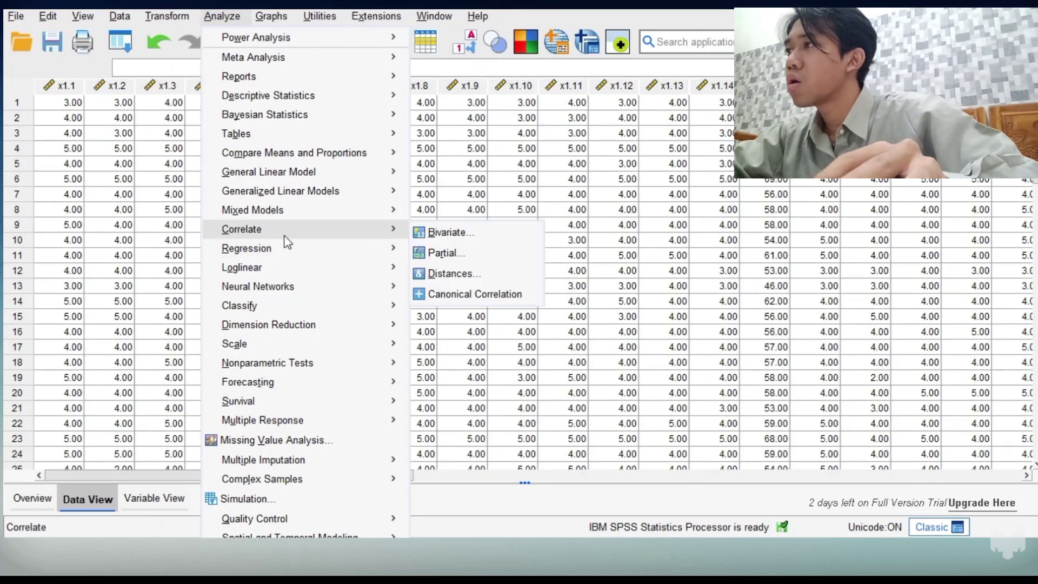
pyautogui.click(433, 234)
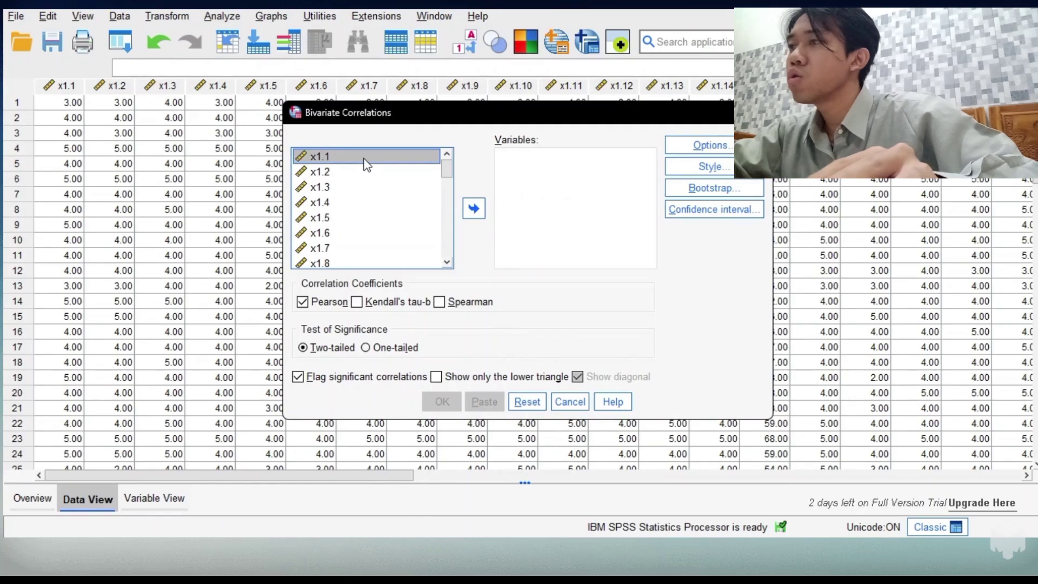
pyautogui.hotkey('shift', 'Down')
pyautogui.hotkey('shift', 'Down')
pyautogui.hotkey('shift', 'Down')
pyautogui.hotkey('shift', 'Down')
pyautogui.hotkey('shift', 'Down')
pyautogui.hotkey('shift', 'Down')
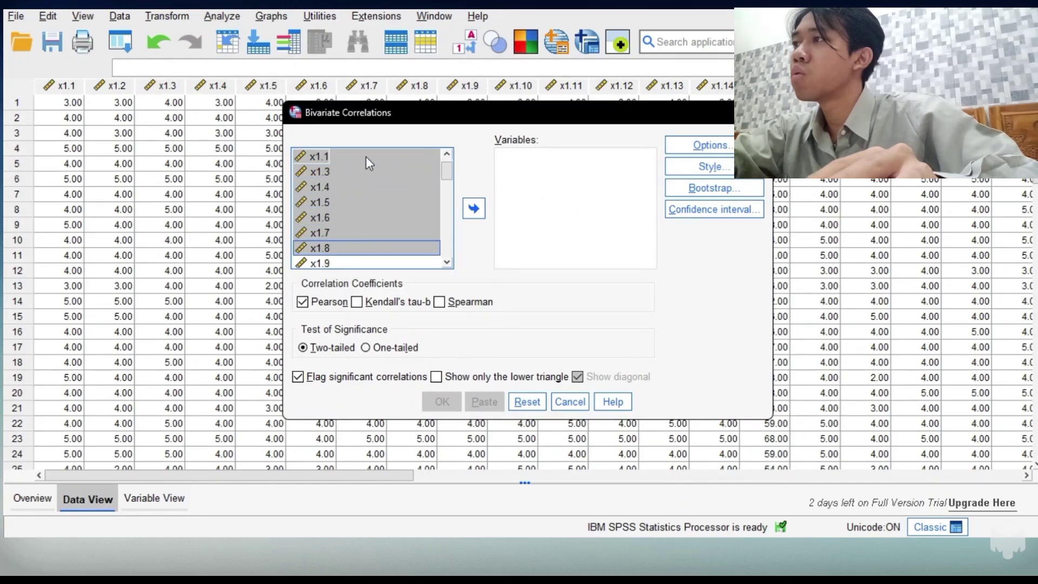
pyautogui.hotkey('shift', 'Down')
pyautogui.hotkey('shift', 'Down')
pyautogui.hotkey('shift', 'Down')
pyautogui.hotkey('shift', 'Down')
pyautogui.hotkey('shift', 'Down')
pyautogui.hotkey('shift', 'Down')
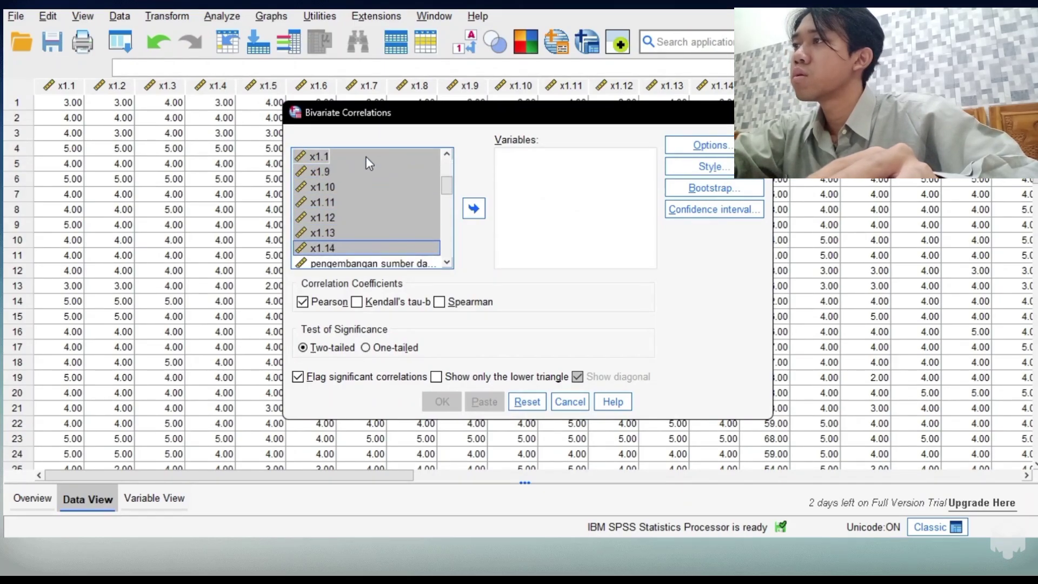
pyautogui.hotkey('shift', 'Down')
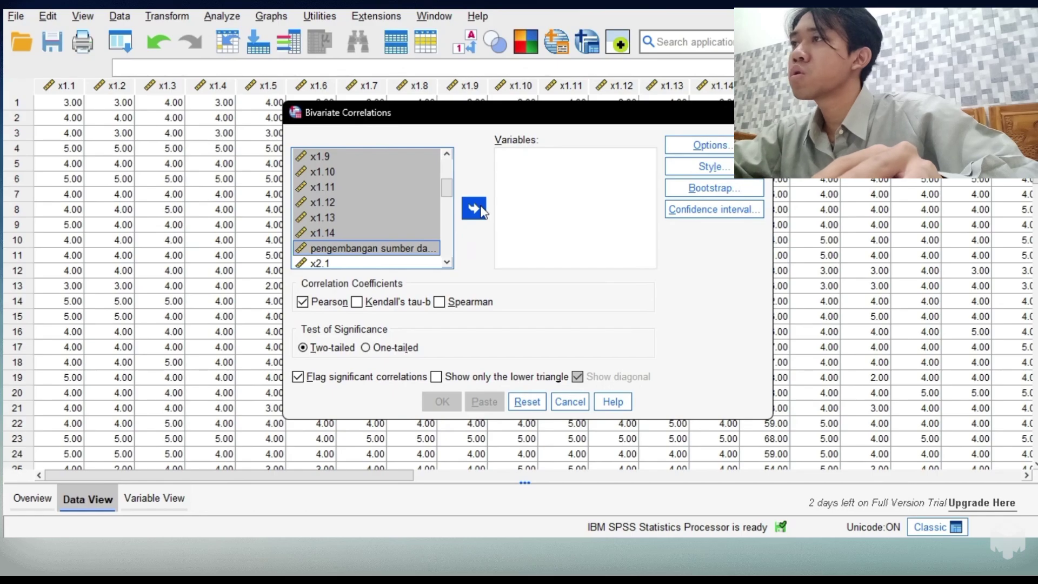
pyautogui.click(475, 208)
pyautogui.click(443, 401)
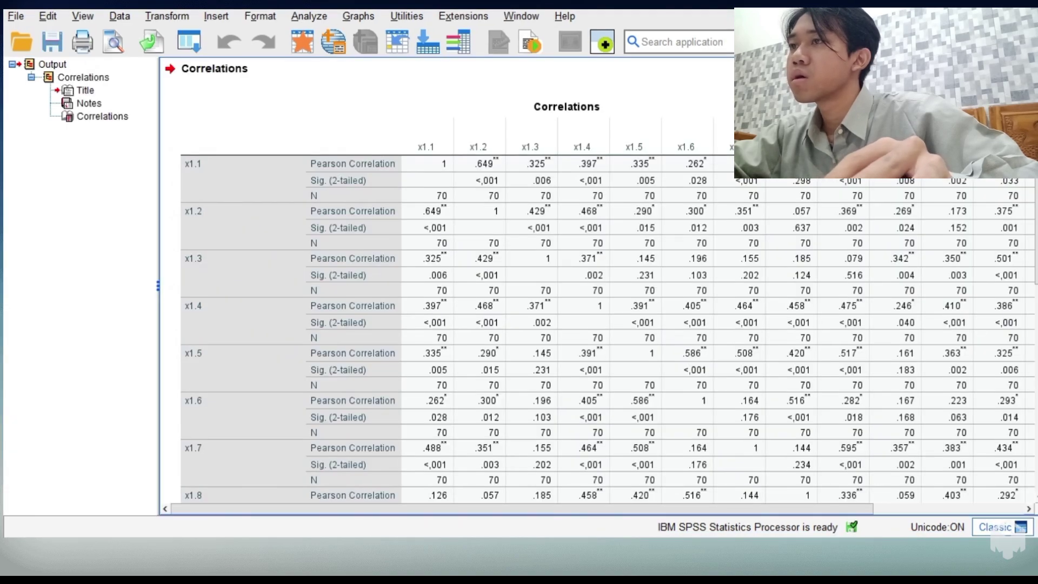
# - Examine the correlation table of the x1 items across its item columns
pyautogui.hscroll(3, 695, 495)
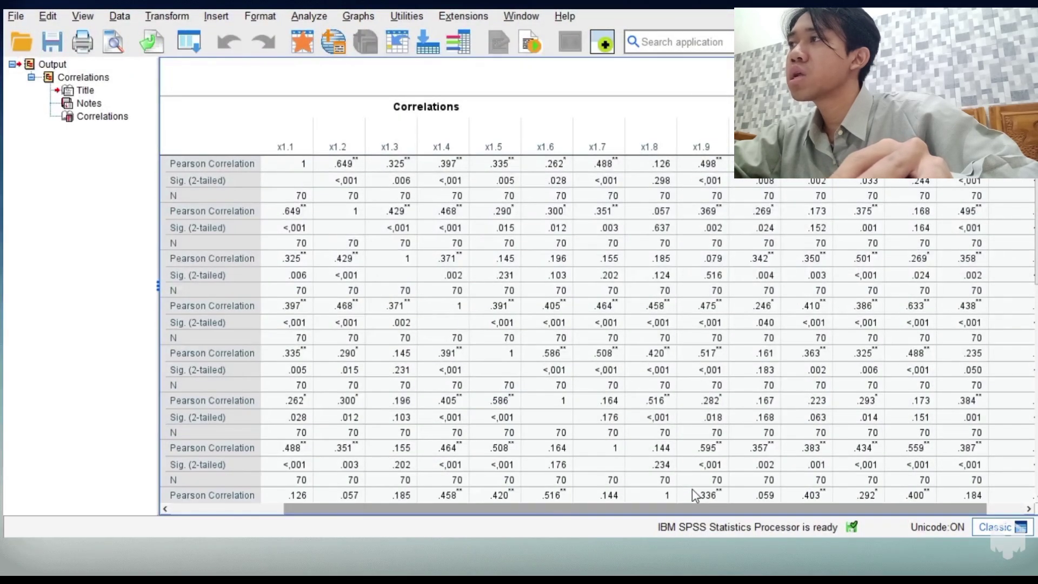
pyautogui.hscroll(-1, 694, 494)
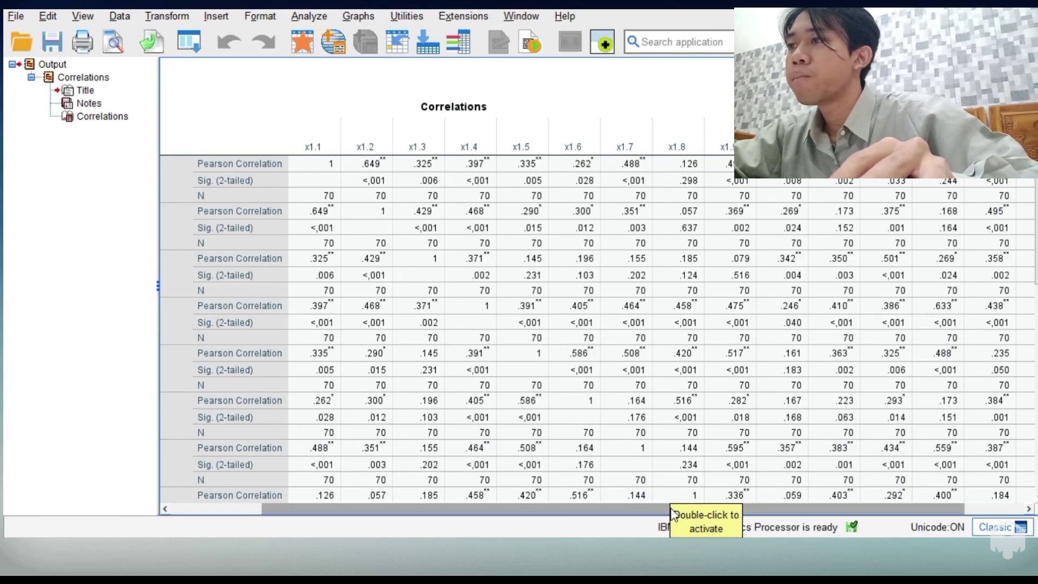
pyautogui.moveTo(673, 513); pyautogui.dragTo(641, 512)
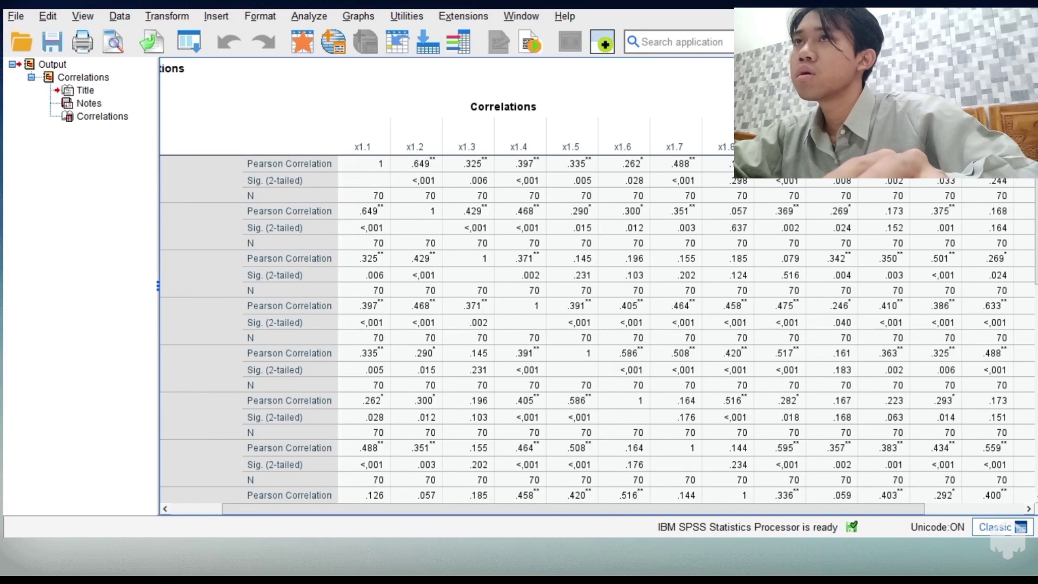
# - Return to the dataset, reopen Bivariate Correlations and reset it to clear the x1 variables from the analysis list
pyautogui.hotkey('alt', 'Tab')
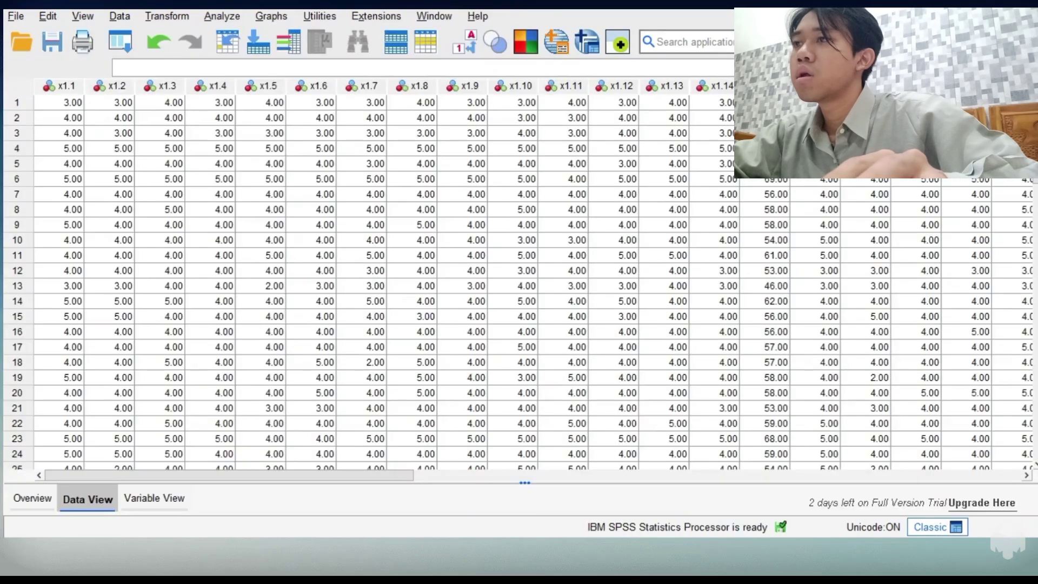
pyautogui.click(232, 21)
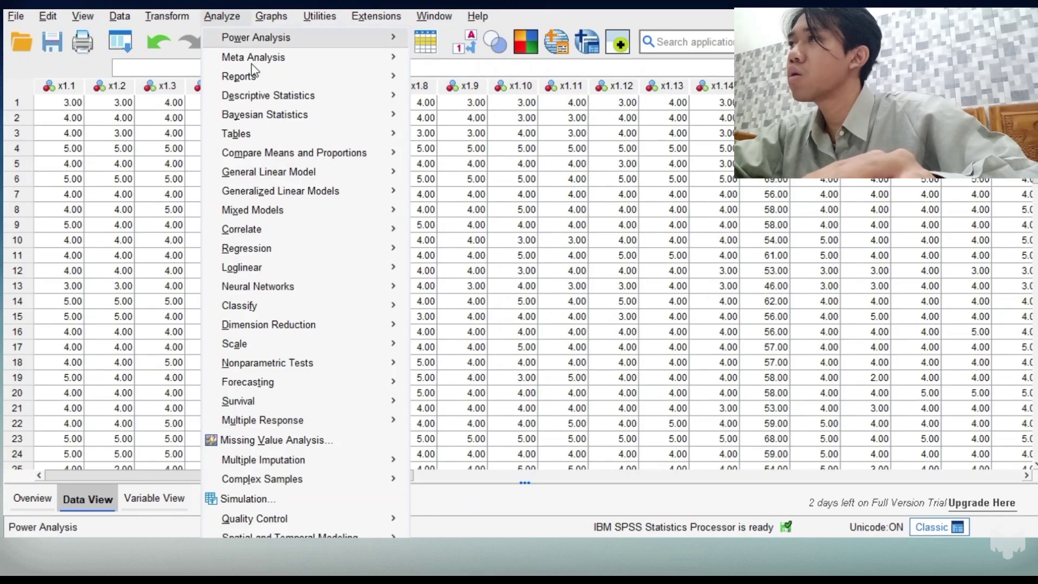
pyautogui.moveTo(276, 256)
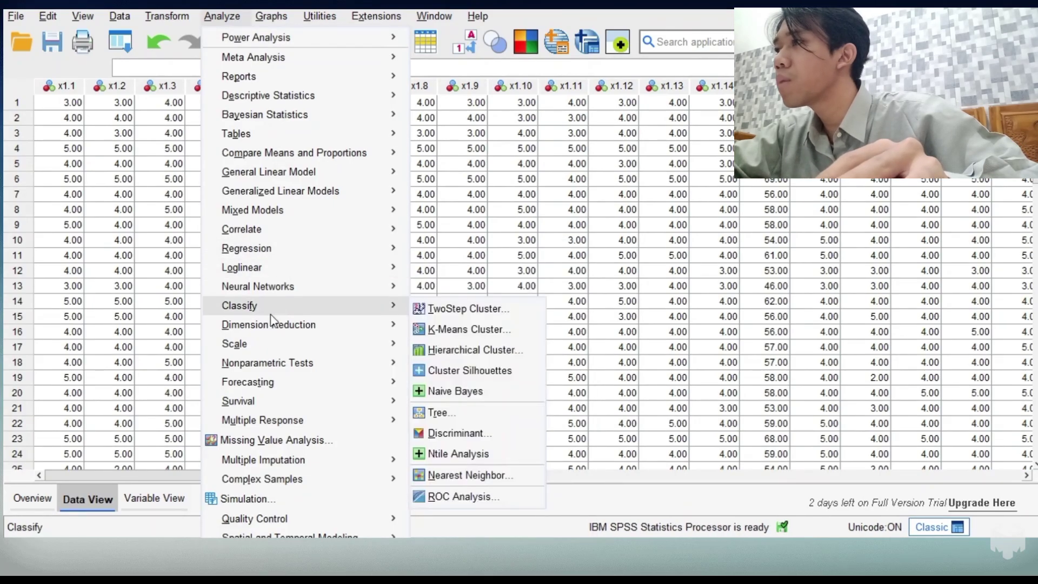
pyautogui.moveTo(262, 238)
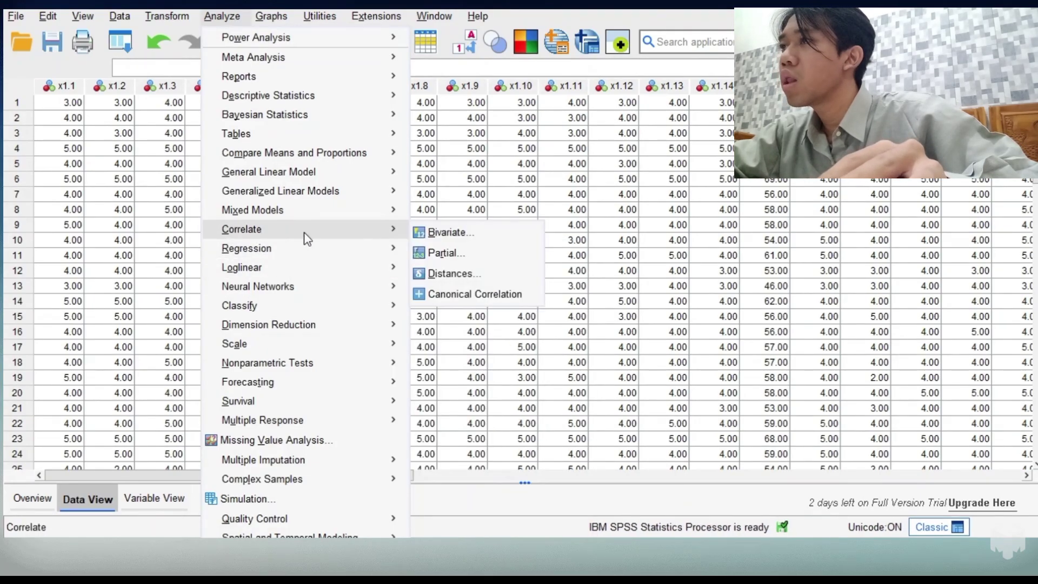
pyautogui.click(433, 232)
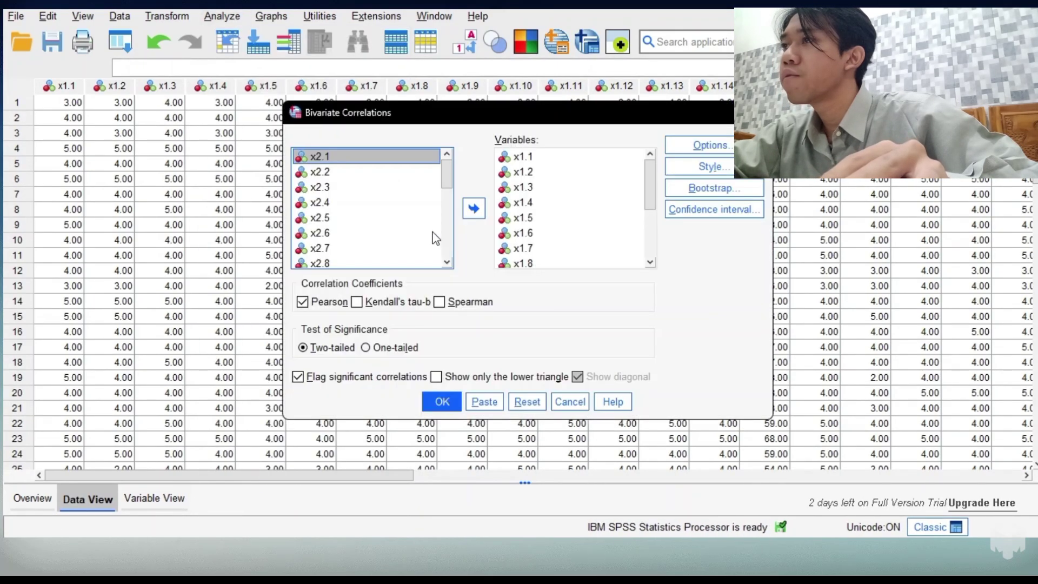
pyautogui.click(527, 401)
# - Run a two-tailed Pearson bivariate correlation on x2.1 to x2.14 together with x2 (budaya organisasi)
pyautogui.moveTo(444, 168); pyautogui.dragTo(444, 194)
pyautogui.click(344, 207)
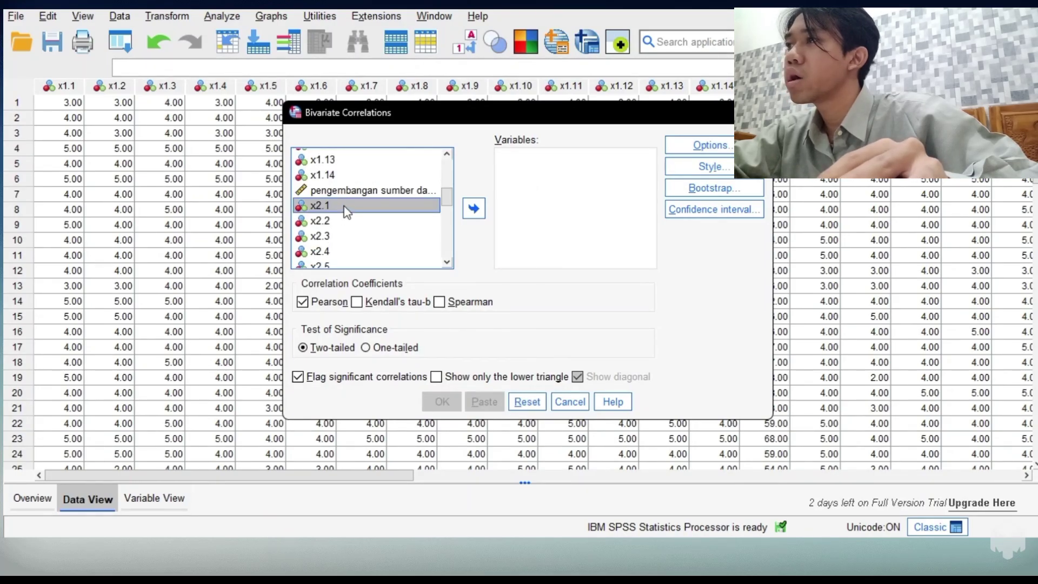
pyautogui.hotkey('shift', 'Down')
pyautogui.hotkey('shift', 'Down')
pyautogui.hotkey('shift', 'Down')
pyautogui.hotkey('shift', 'Down')
pyautogui.hotkey('shift', 'Down')
pyautogui.hotkey('shift', 'Down')
pyautogui.hotkey('shift', 'Down')
pyautogui.hotkey('shift', 'Down')
pyautogui.hotkey('shift', 'Down')
pyautogui.hotkey('shift', 'Down')
pyautogui.hotkey('shift', 'Down')
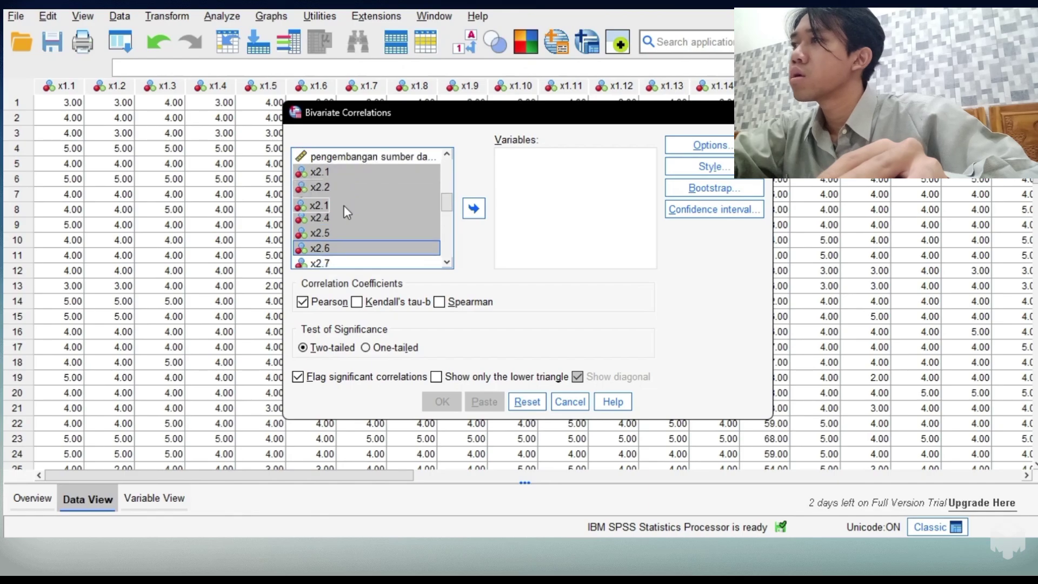
pyautogui.hotkey('shift', 'Down')
pyautogui.hotkey('shift', 'Down')
pyautogui.hotkey('shift', 'Down')
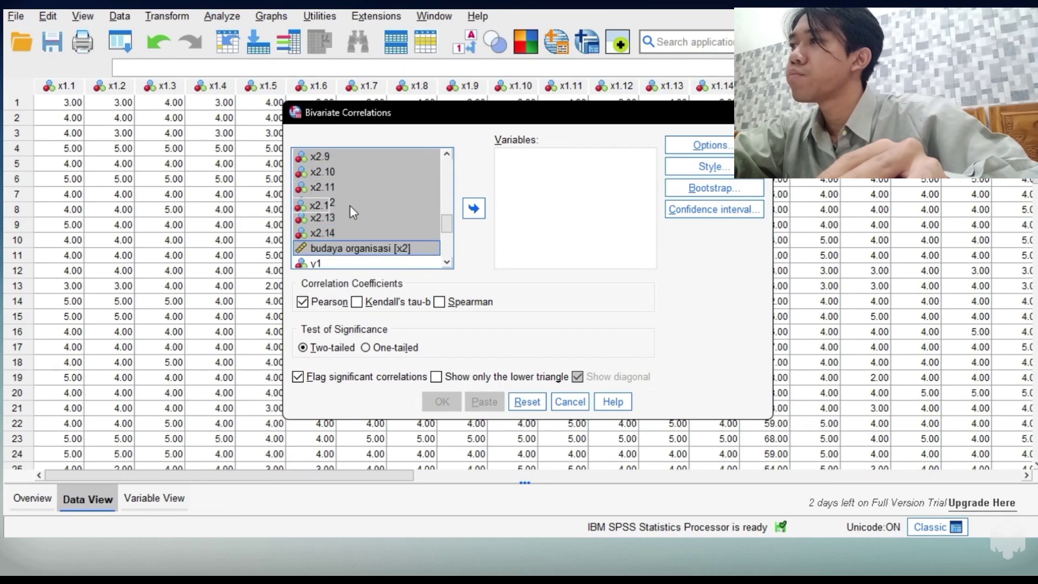
pyautogui.click(473, 208)
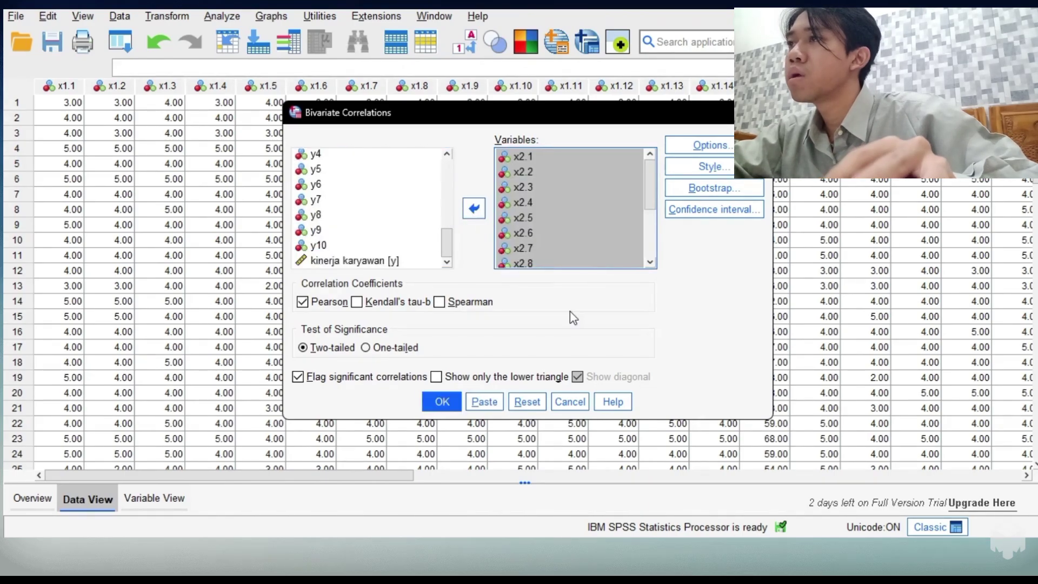
pyautogui.click(442, 402)
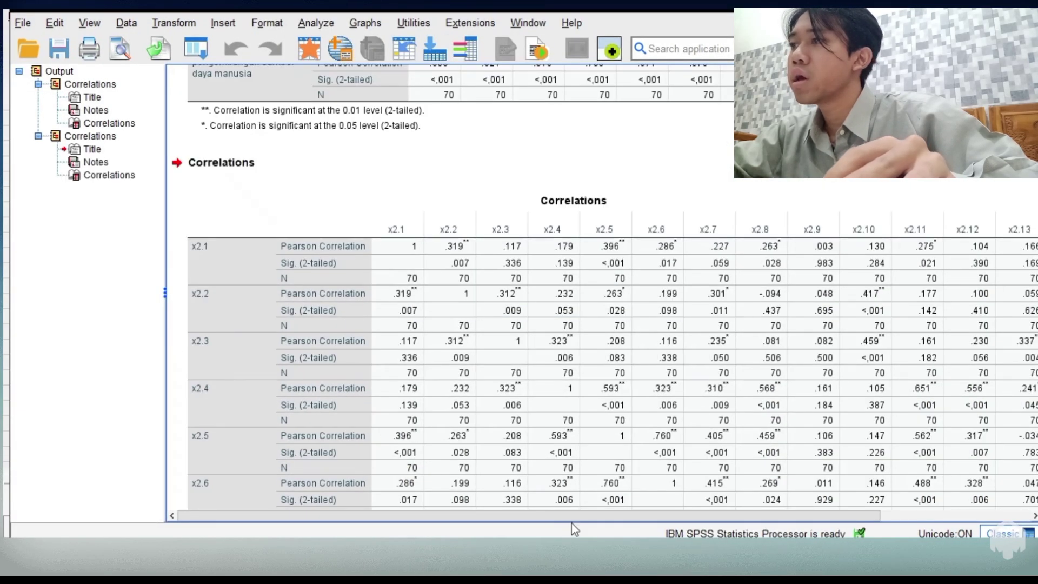
# - Examine the x2 correlation table down its items and across to the total column
pyautogui.scroll(-5, 669, 424)
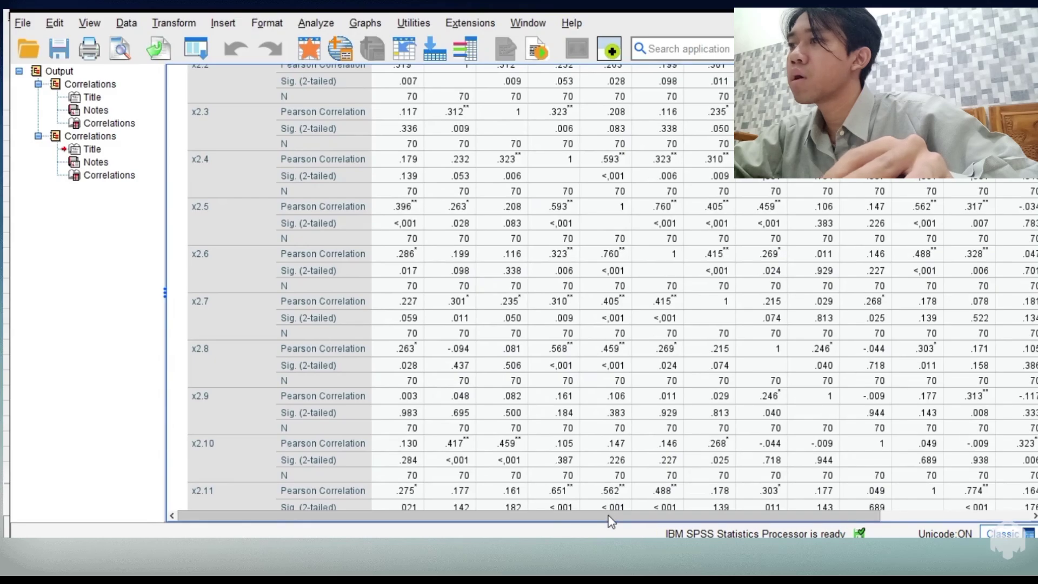
pyautogui.moveTo(513, 516); pyautogui.dragTo(666, 515)
pyautogui.scroll(3, 600, 292)
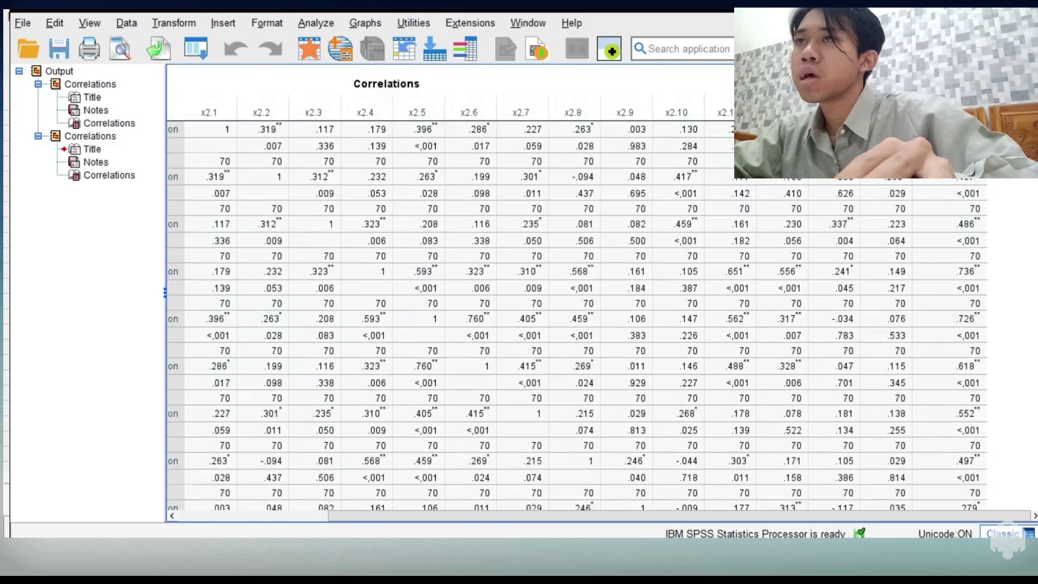
pyautogui.moveTo(715, 515)
pyautogui.mouseDown()
pyautogui.moveTo(664, 519)
pyautogui.moveTo(731, 517)
pyautogui.mouseUp()
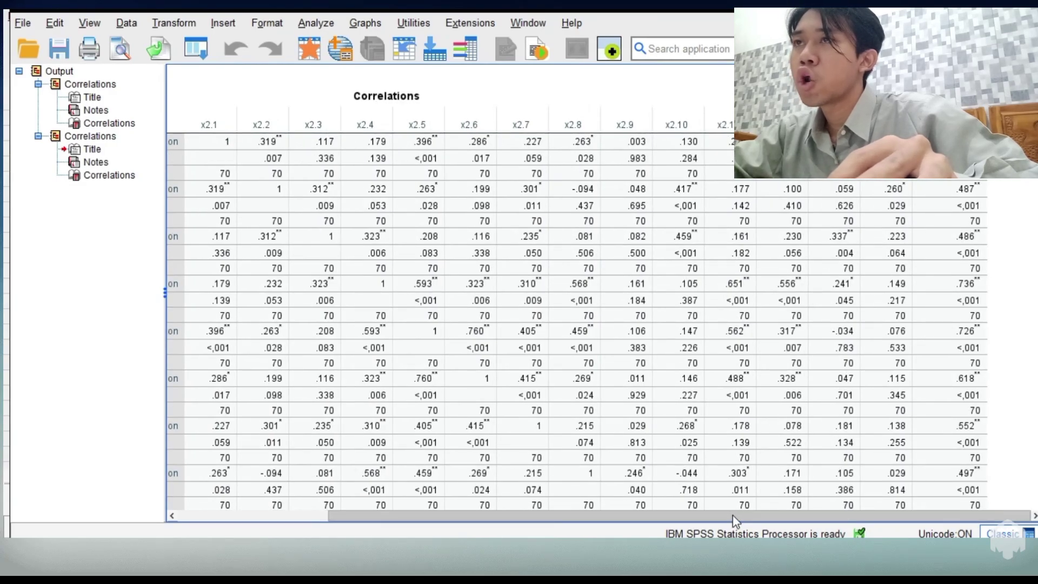
pyautogui.moveTo(733, 513)
pyautogui.mouseDown()
pyautogui.moveTo(563, 516)
pyautogui.moveTo(723, 500)
pyautogui.mouseUp()
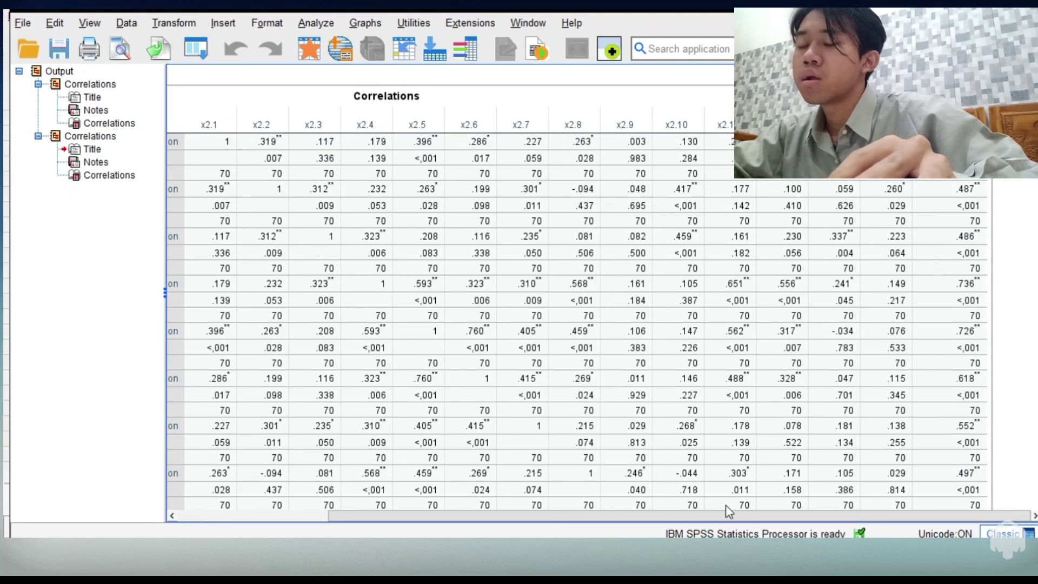
pyautogui.moveTo(712, 517); pyautogui.dragTo(667, 532)
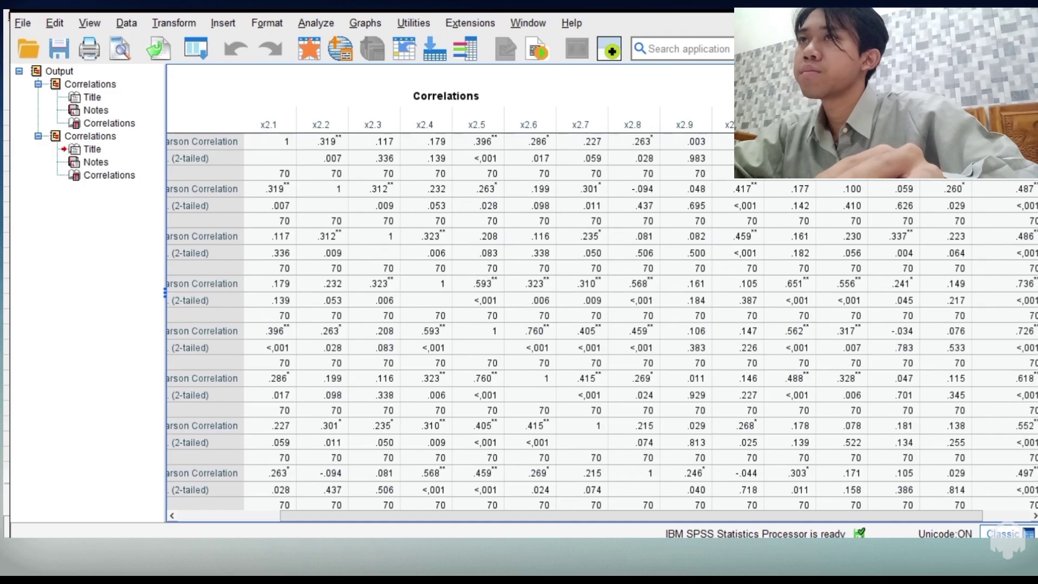
# - Go back to the dataset, reopen Bivariate Correlations and reset it to clear the x2 variables from the analysis list
pyautogui.moveTo(749, 552)
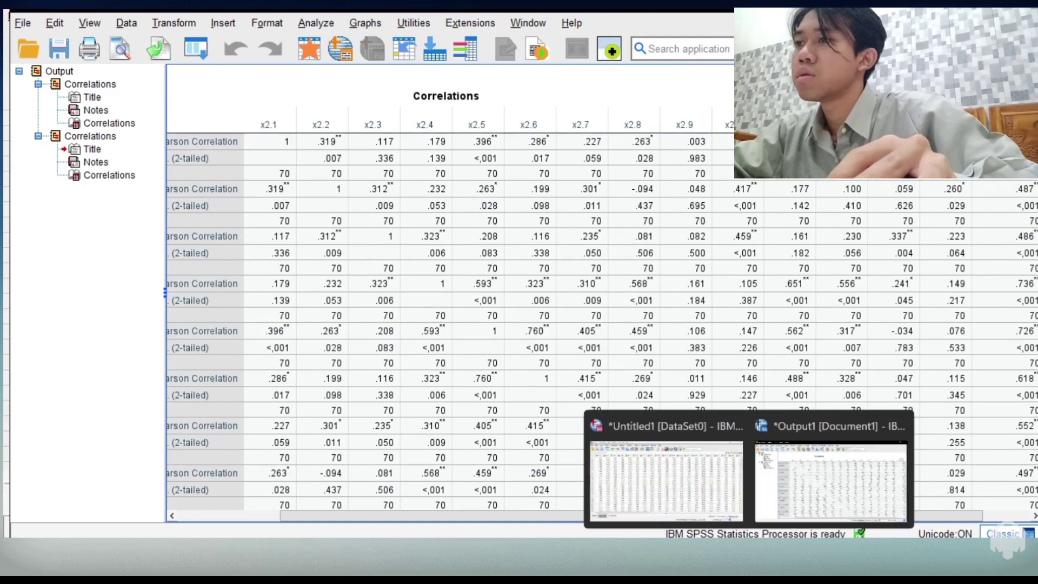
pyautogui.click(666, 478)
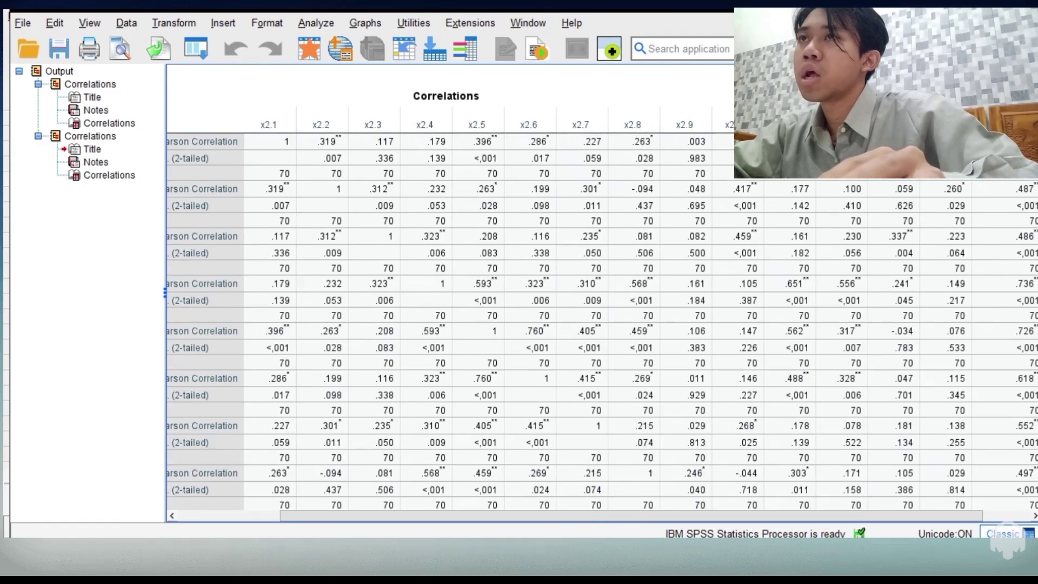
pyautogui.click(219, 17)
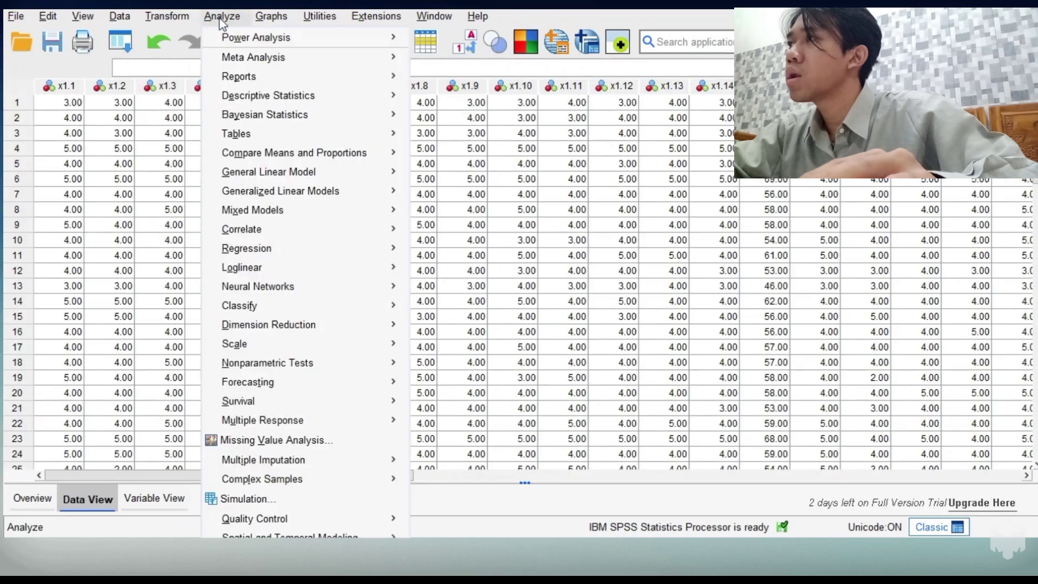
pyautogui.moveTo(286, 234)
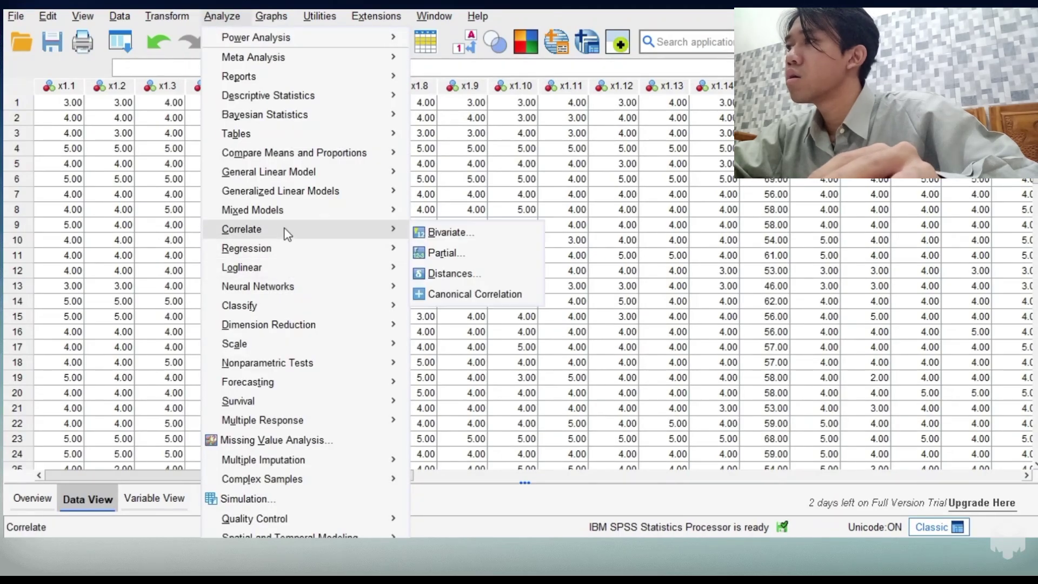
pyautogui.click(436, 236)
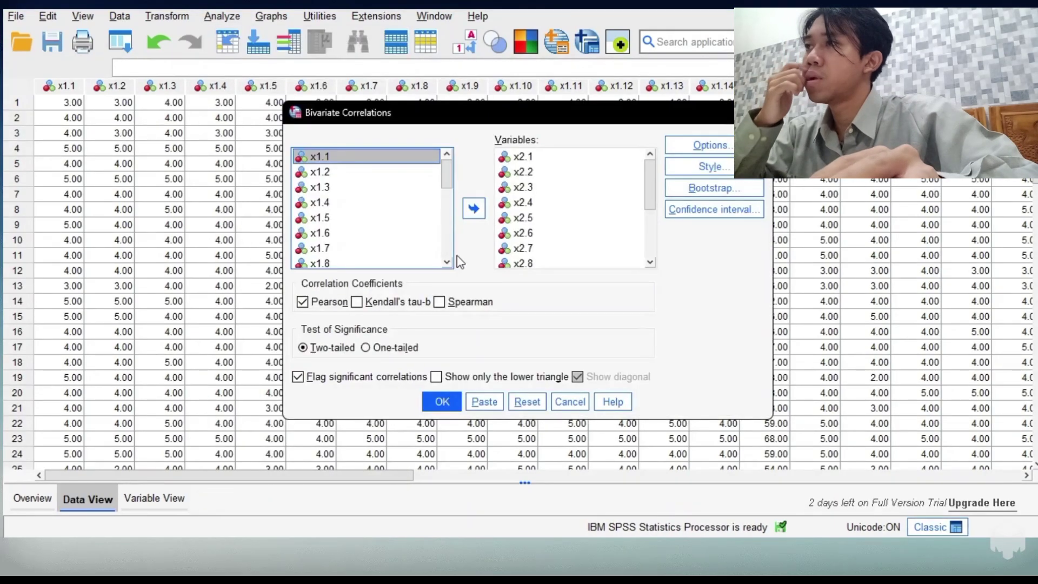
pyautogui.hotkey('alt', 'r')
# - Run a two-tailed Pearson bivariate correlation on y1 to y10 together with y (kinerja karyawan), and view the resulting table
pyautogui.moveTo(451, 169); pyautogui.dragTo(447, 233)
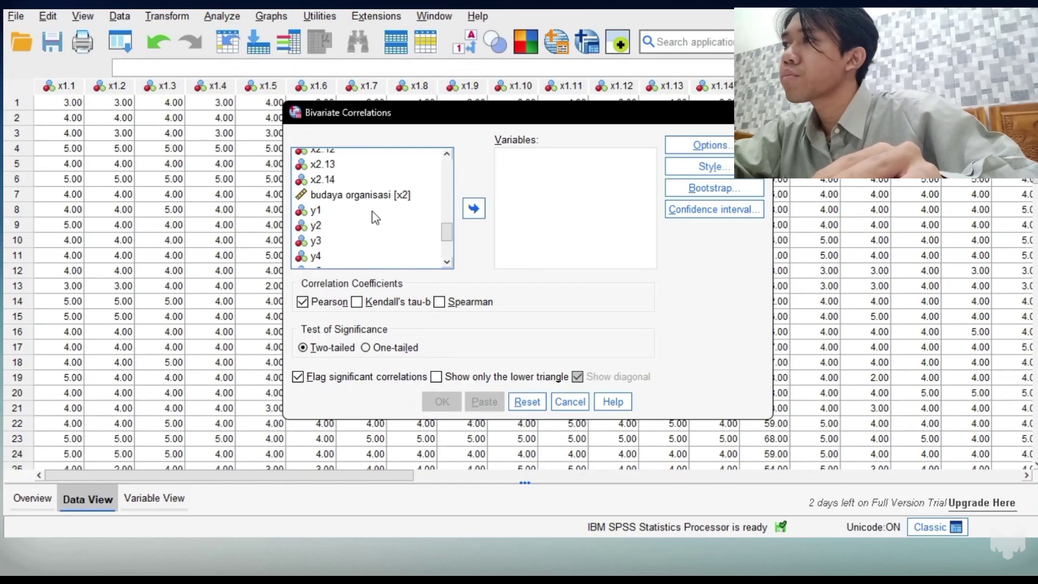
pyautogui.click(374, 214)
pyautogui.hotkey('shift', 'Down')
pyautogui.hotkey('shift', 'Down')
pyautogui.hotkey('shift', 'Down')
pyautogui.hotkey('shift', 'Down')
pyautogui.hotkey('shift', 'Down')
pyautogui.hotkey('shift', 'Down')
pyautogui.hotkey('shift', 'Down')
pyautogui.hotkey('shift', 'Down')
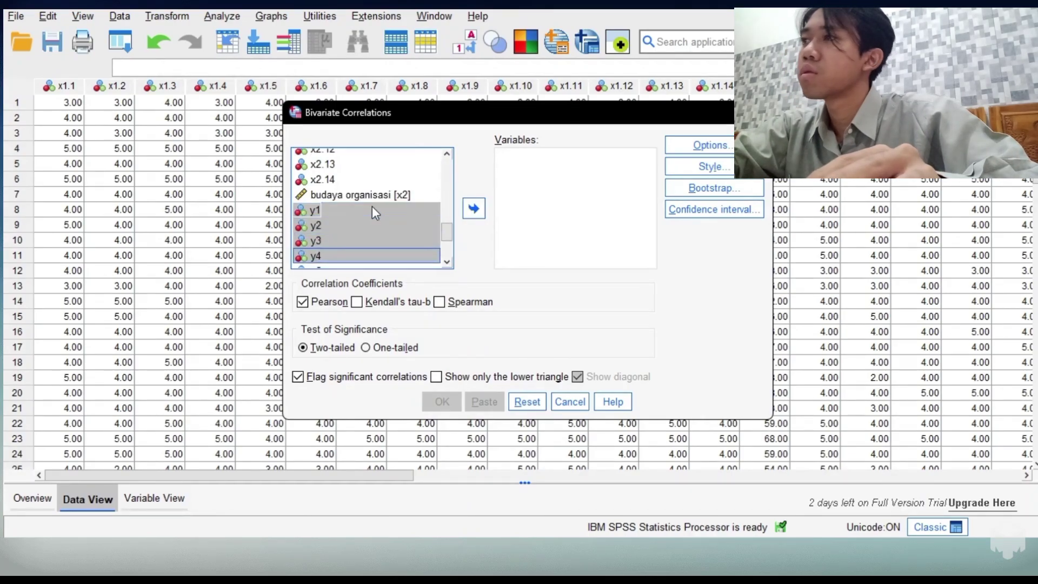
pyautogui.hotkey('shift', 'Down')
pyautogui.hotkey('shift', 'Down')
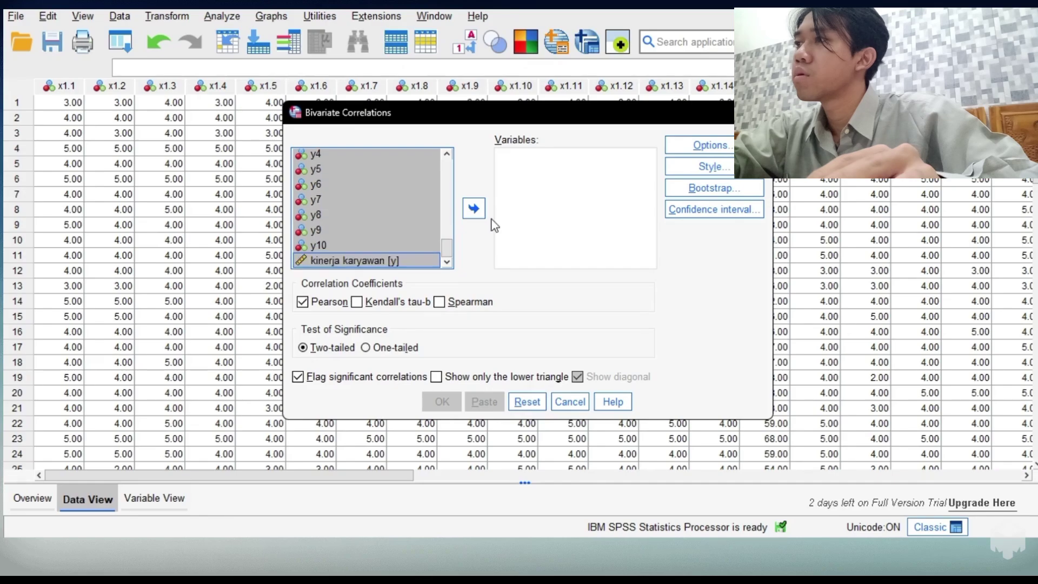
pyautogui.click(474, 210)
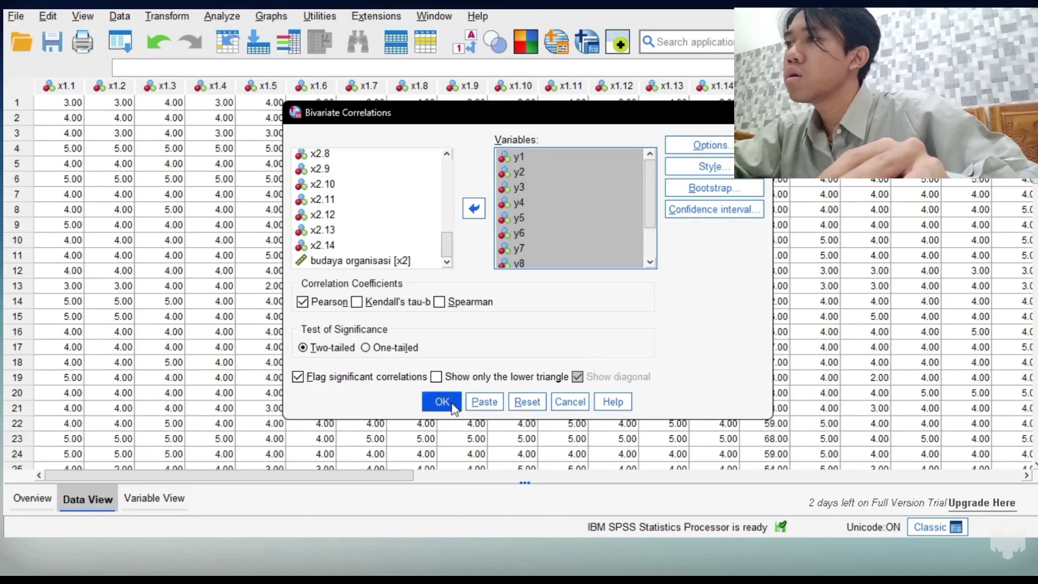
pyautogui.click(442, 402)
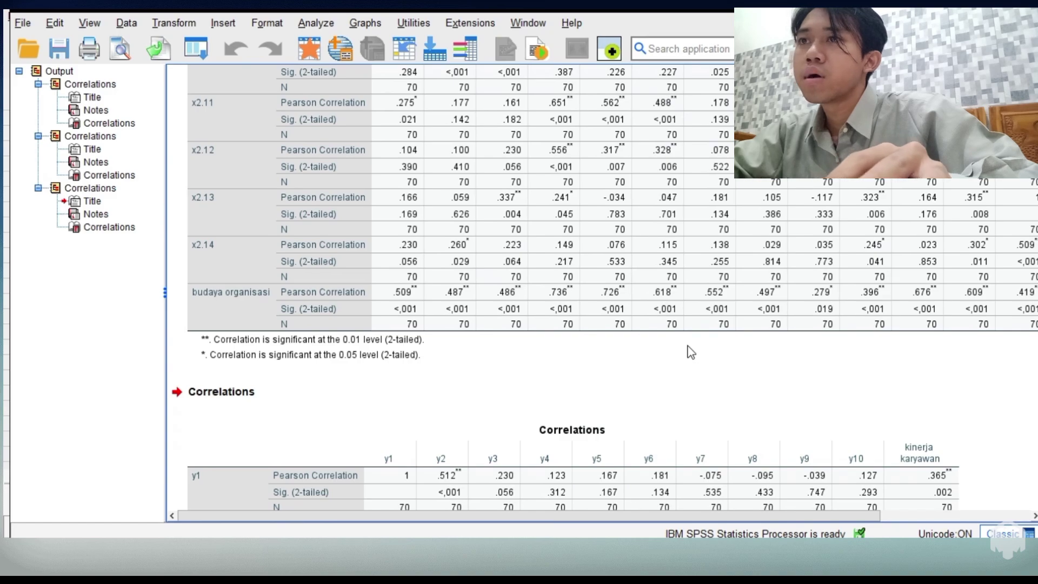
pyautogui.scroll(-10, 690, 352)
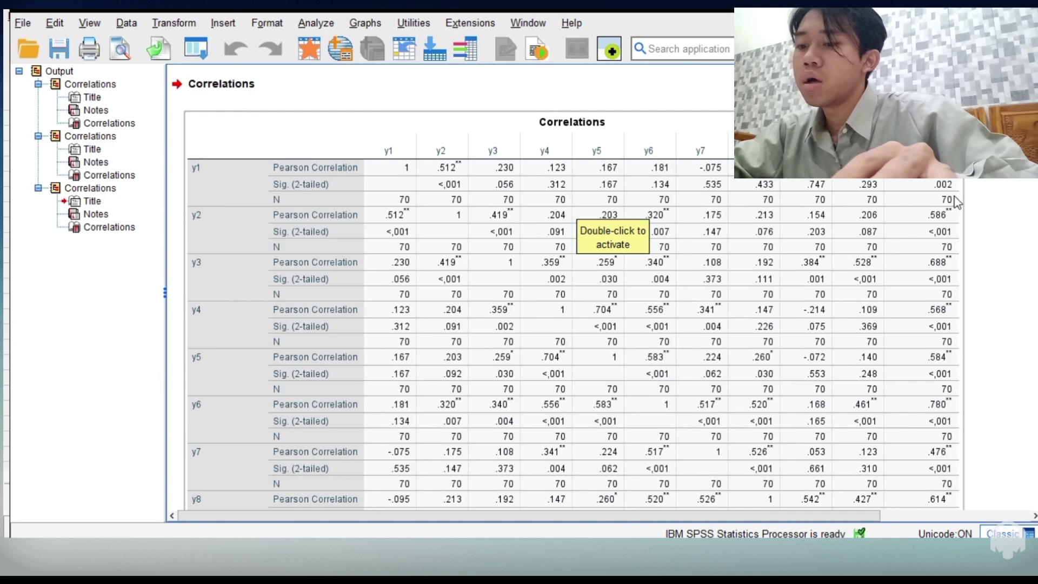
# - Go back to the dataset, open Reliability Analysis and add x1.1 to x1.14 as the items
pyautogui.hotkey('alt', 'Tab')
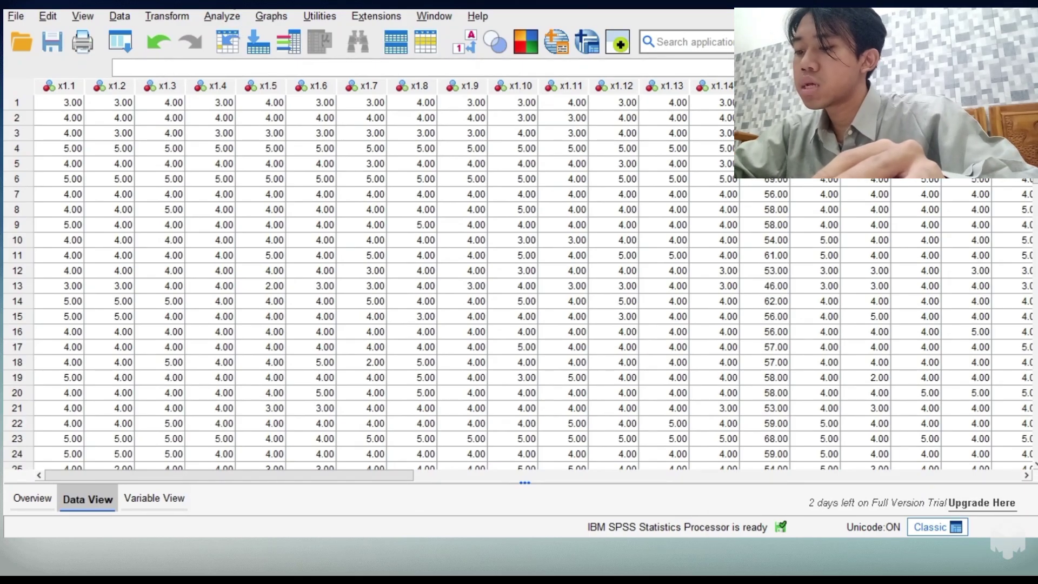
pyautogui.click(218, 20)
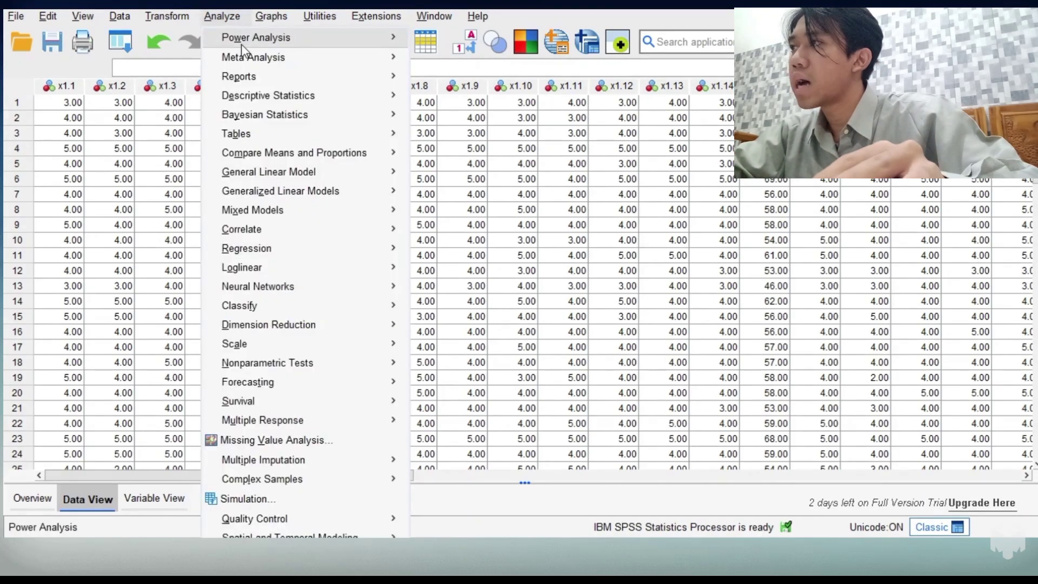
pyautogui.moveTo(274, 346)
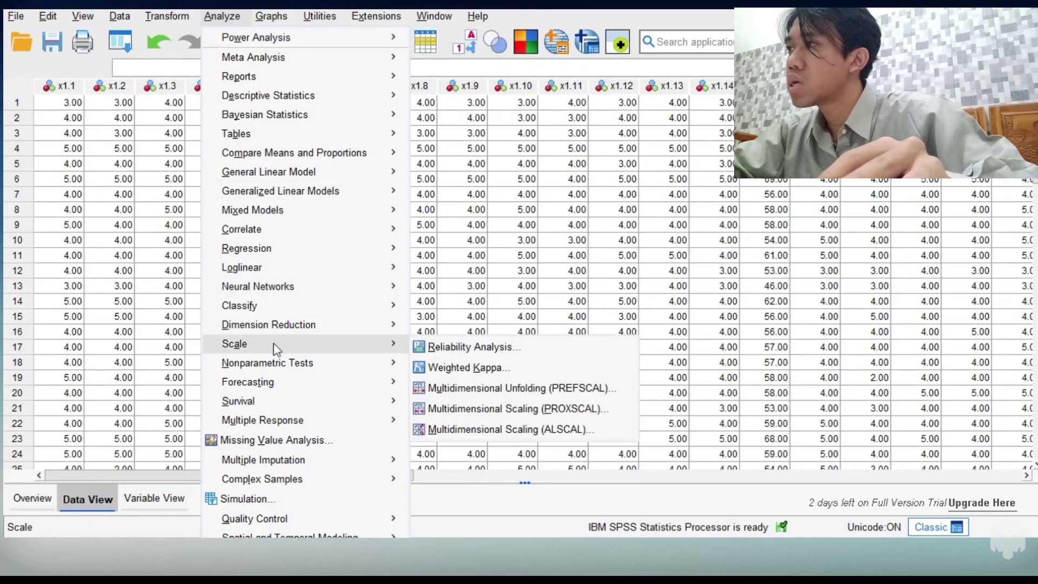
pyautogui.click(428, 348)
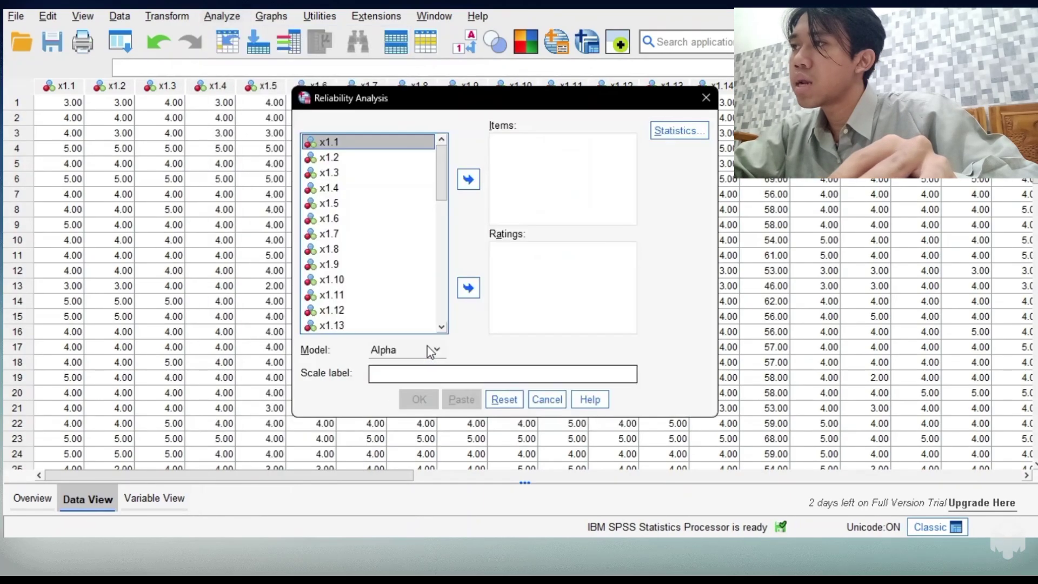
pyautogui.click(383, 150)
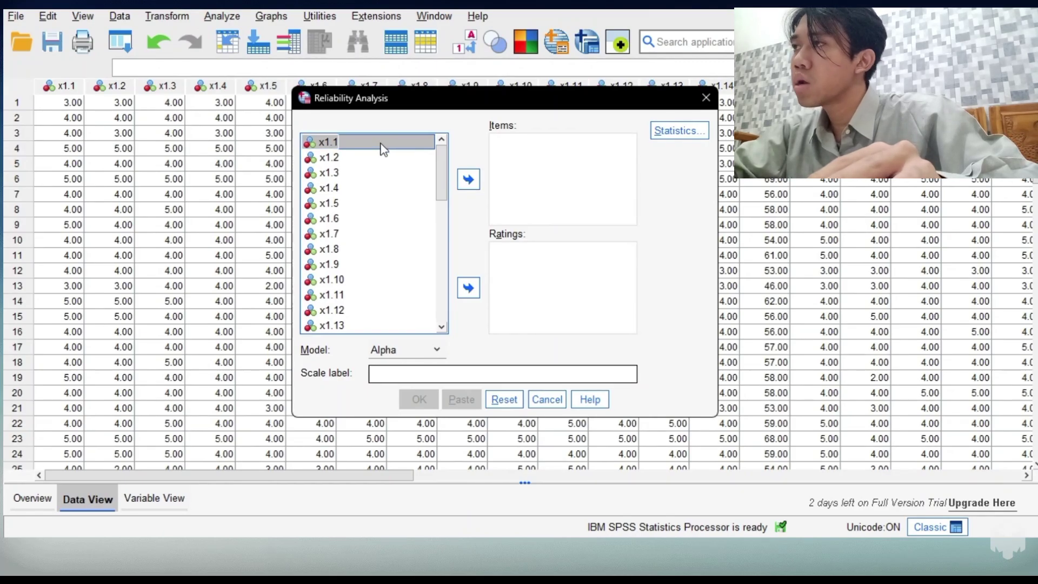
pyautogui.hotkey('shift', 'Down')
pyautogui.hotkey('shift', 'Down')
pyautogui.hotkey('shift', 'Down')
pyautogui.hotkey('shift', 'Down')
pyautogui.hotkey('shift', 'Down')
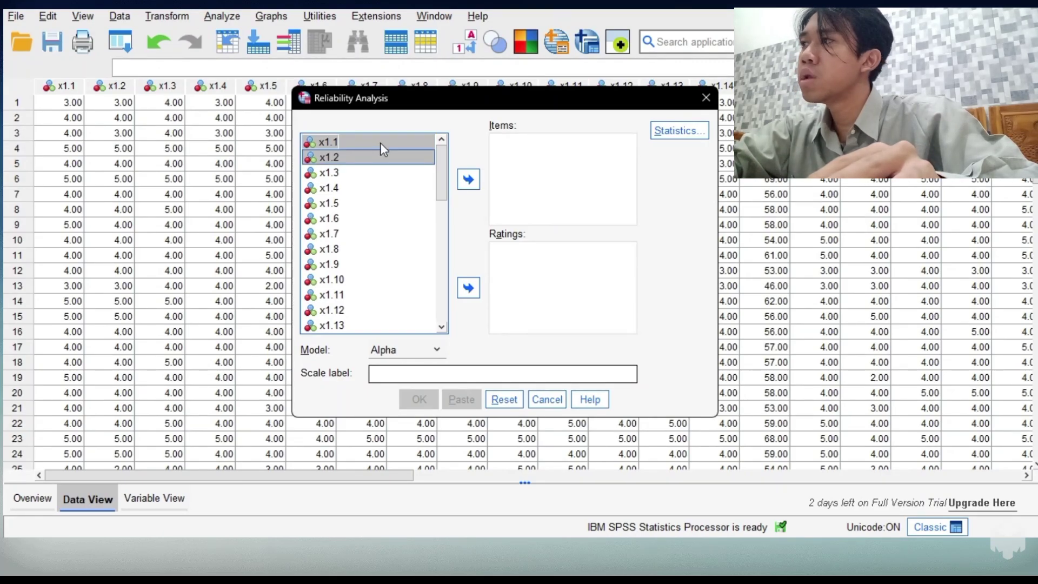
pyautogui.hotkey('shift', 'Down')
pyautogui.hotkey('shift', 'Down')
pyautogui.hotkey('shift', 'Down')
pyautogui.hotkey('shift', 'Down')
pyautogui.hotkey('shift', 'Down')
pyautogui.hotkey('shift', 'Down')
pyautogui.hotkey('shift', 'Down')
pyautogui.hotkey('shift', 'Down')
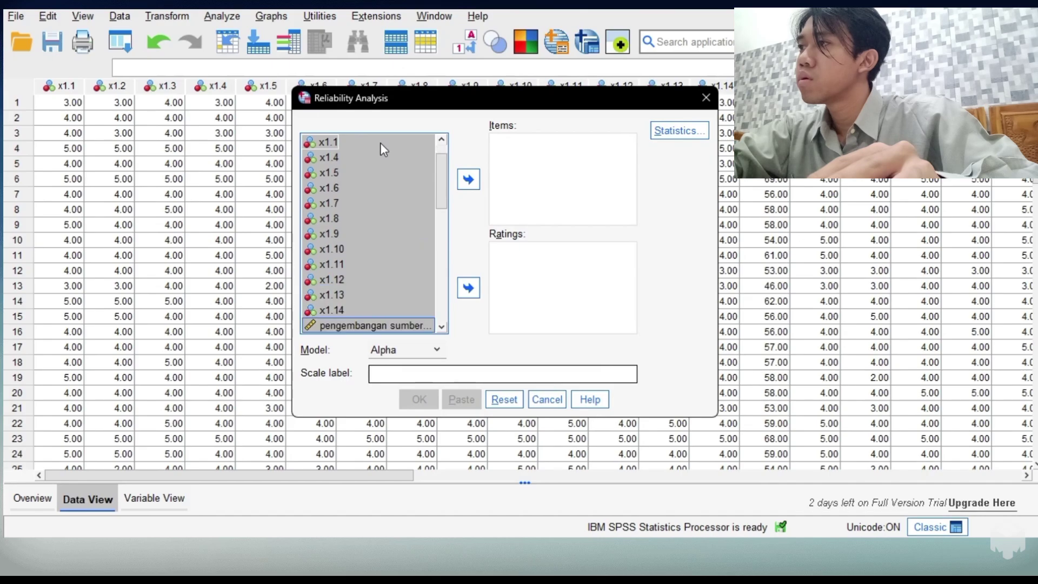
pyautogui.click(469, 181)
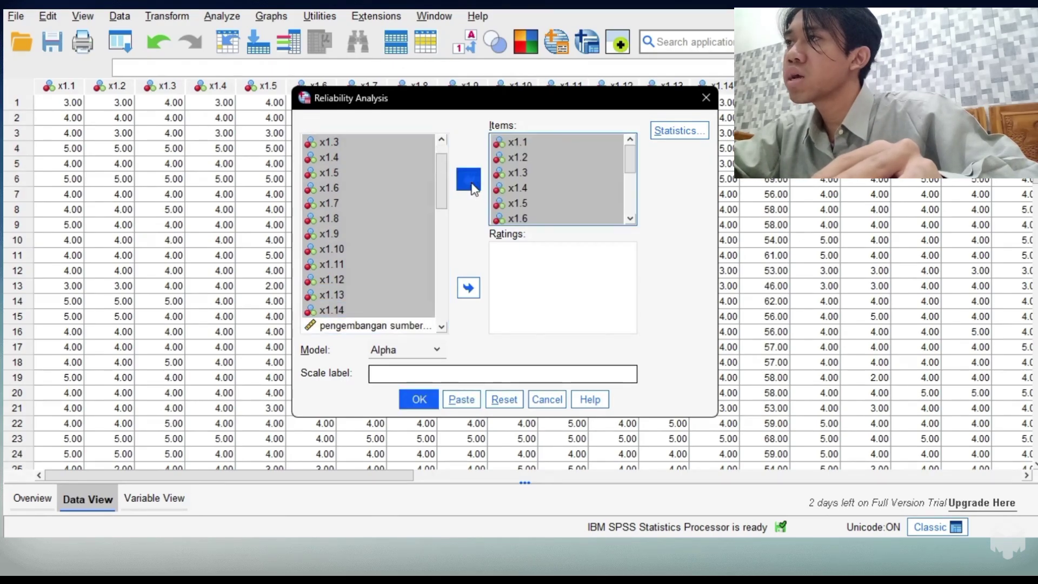
# - Label the scale "pengembangan sumber daya manusia", run the Alpha reliability analysis on the x1 items and view its Reliability Statistics table
pyautogui.click(430, 373)
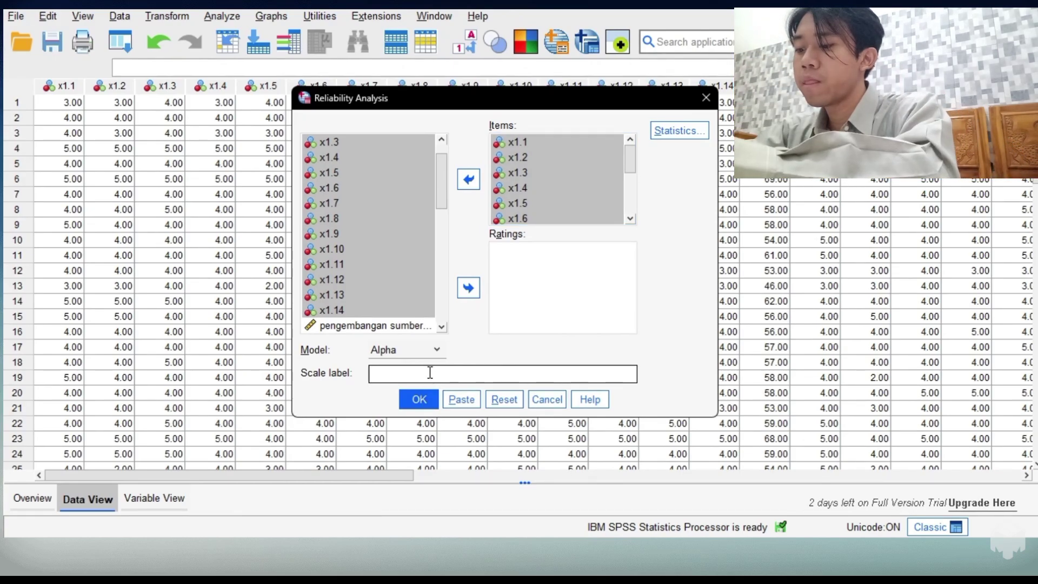
pyautogui.write('penge')
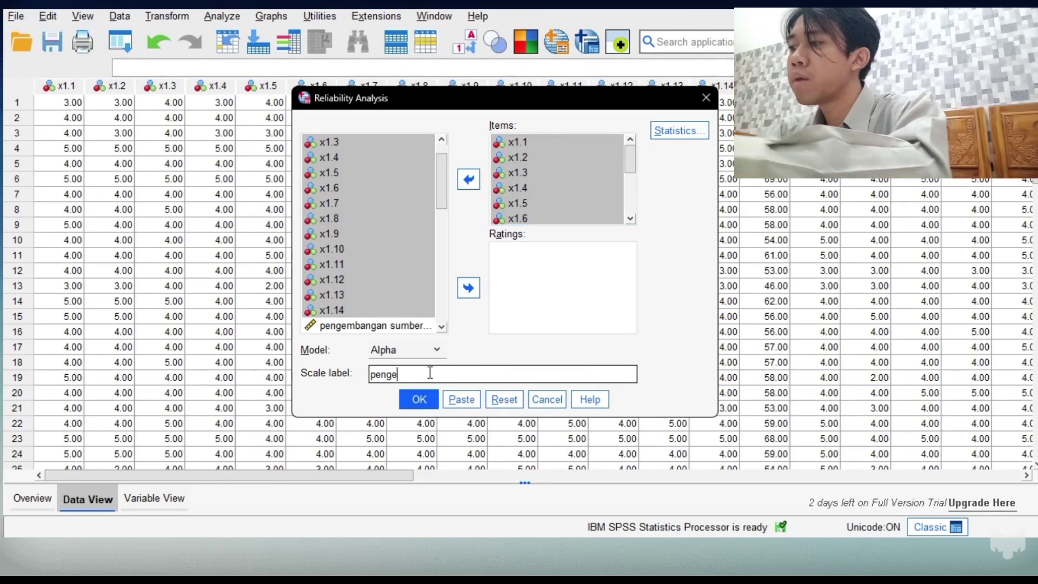
pyautogui.write('mbangan sum')
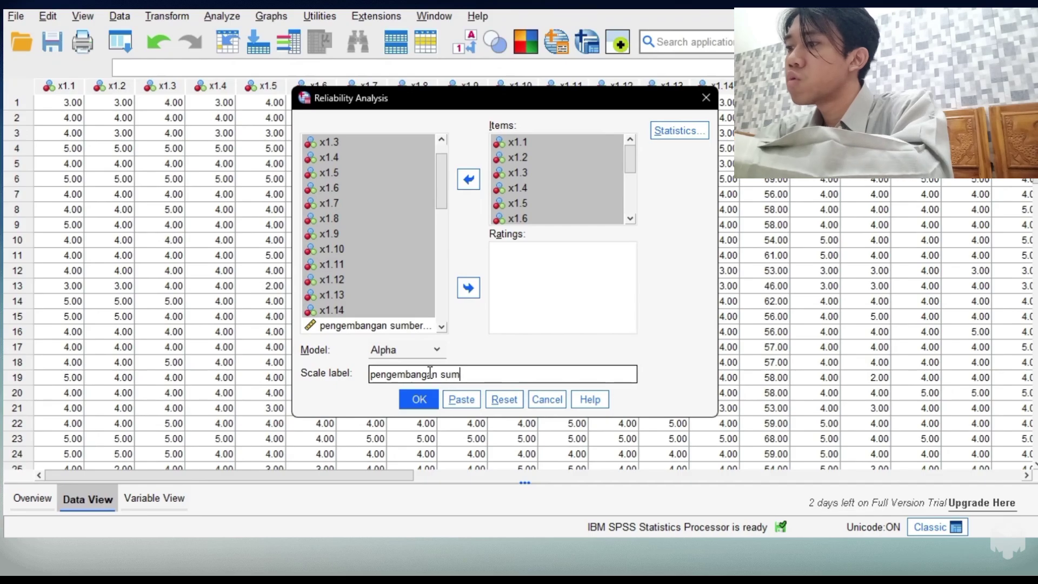
pyautogui.write('ber daya manusia')
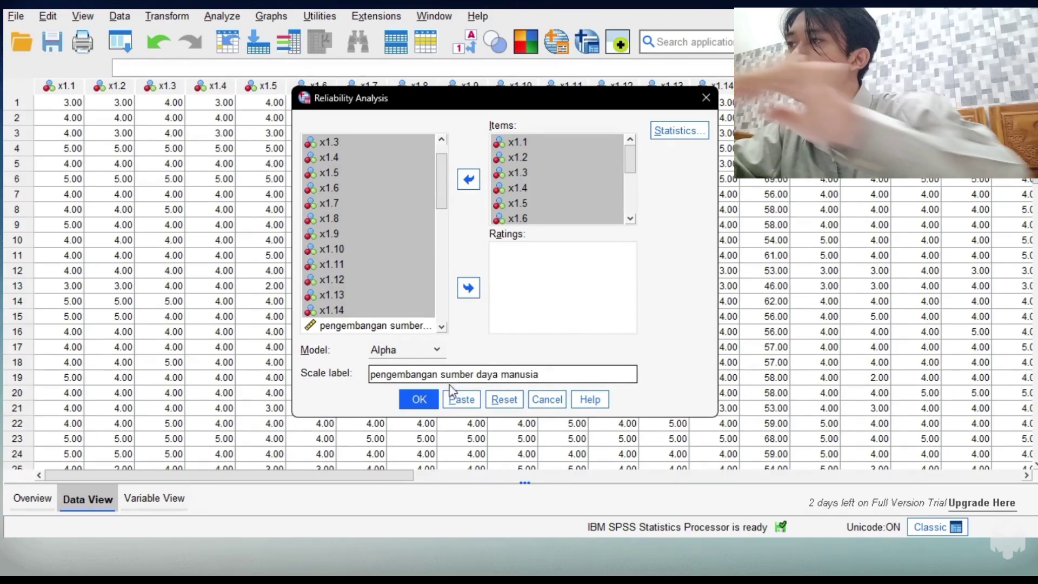
pyautogui.click(419, 399)
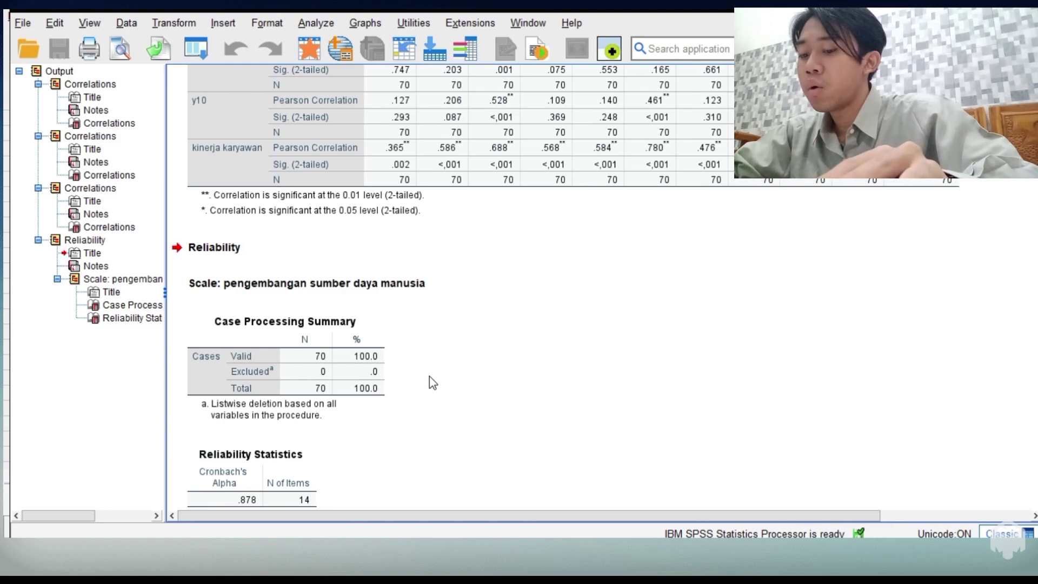
pyautogui.click(361, 413)
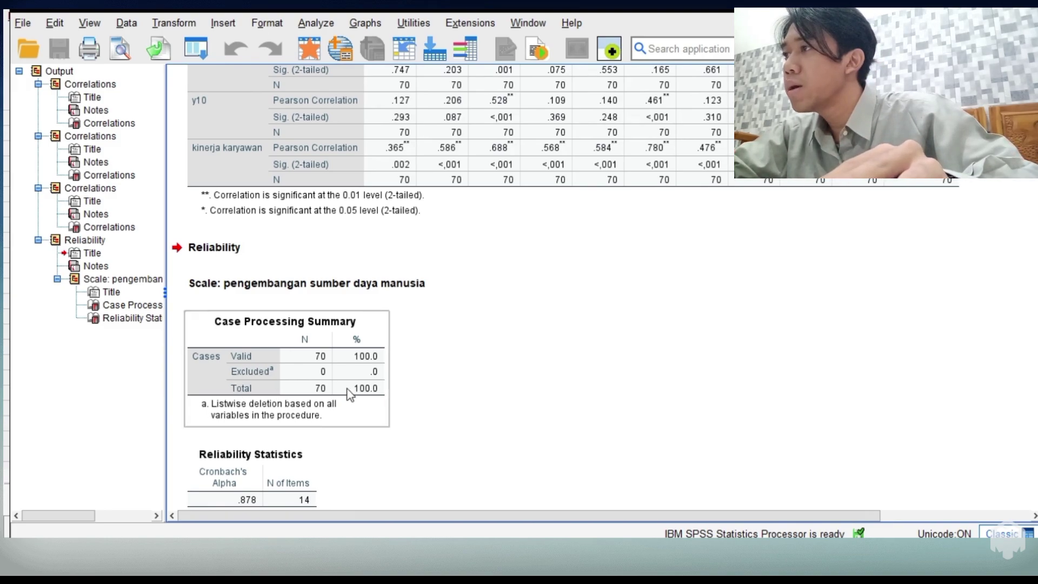
pyautogui.click(432, 368)
pyautogui.scroll(-1, 431, 368)
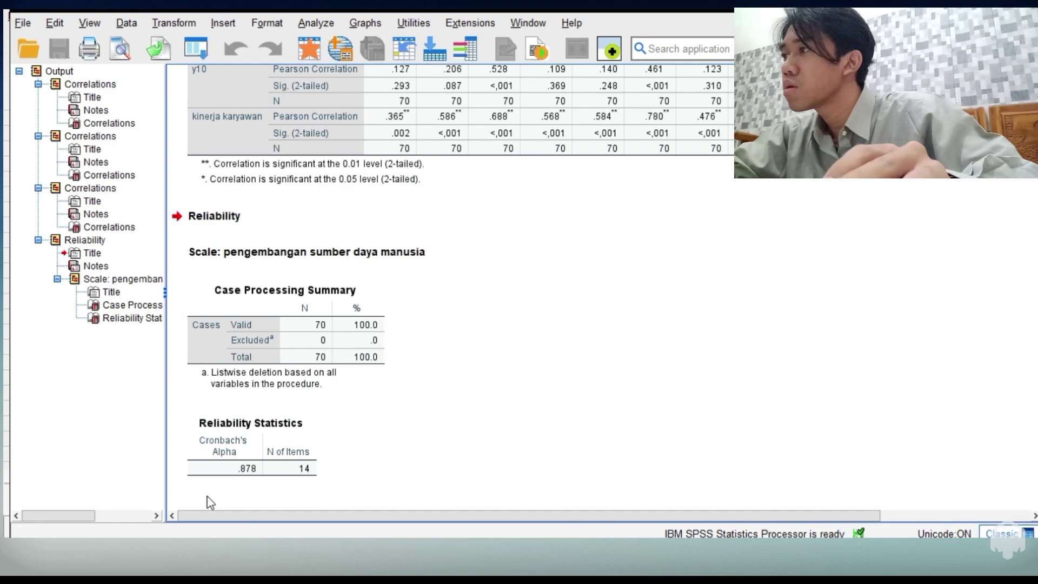
pyautogui.click(243, 474)
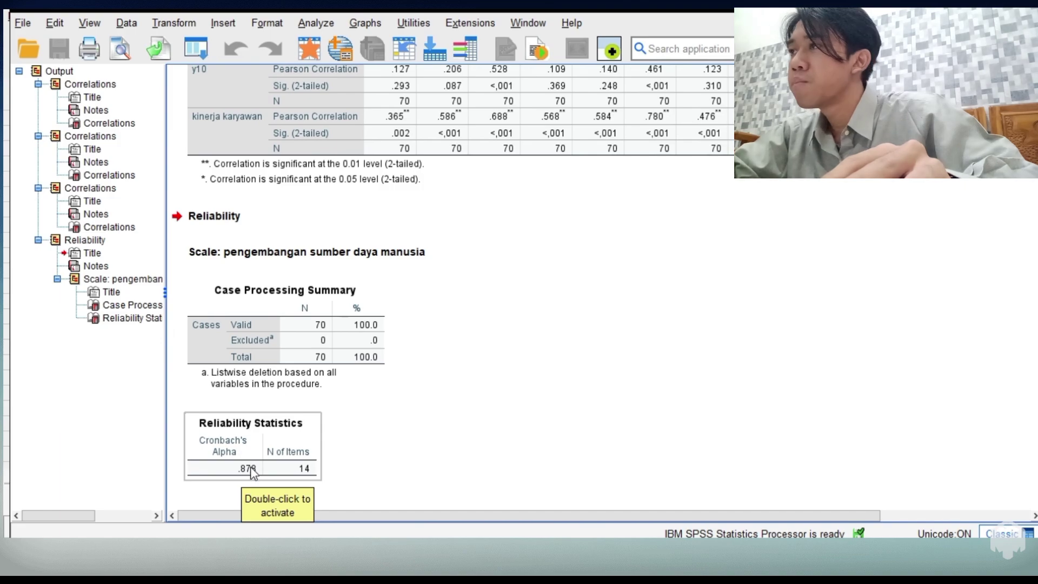
# - Return to the dataset, reopen Reliability Analysis and reset it to clear the x1 items and scale label
pyautogui.hotkey('alt', 'Tab')
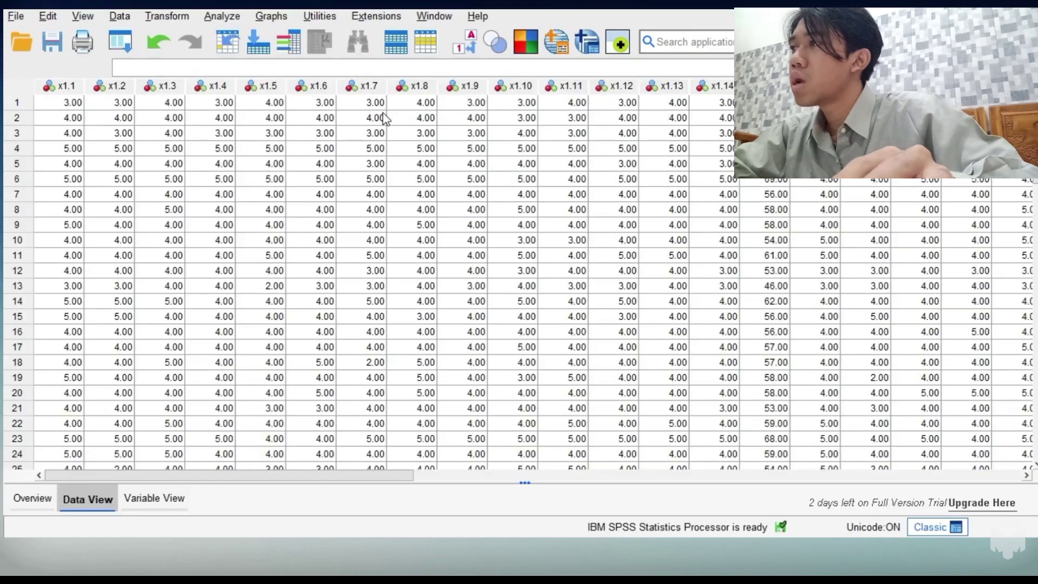
pyautogui.click(222, 16)
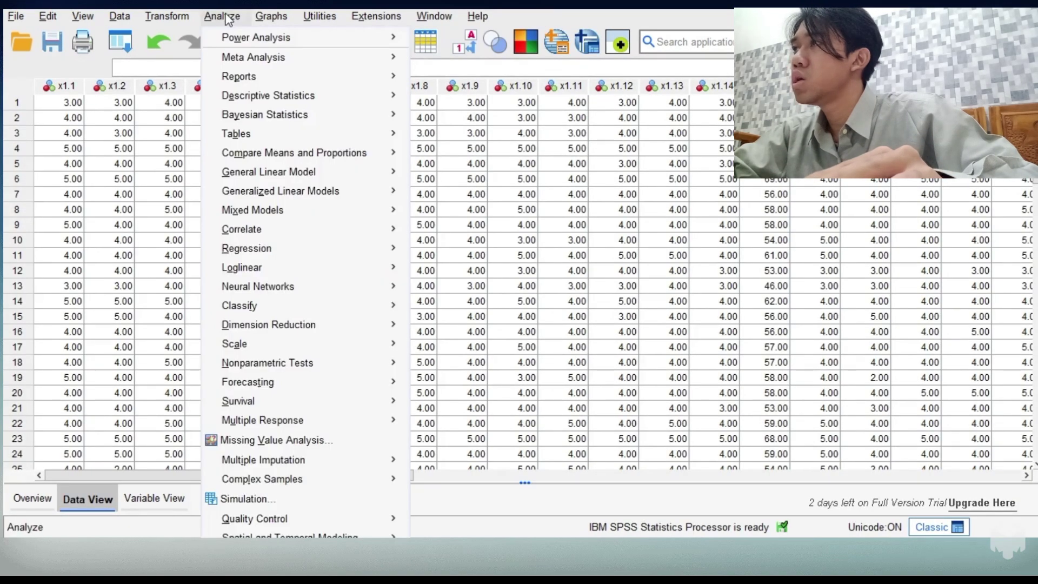
pyautogui.moveTo(243, 346)
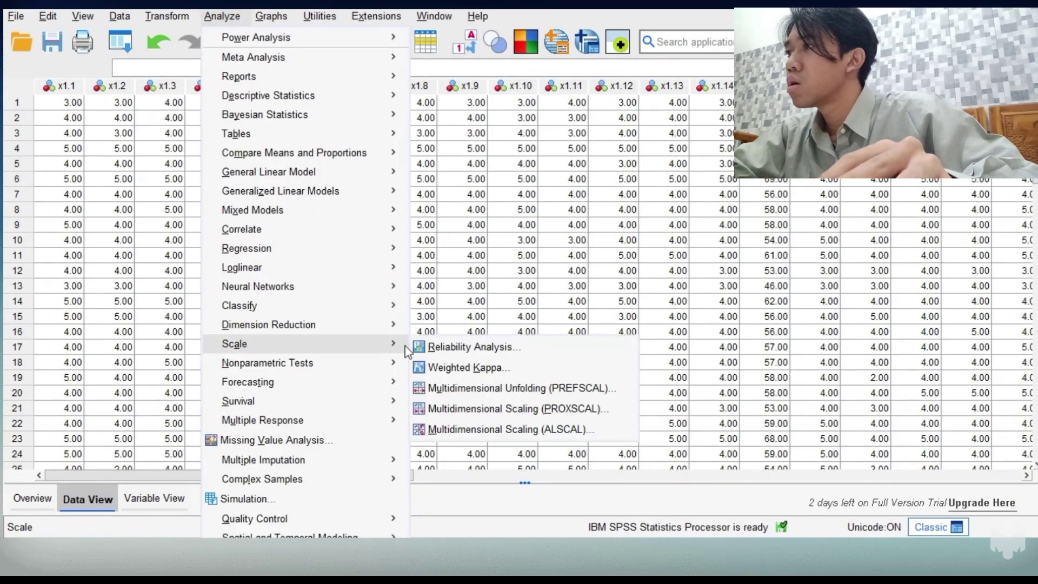
pyautogui.click(471, 350)
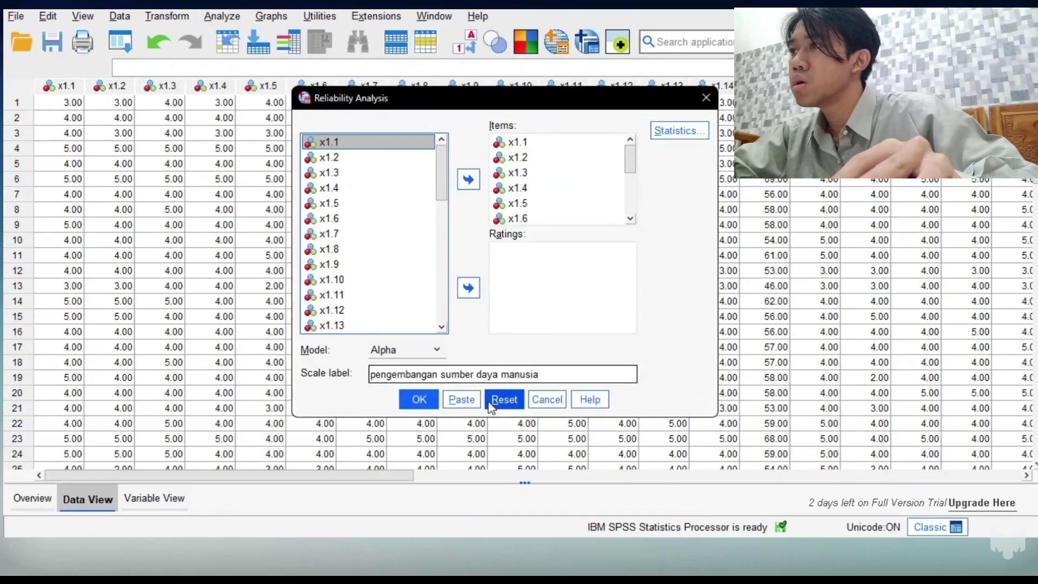
pyautogui.click(497, 402)
# - Add x2.1 to x2.14 as the reliability items, leaving out the budaya organisasi total
pyautogui.scroll(-3, 383, 219)
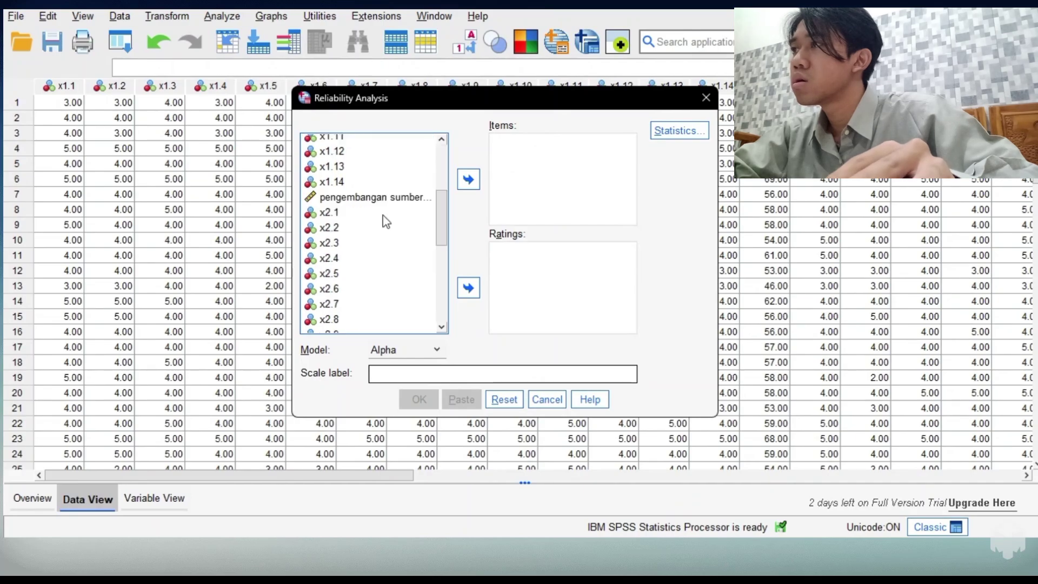
pyautogui.click(385, 213)
pyautogui.hotkey('shift', 'Down')
pyautogui.hotkey('shift', 'Down')
pyautogui.hotkey('shift', 'Down')
pyautogui.hotkey('shift', 'Down')
pyautogui.hotkey('shift', 'Down')
pyautogui.hotkey('shift', 'Down')
pyautogui.hotkey('shift', 'Down')
pyautogui.hotkey('shift', 'Down')
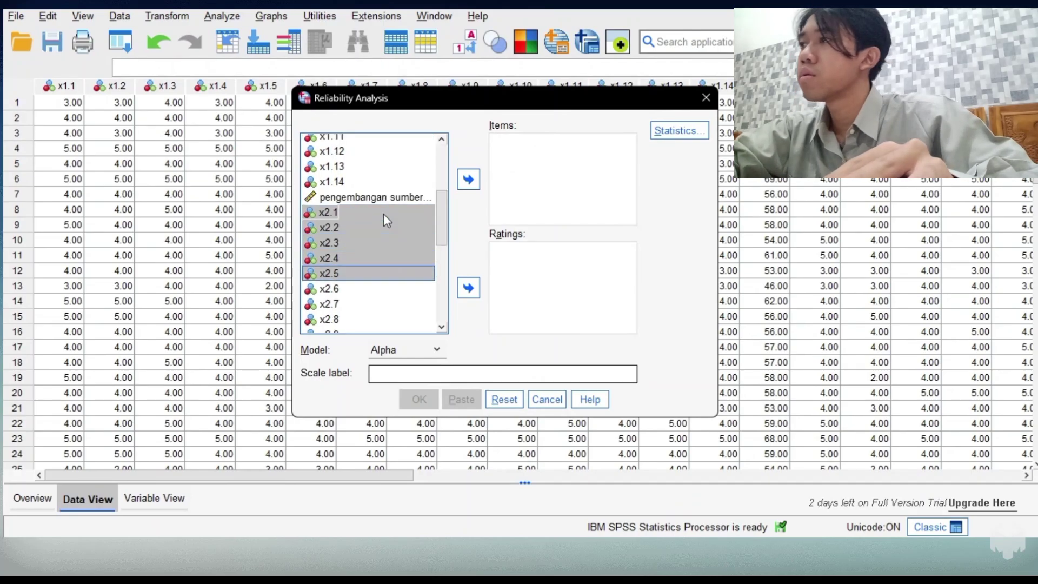
pyautogui.hotkey('shift', 'Down')
pyautogui.hotkey('shift', 'Down')
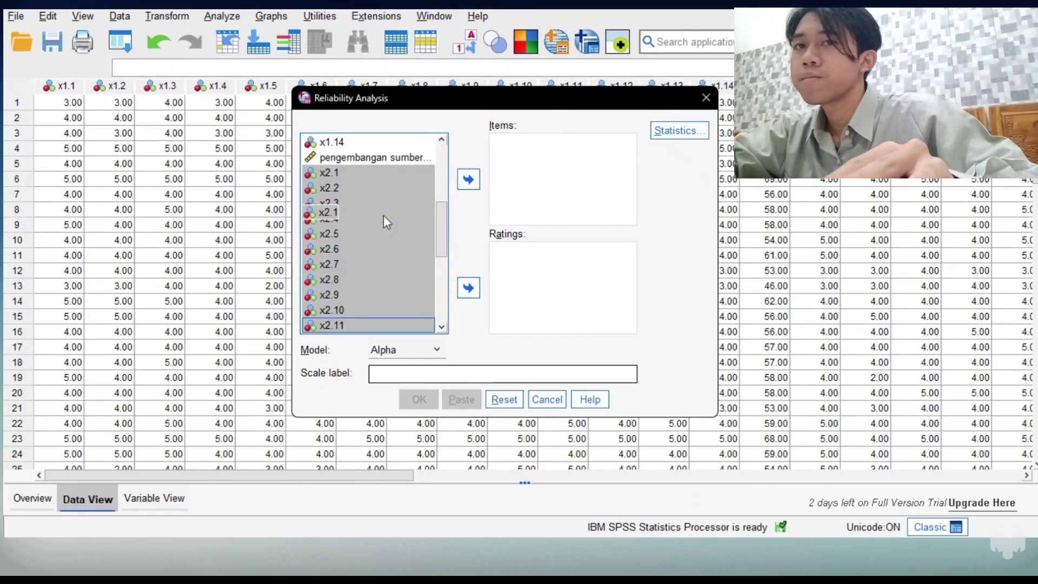
pyautogui.hotkey('shift', 'Down')
pyautogui.hotkey('shift', 'Down')
pyautogui.hotkey('shift', 'Down')
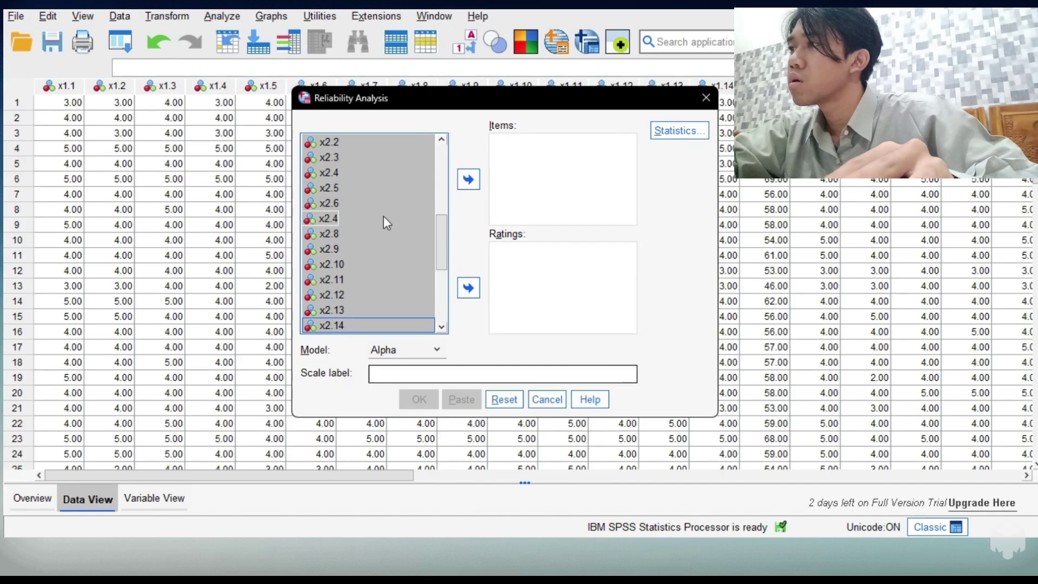
pyautogui.hotkey('shift', 'Down')
pyautogui.hotkey('shift', 'Up')
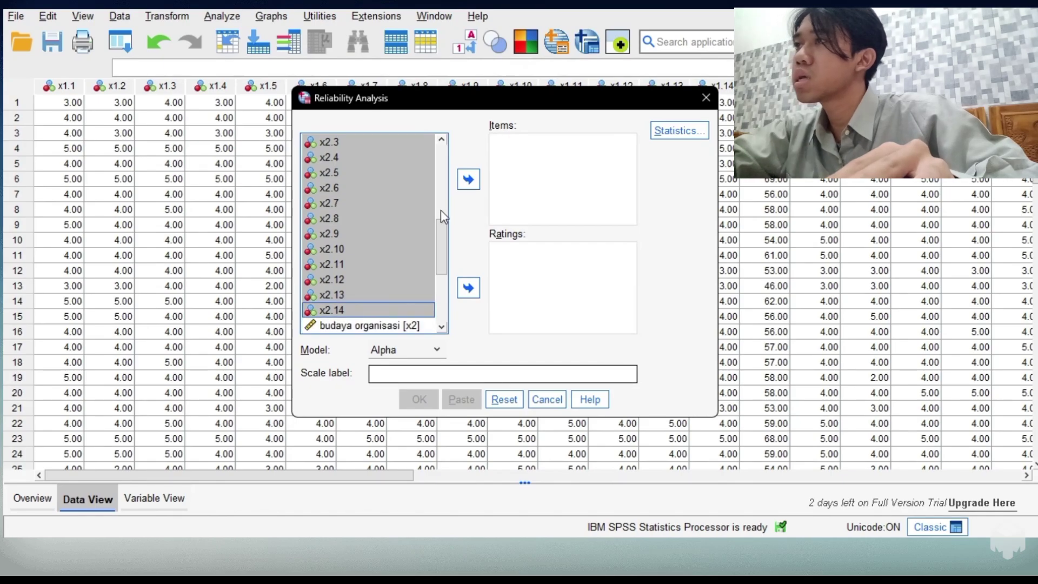
pyautogui.click(468, 179)
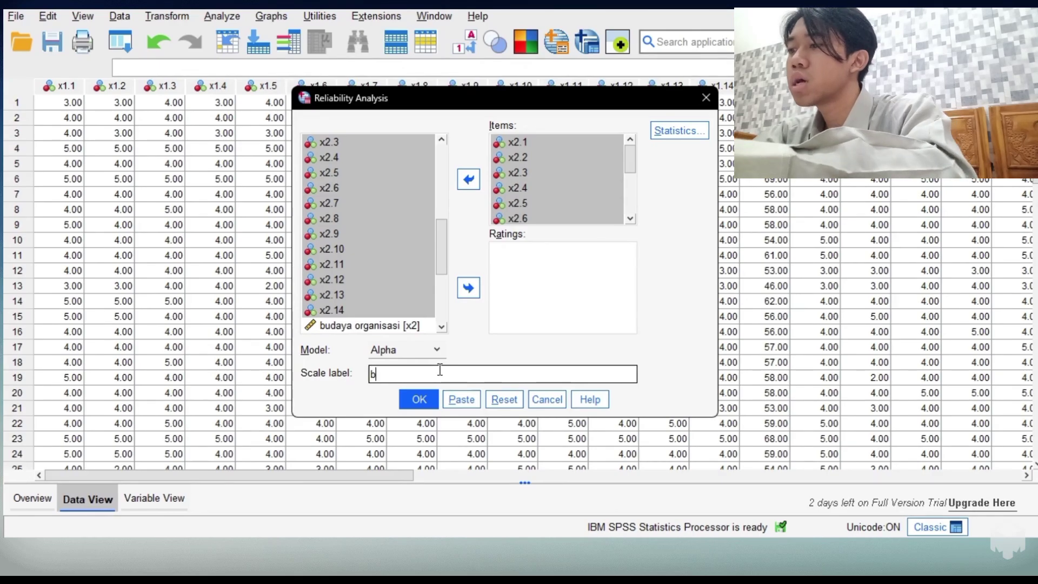
# - Label the scale "budaya organisasi", run the Alpha reliability analysis on the x2 items and view its Reliability Statistics table
pyautogui.write('udaya organisasi')
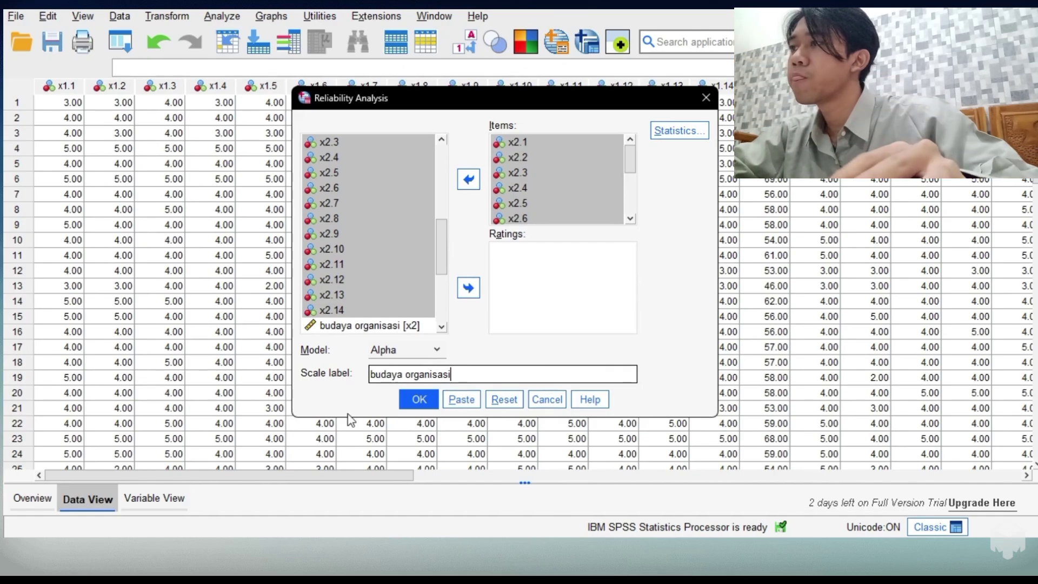
pyautogui.click(415, 408)
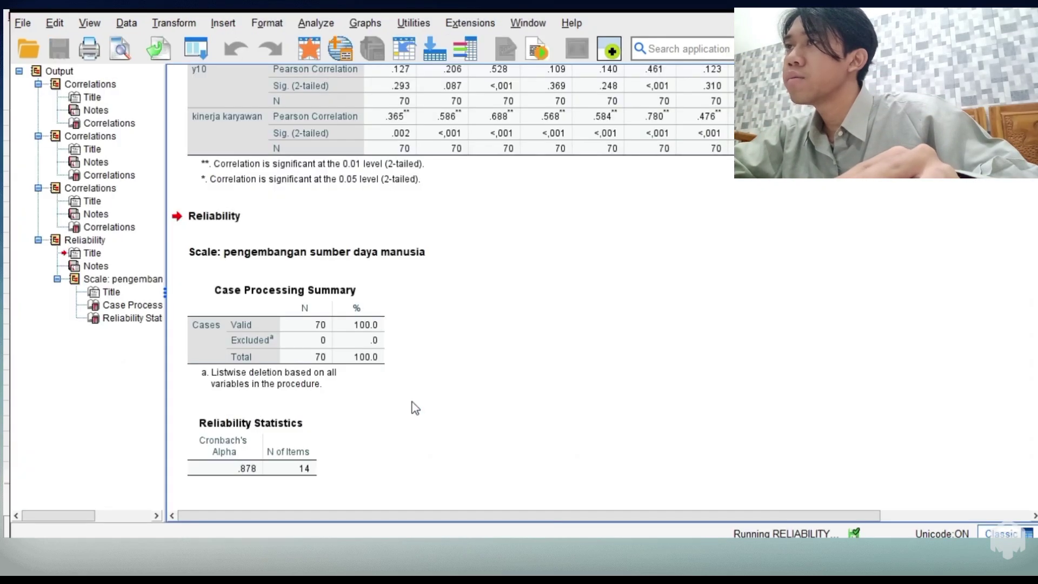
pyautogui.scroll(-1, 816, 362)
pyautogui.scroll(5, 530, 368)
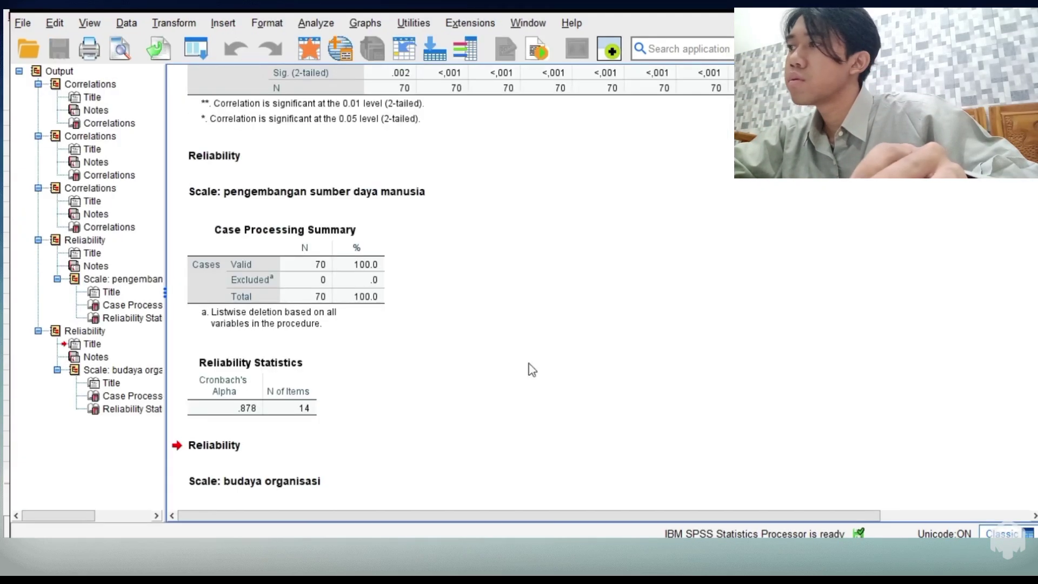
pyautogui.scroll(-5, 486, 376)
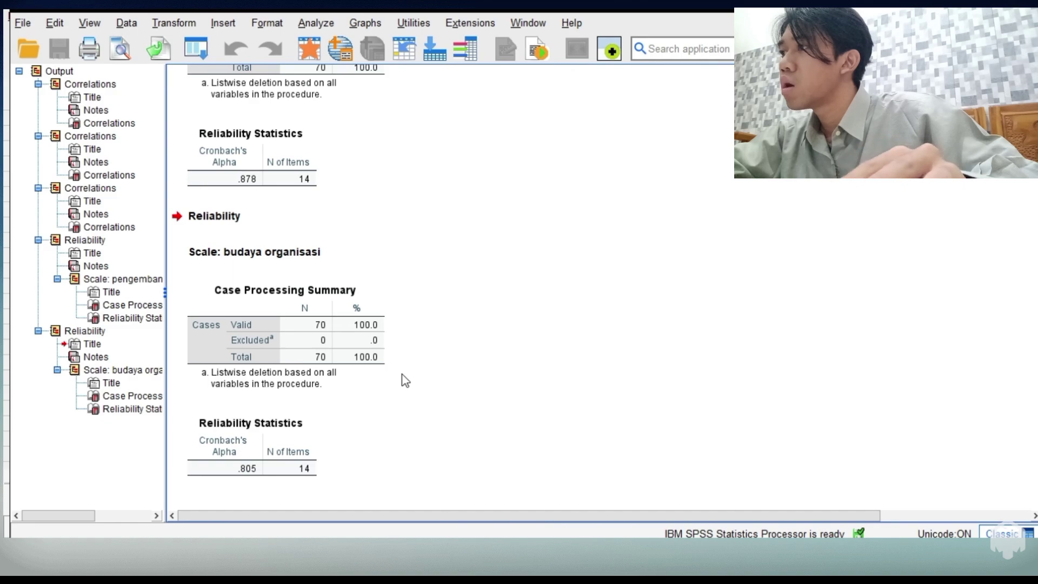
pyautogui.click(280, 469)
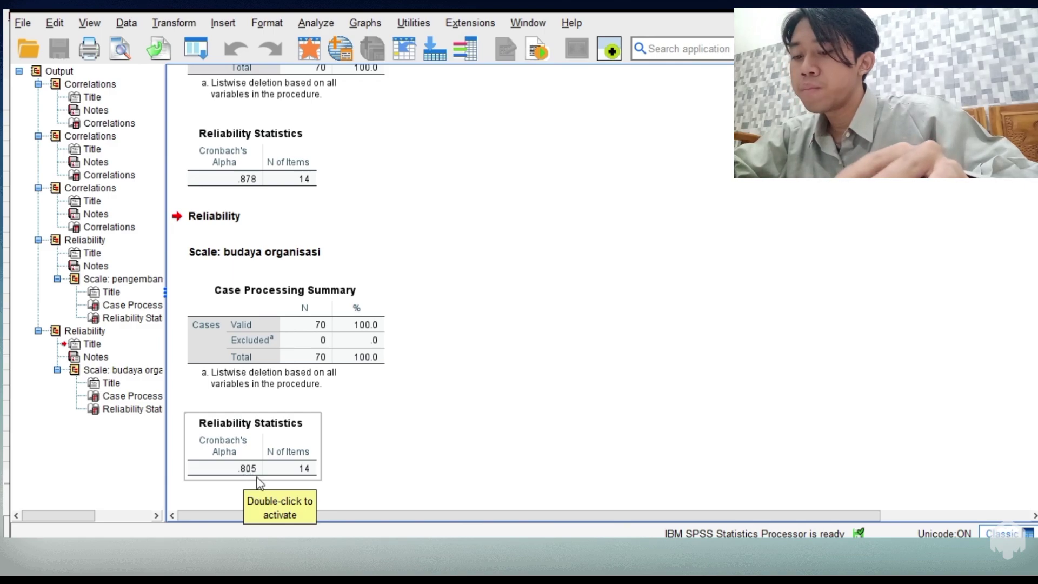
pyautogui.click(246, 503)
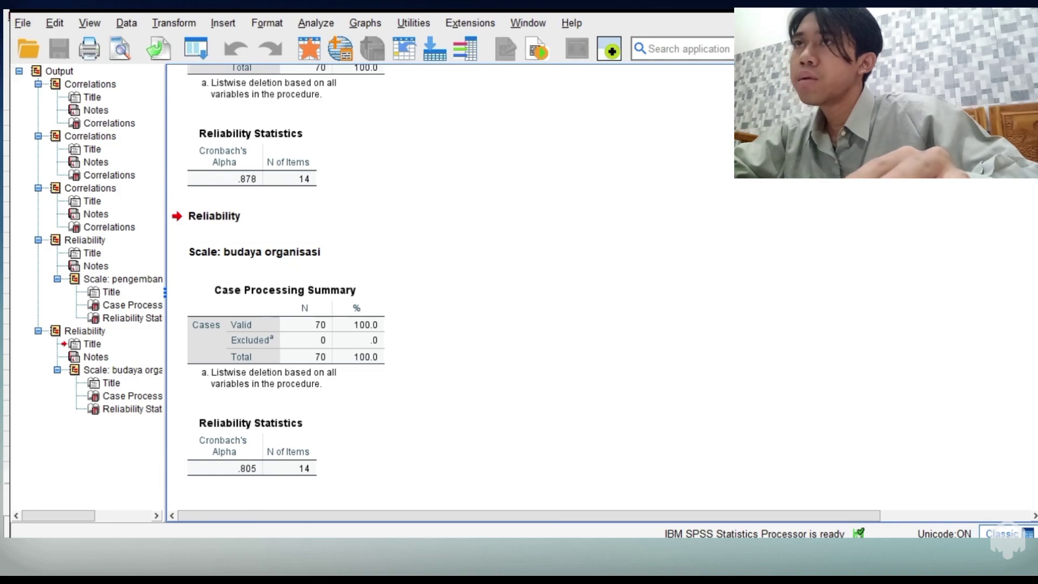
# - Return to the dataset, reopen Reliability Analysis and reset it to clear the x2 items and scale label
pyautogui.hotkey('alt', 'Tab')
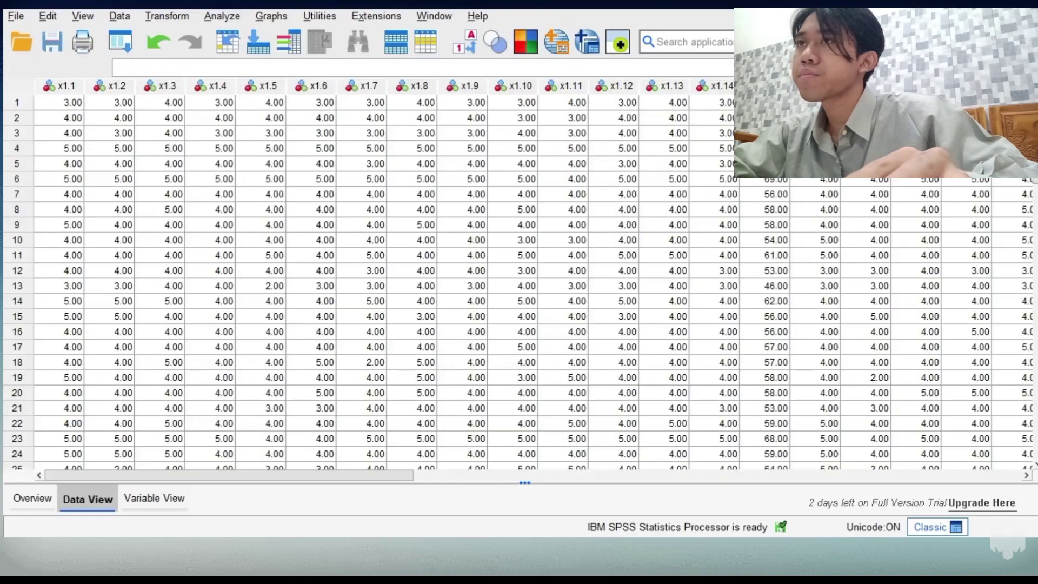
pyautogui.click(219, 16)
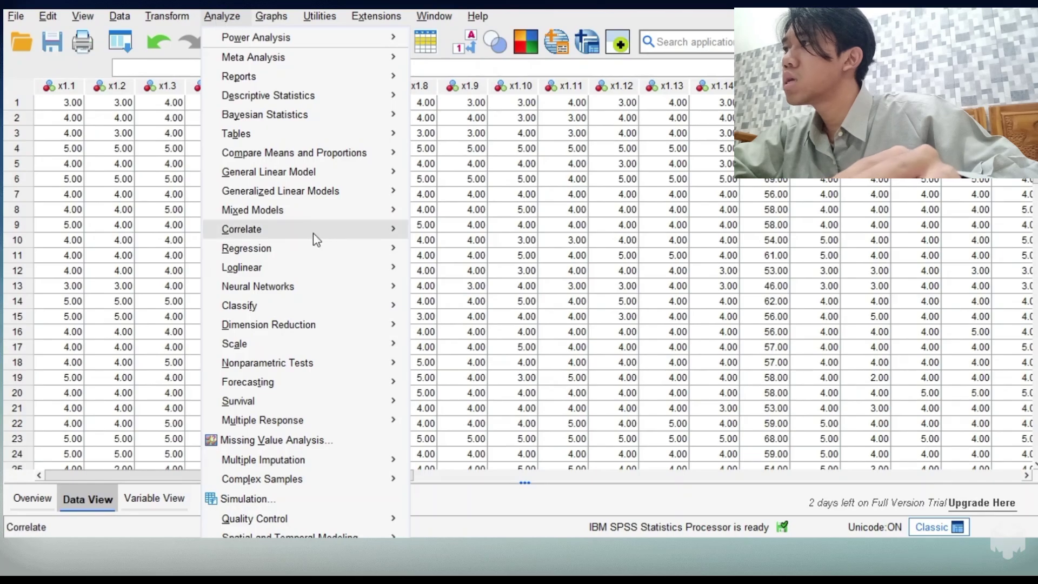
pyautogui.moveTo(297, 345)
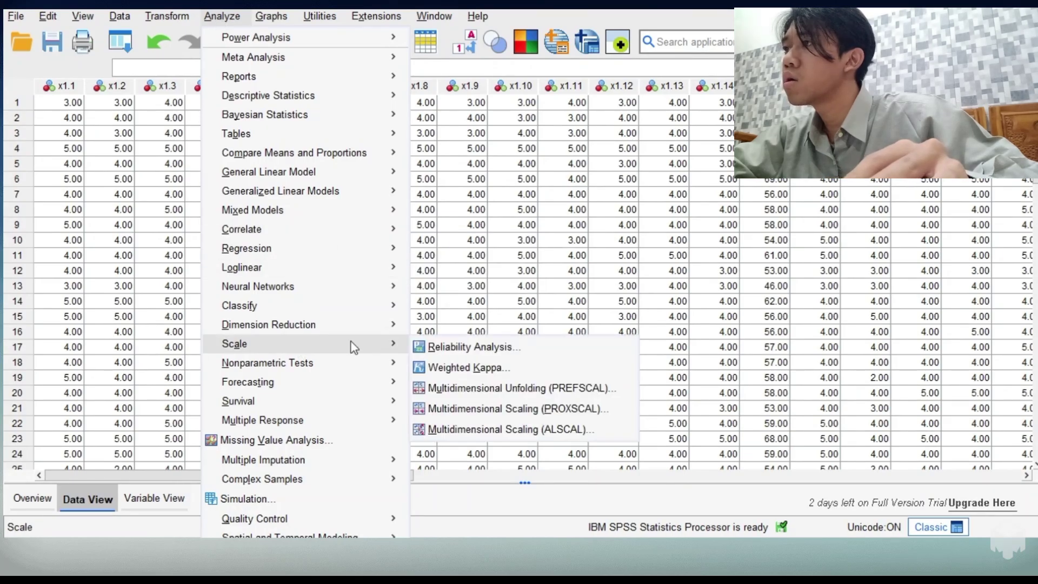
pyautogui.click(426, 347)
pyautogui.click(503, 400)
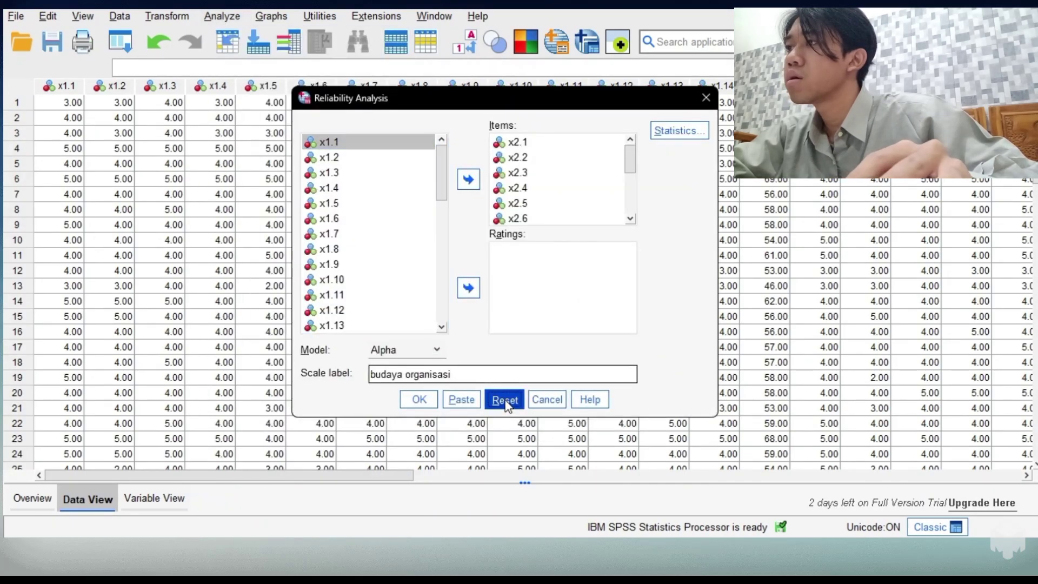
# - Add y1 to y10 as the reliability items, leaving out the kinerja karyawan total
pyautogui.moveTo(436, 183); pyautogui.dragTo(439, 282)
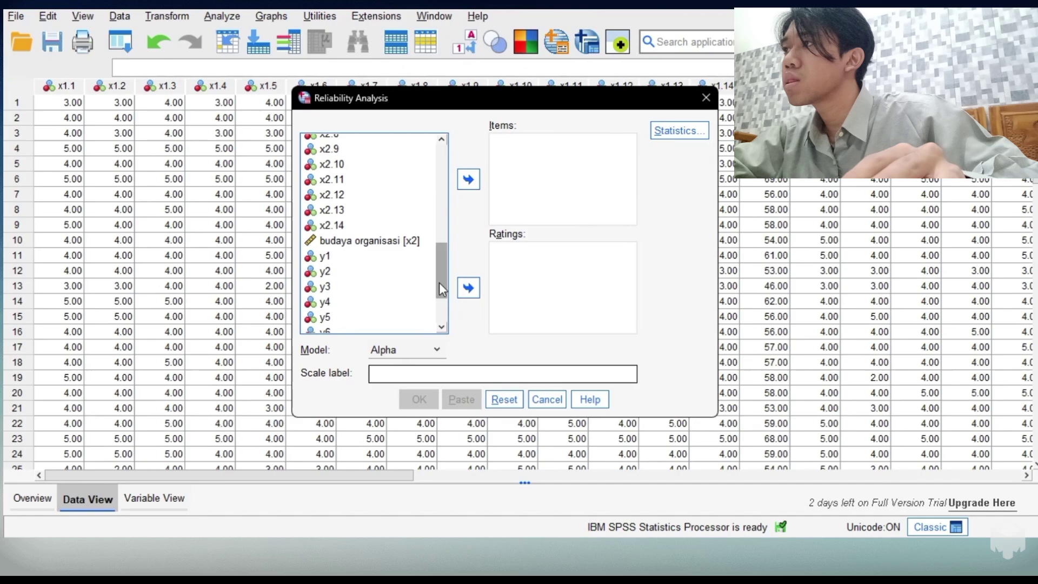
pyautogui.click(348, 254)
pyautogui.hotkey('shift', 'Down')
pyautogui.hotkey('shift', 'Down')
pyautogui.hotkey('shift', 'Down')
pyautogui.hotkey('shift', 'Down')
pyautogui.hotkey('shift', 'Down')
pyautogui.hotkey('shift', 'Down')
pyautogui.hotkey('shift', 'Down')
pyautogui.hotkey('shift', 'Down')
pyautogui.hotkey('shift', 'Down')
pyautogui.hotkey('shift', 'Down')
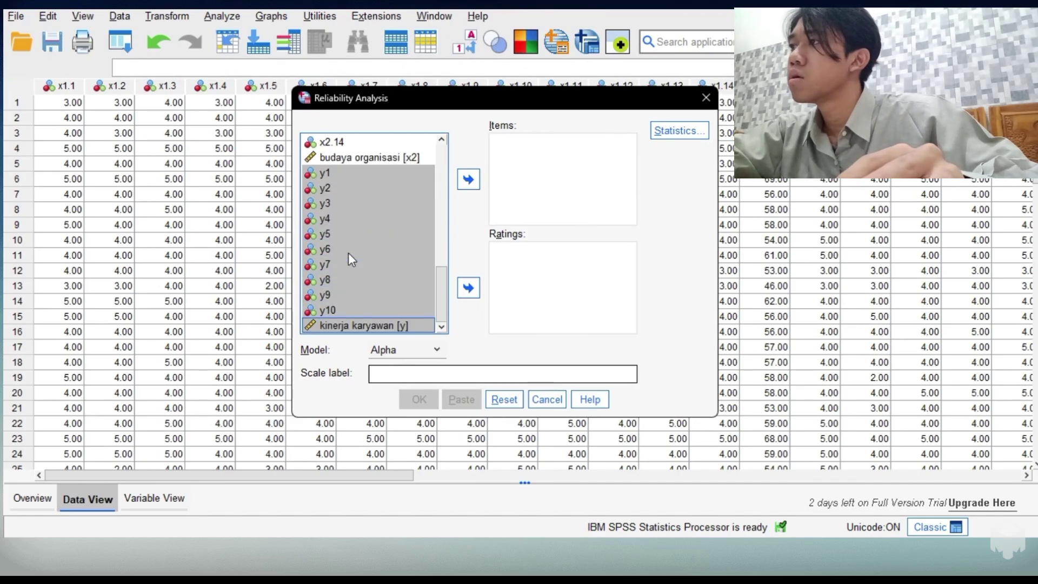
pyautogui.hotkey('shift', 'Up')
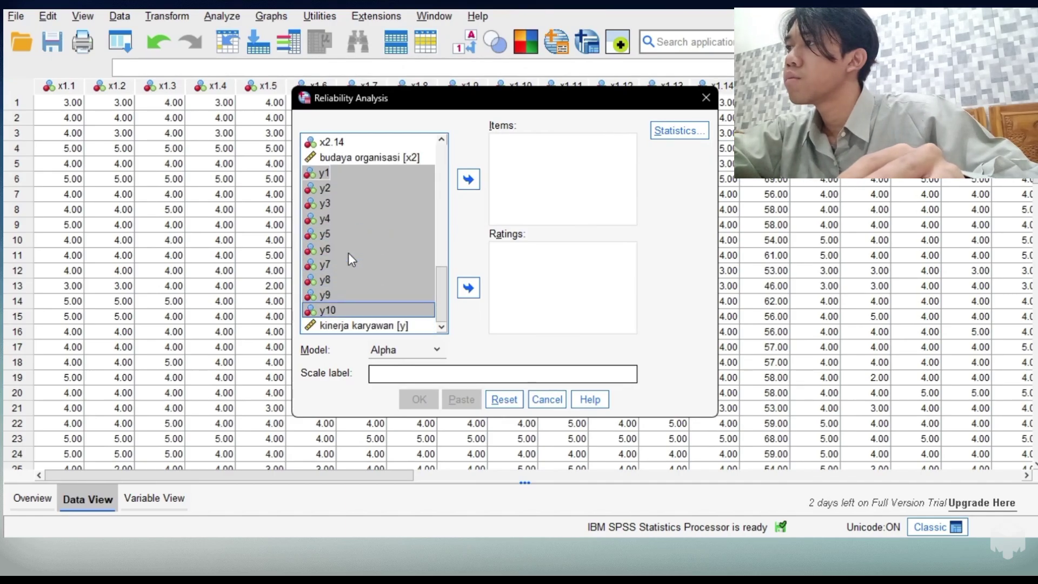
pyautogui.click(468, 179)
# - Label the scale "kinerja karyawan", run the Alpha reliability analysis on the y items and view its Reliability Statistics table
pyautogui.click(442, 371)
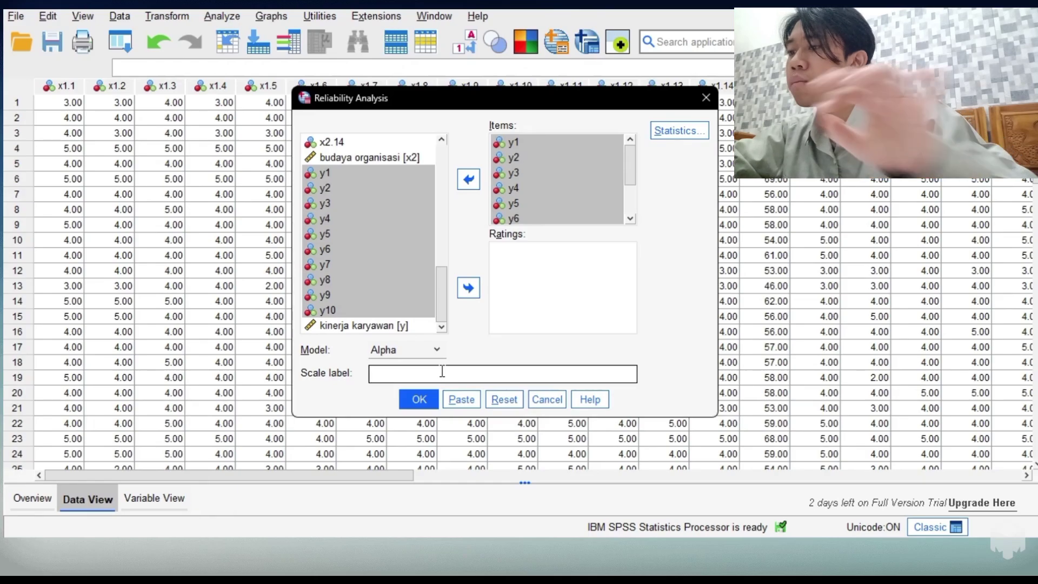
pyautogui.write('kinerja kar')
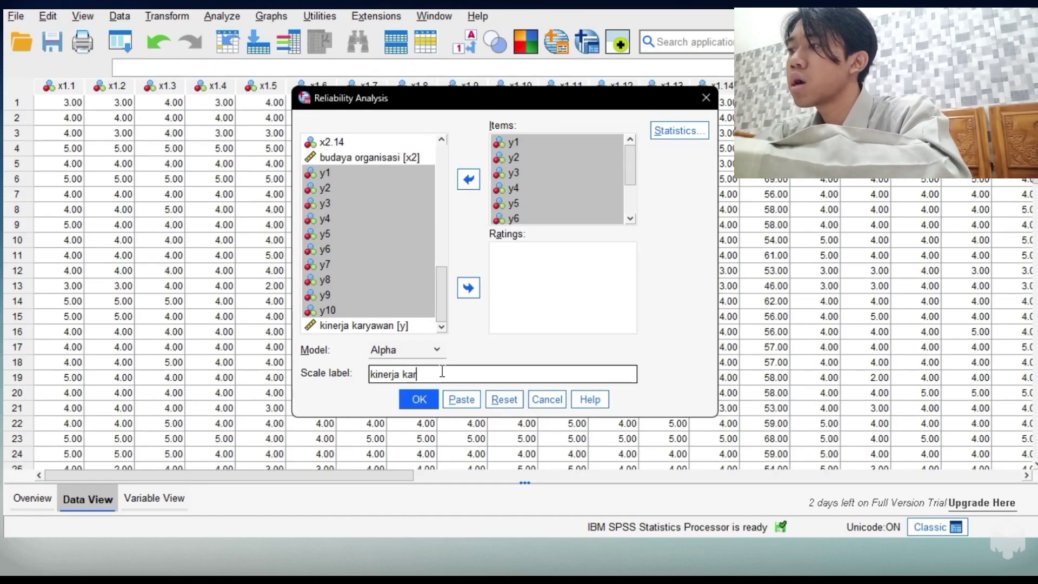
pyautogui.write('yawan')
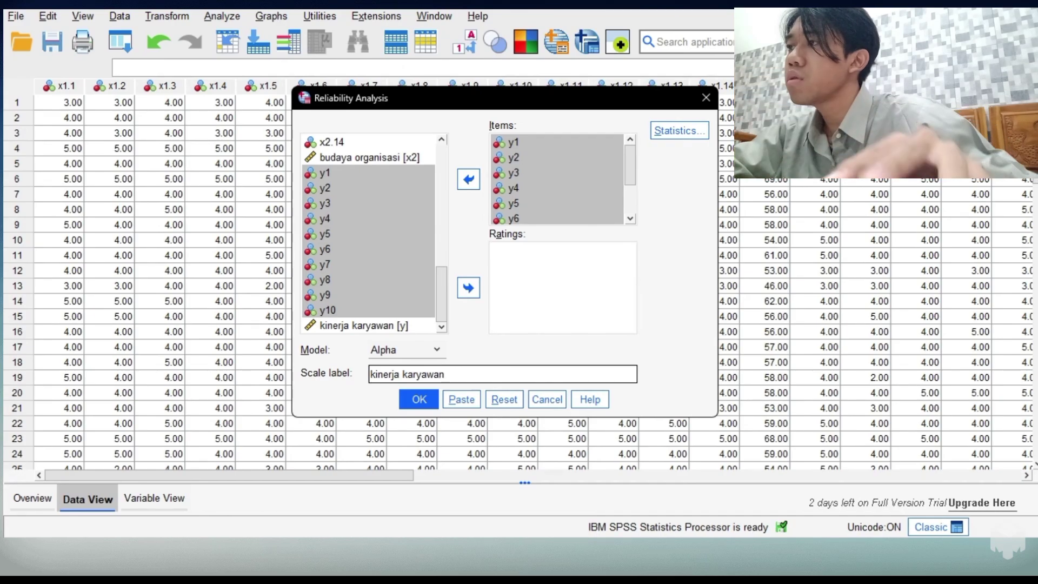
pyautogui.click(418, 399)
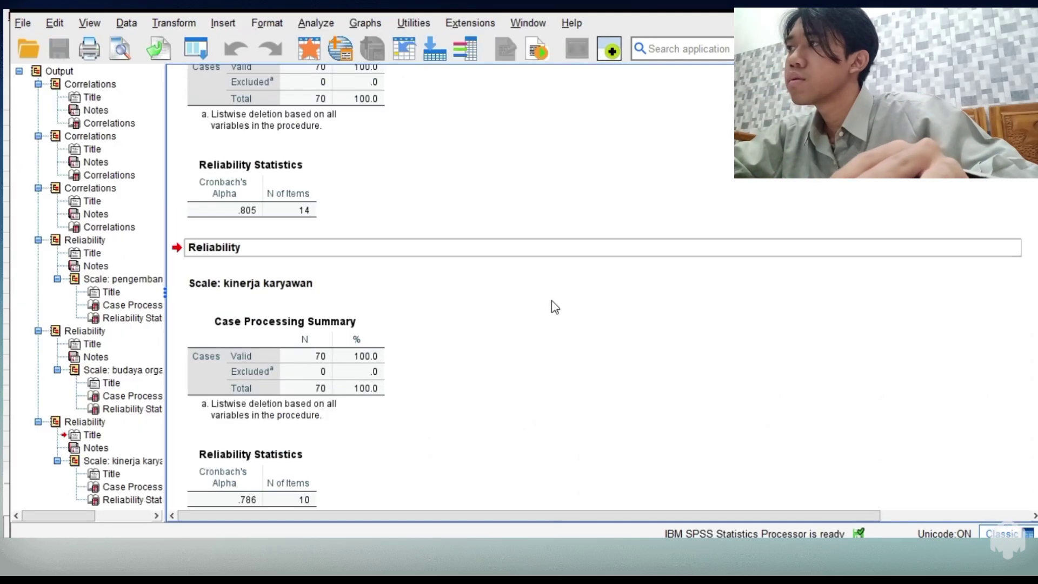
pyautogui.click(285, 481)
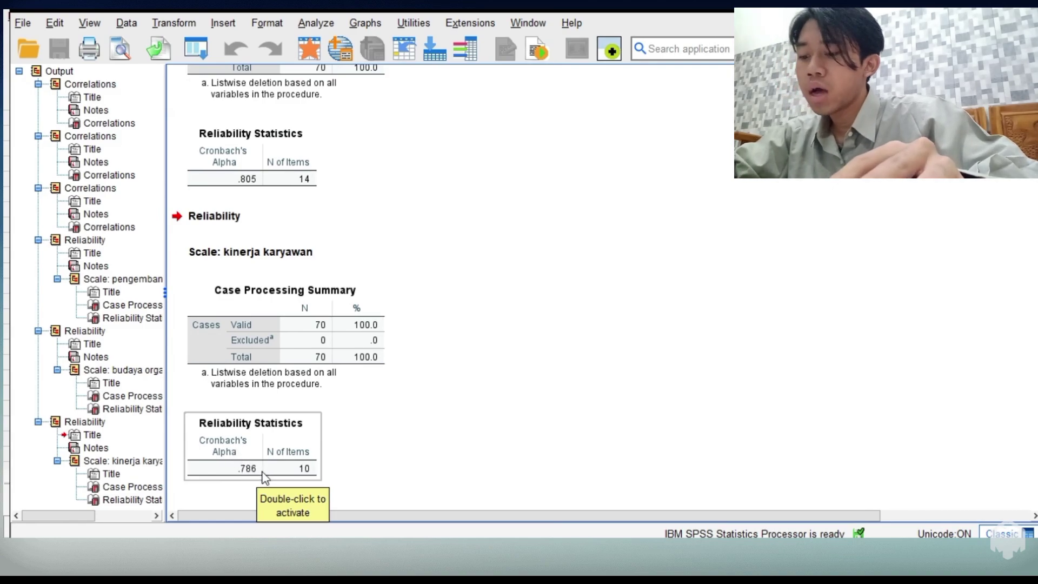
# - Start a Linear Regression on the dataset with the pengembangan sumber daya manusia and budaya organisasi totals as independent variables
pyautogui.hotkey('alt', 'Tab')
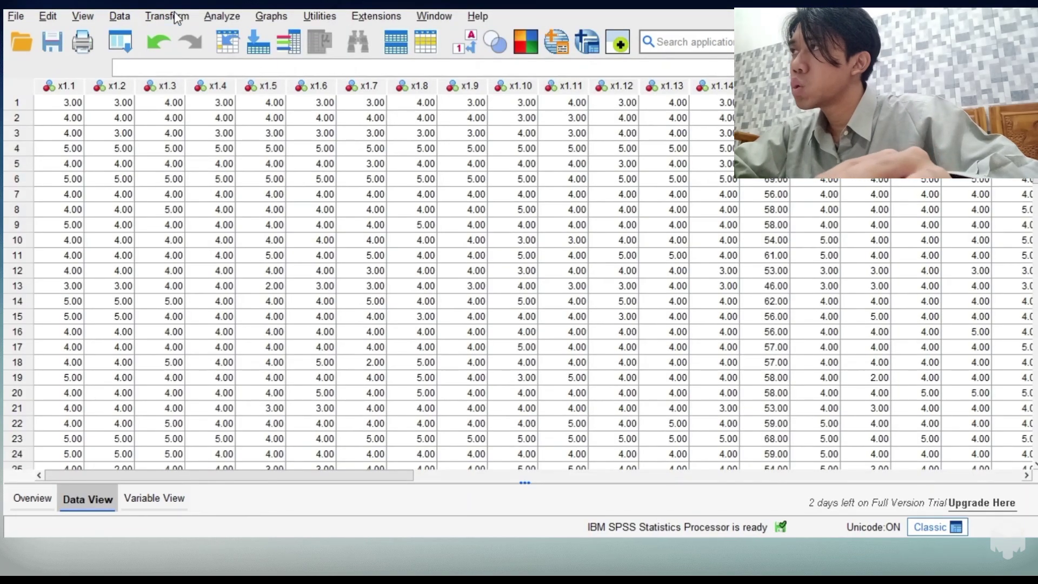
pyautogui.click(215, 16)
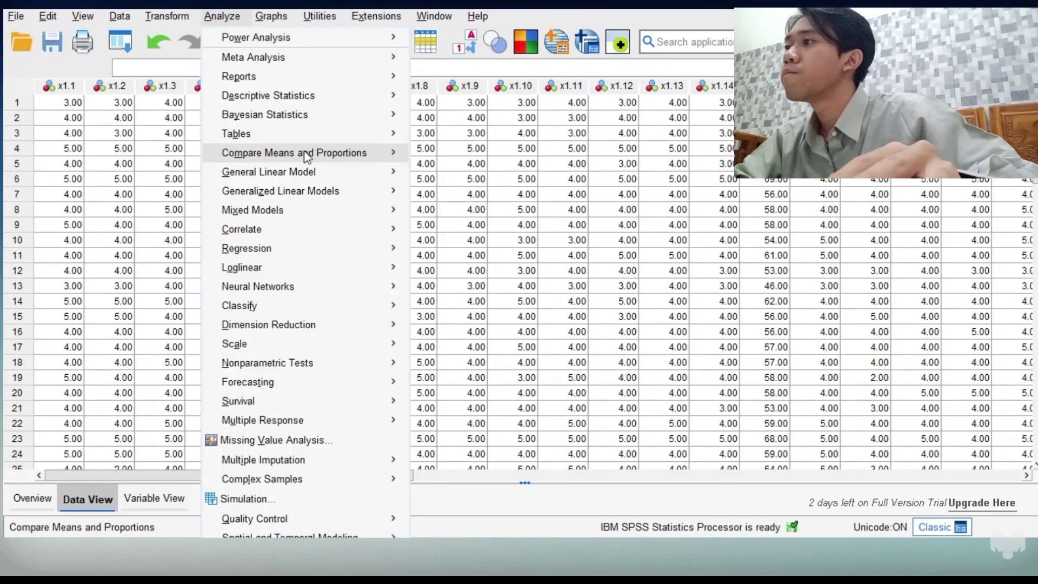
pyautogui.moveTo(326, 220)
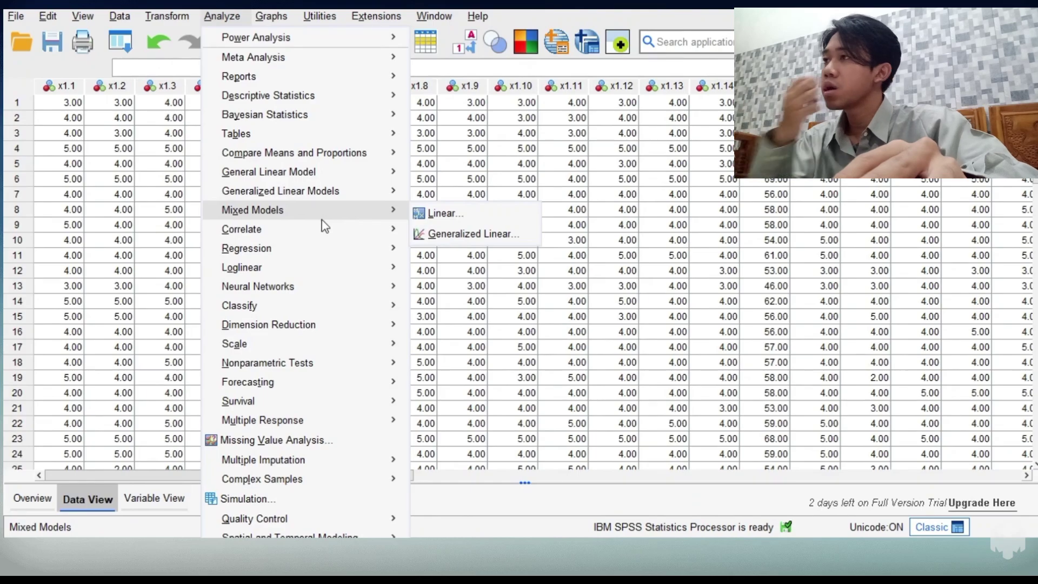
pyautogui.moveTo(294, 254)
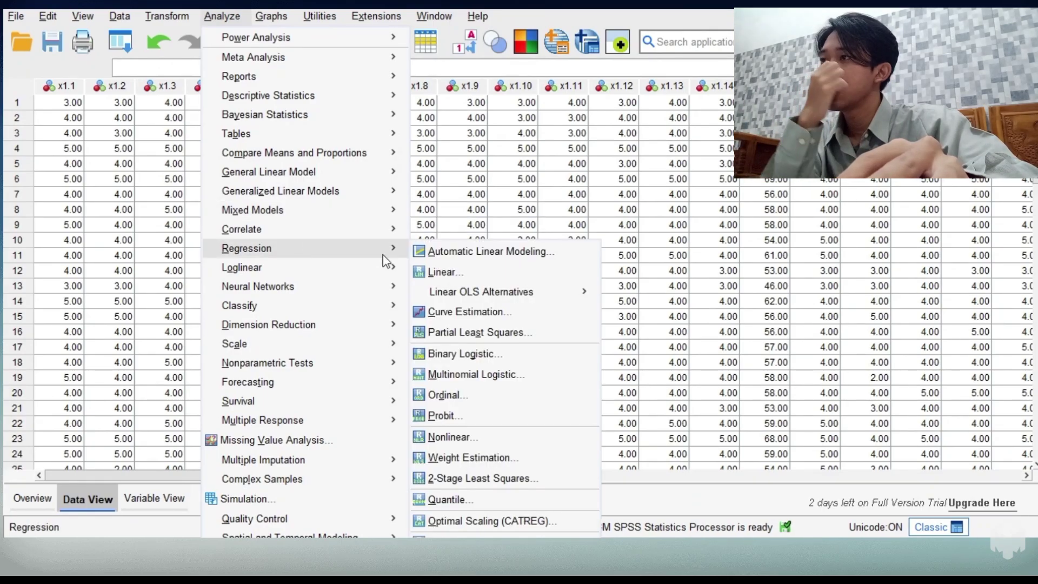
pyautogui.click(438, 273)
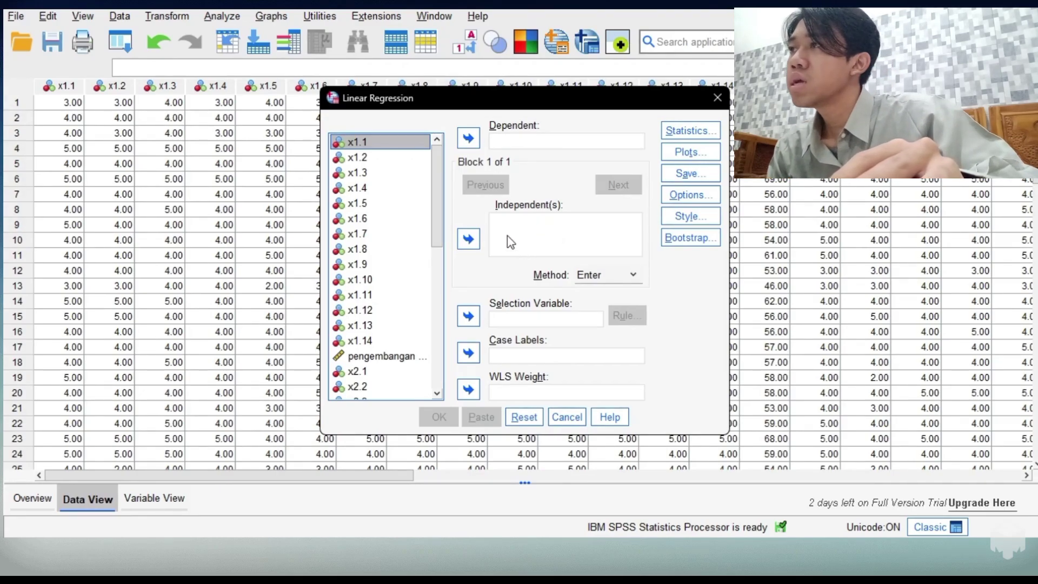
pyautogui.moveTo(439, 206); pyautogui.dragTo(436, 251)
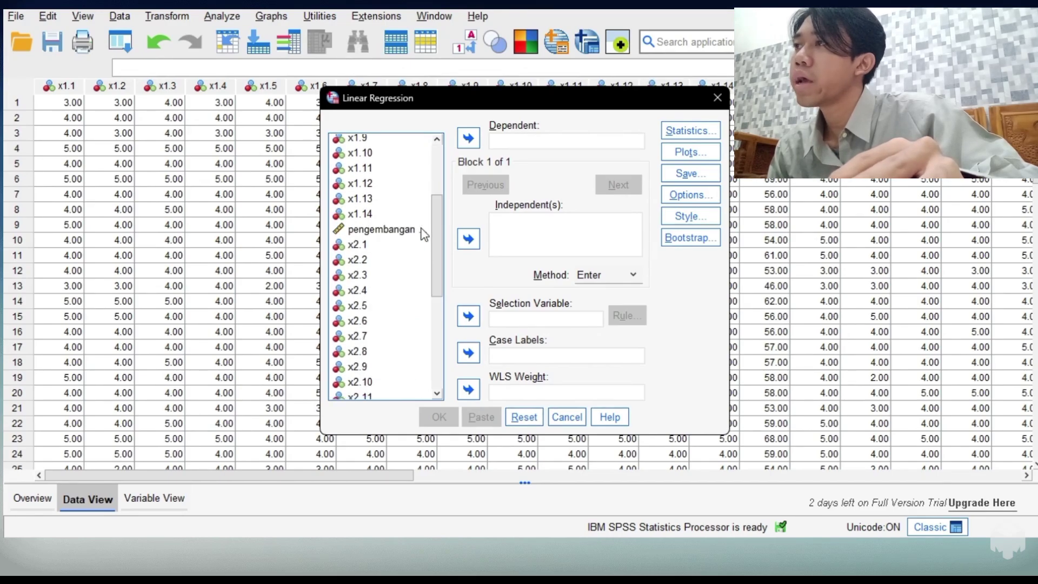
pyautogui.click(410, 231)
pyautogui.click(468, 238)
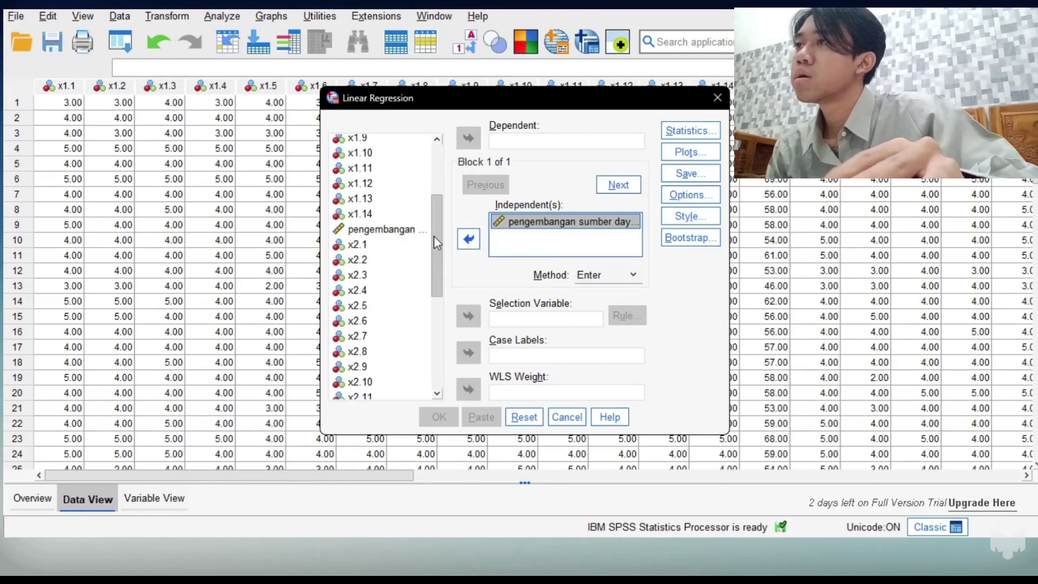
pyautogui.scroll(-4, 403, 277)
pyautogui.click(406, 294)
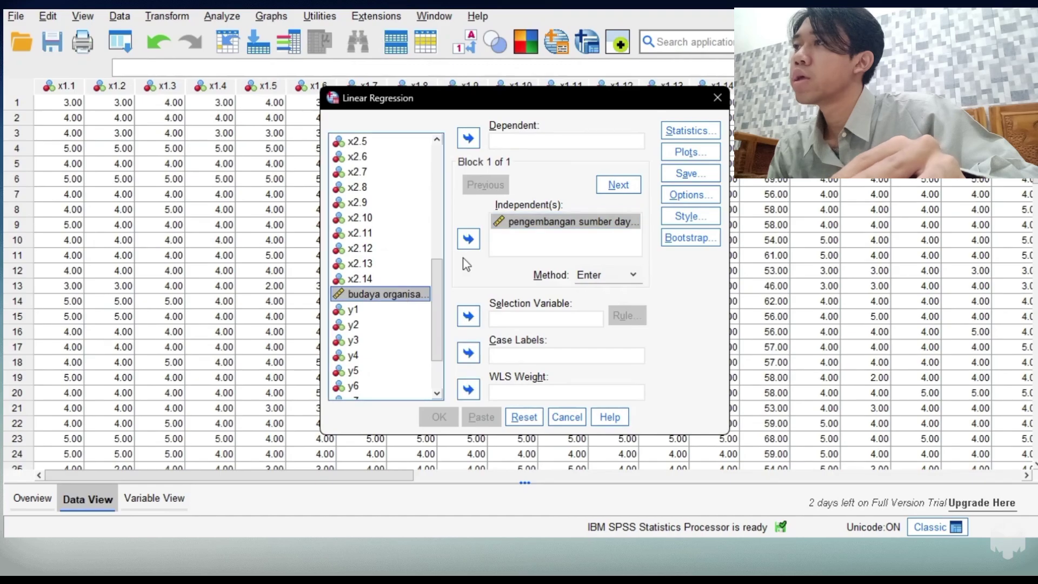
pyautogui.click(468, 239)
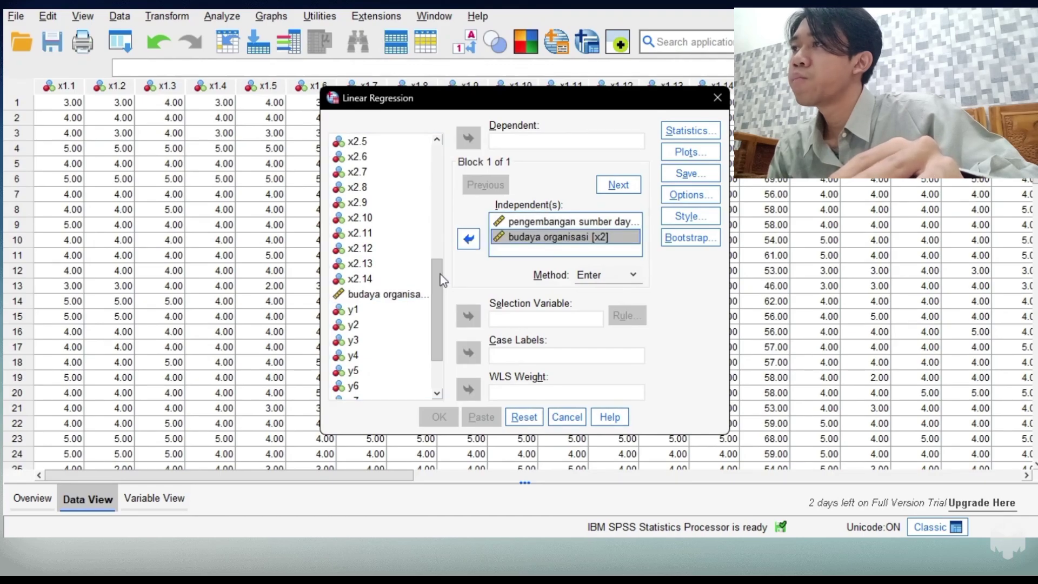
# - Set the kinerja karyawan total as the regression's dependent variable
pyautogui.moveTo(442, 279); pyautogui.dragTo(436, 296)
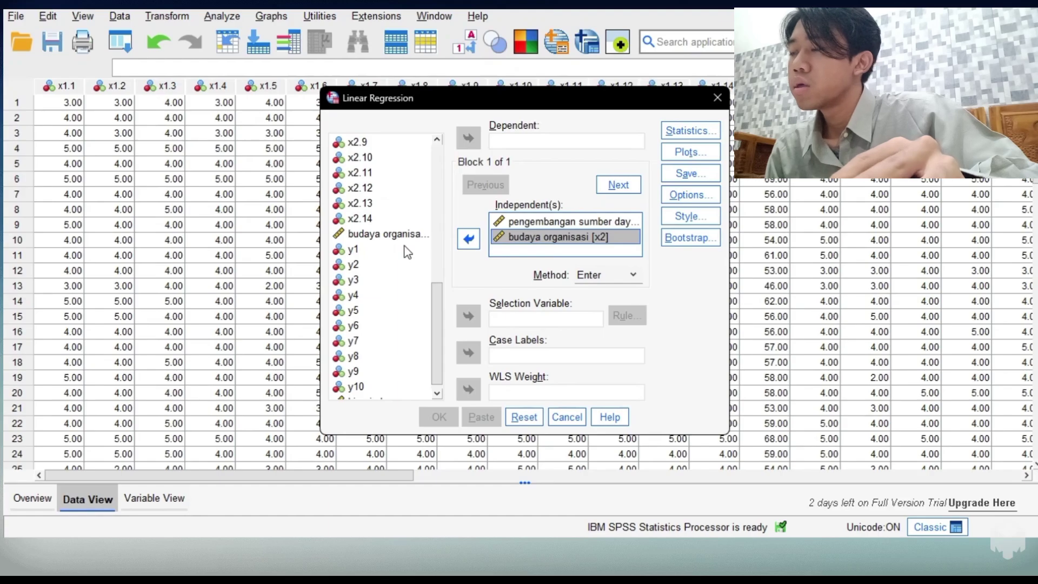
pyautogui.scroll(-1, 432, 326)
pyautogui.click(381, 391)
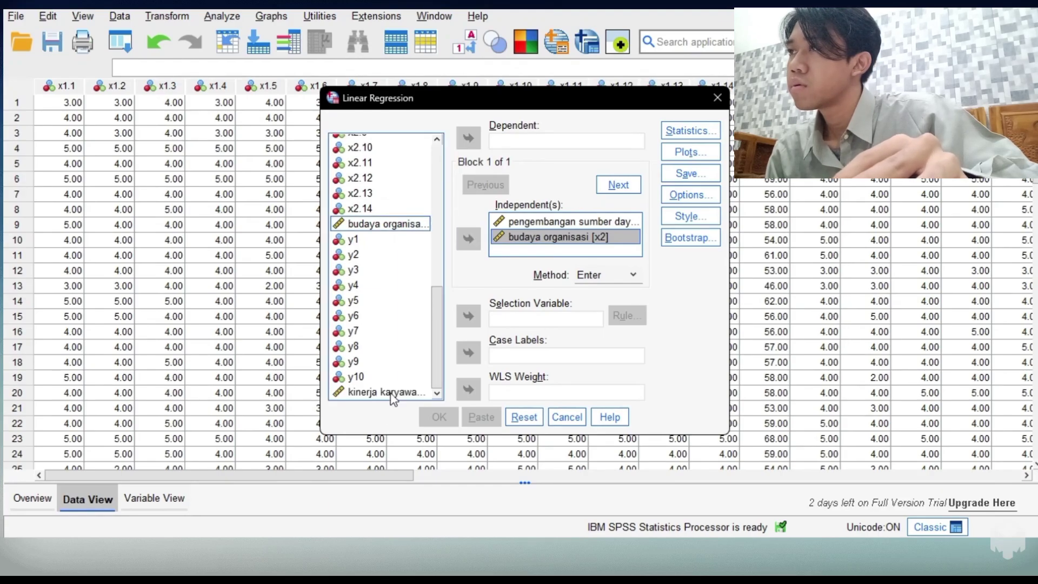
pyautogui.click(468, 138)
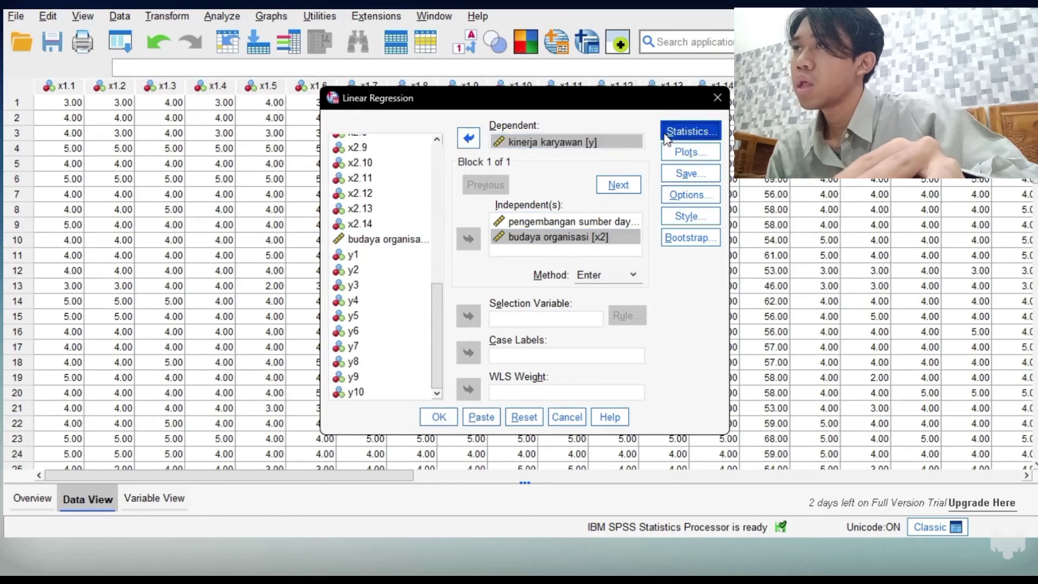
# - Include collinearity diagnostics in the regression statistics, keeping Estimates and Model fit enabled
pyautogui.click(690, 130)
pyautogui.click(611, 230)
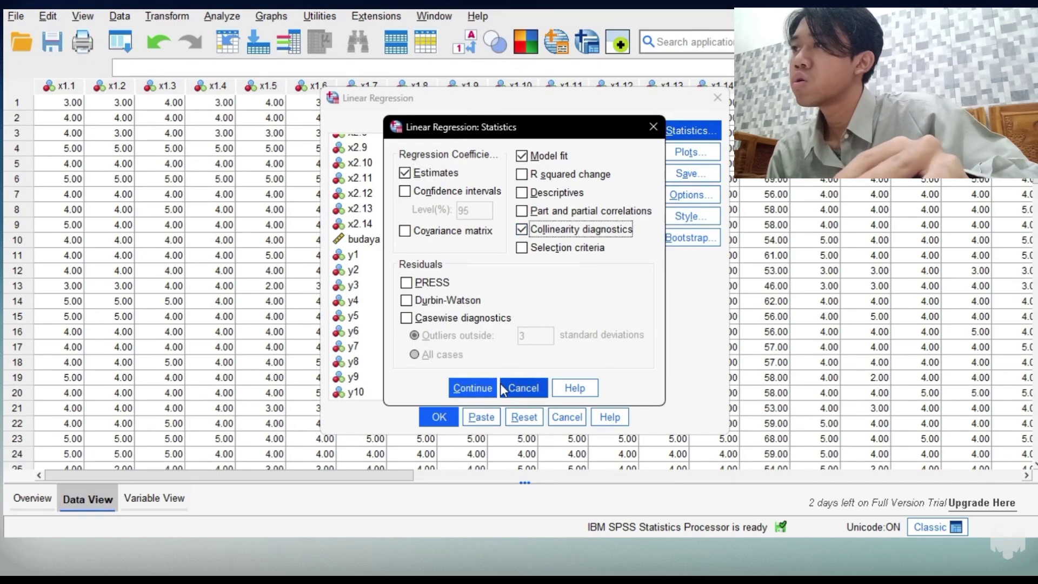
pyautogui.click(472, 388)
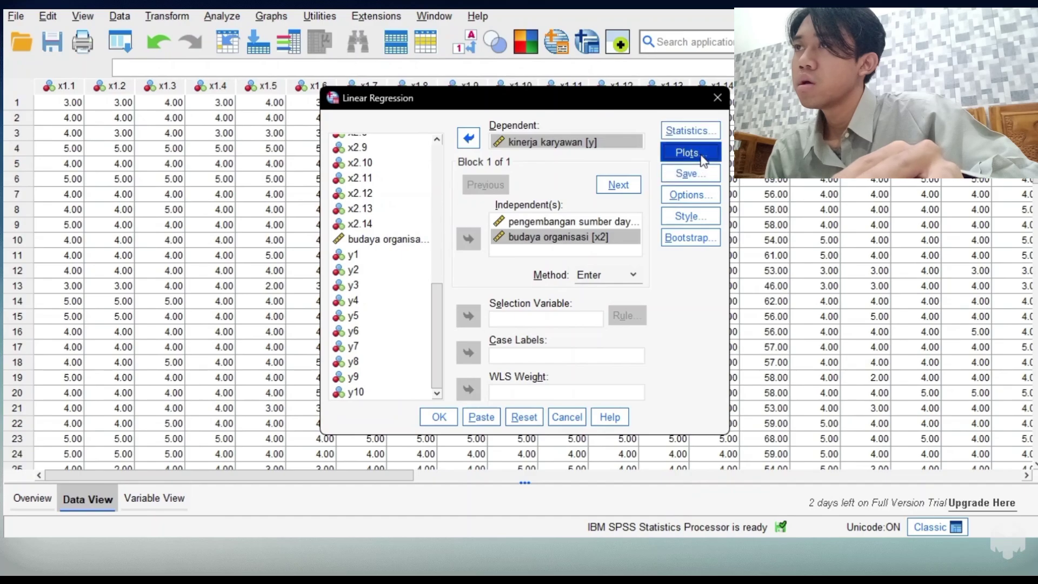
# - Define a regression scatterplot with *ZPRED on the X axis and *SRESID on the Y axis
pyautogui.click(697, 153)
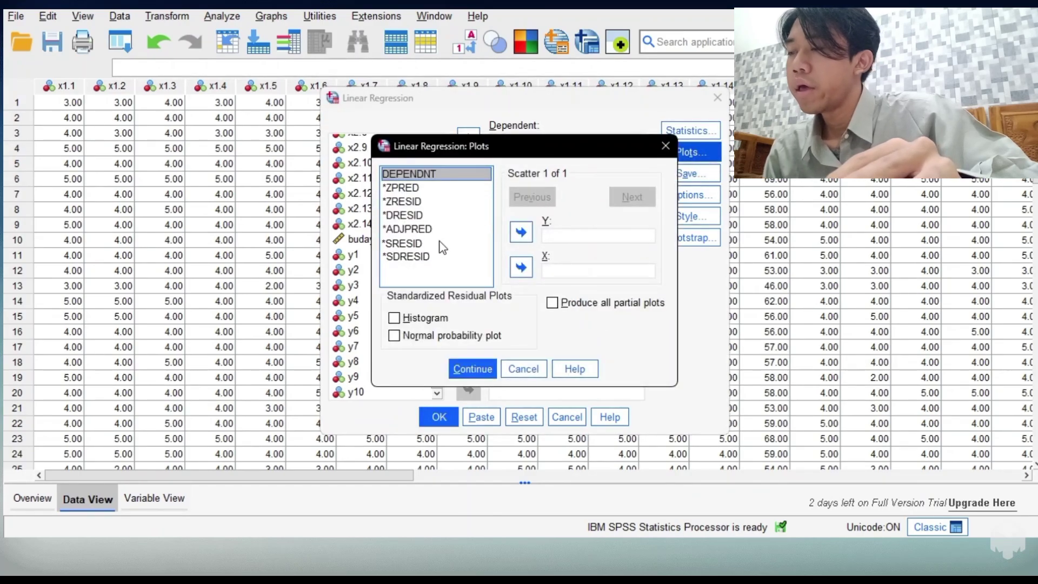
pyautogui.click(403, 188)
pyautogui.click(521, 266)
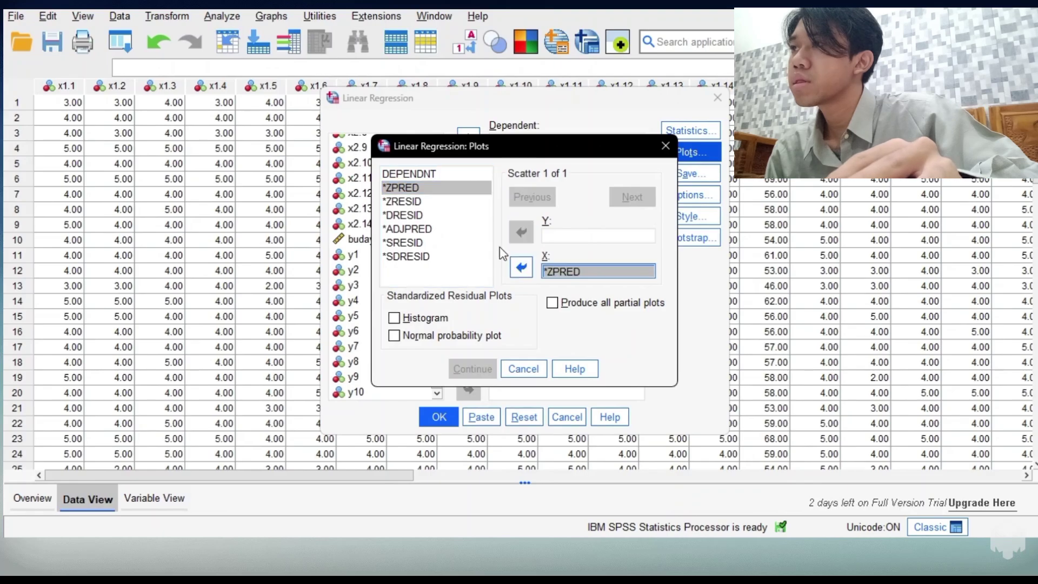
pyautogui.click(449, 243)
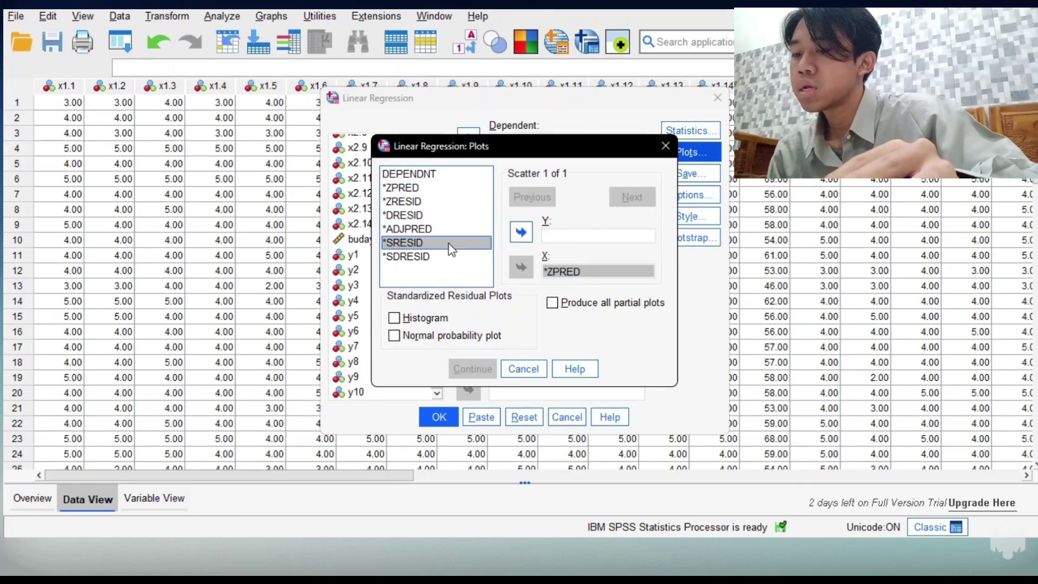
pyautogui.click(520, 233)
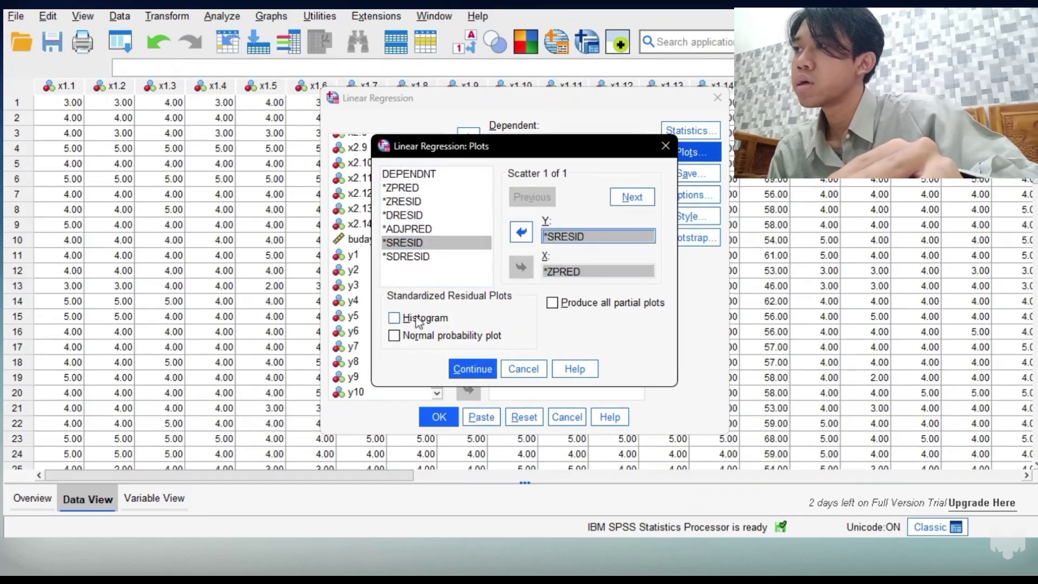
# - Enable the histogram and normal probability plot of the standardized residuals and accept the plot settings
pyautogui.click(396, 319)
pyautogui.click(395, 336)
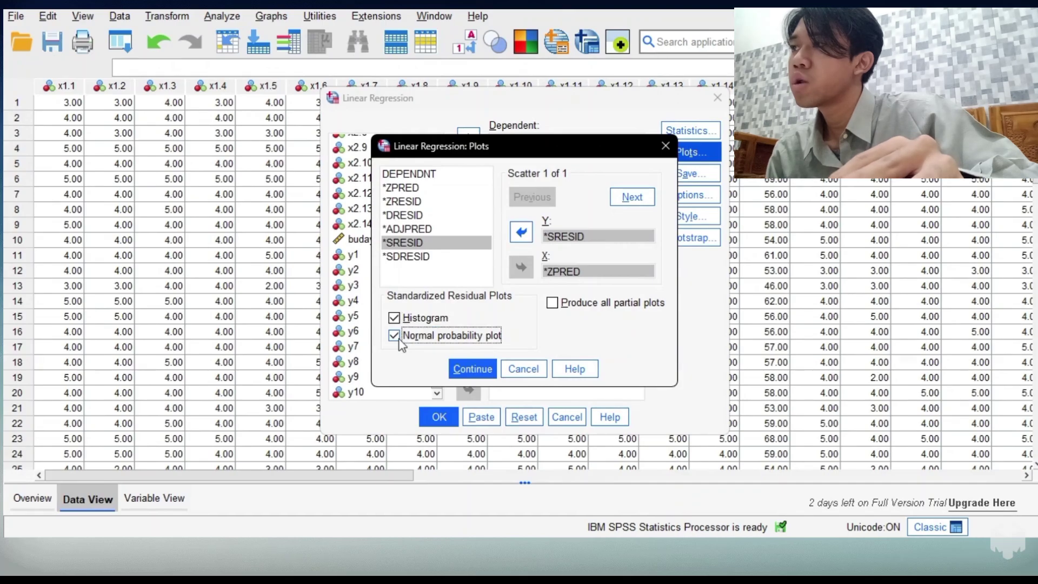
pyautogui.click(480, 373)
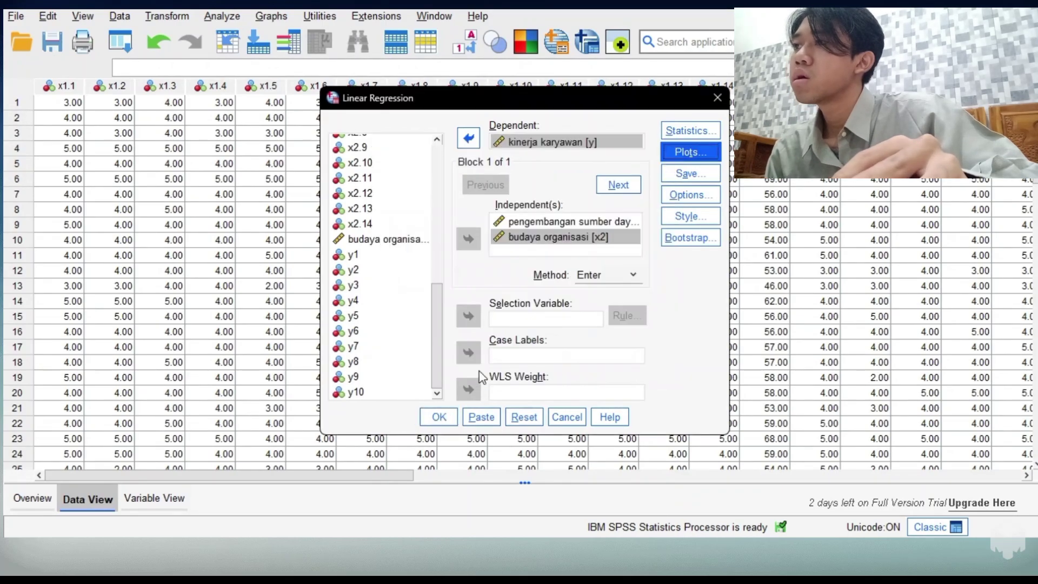
# - Run the linear regression and review its output from the Model Summary, ANOVA and Coefficients tables to the residual charts
pyautogui.click(439, 418)
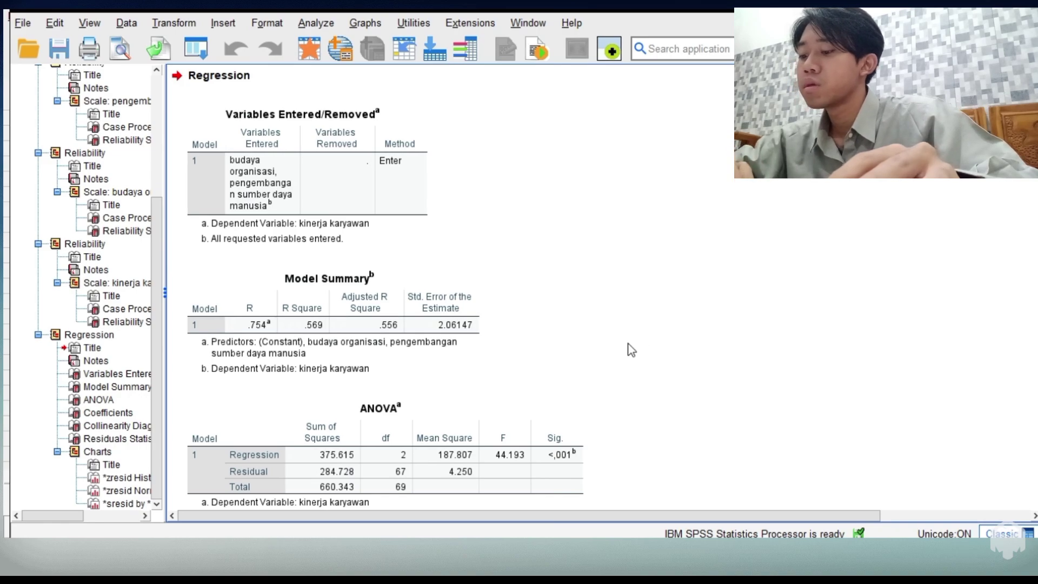
pyautogui.scroll(-4, 538, 353)
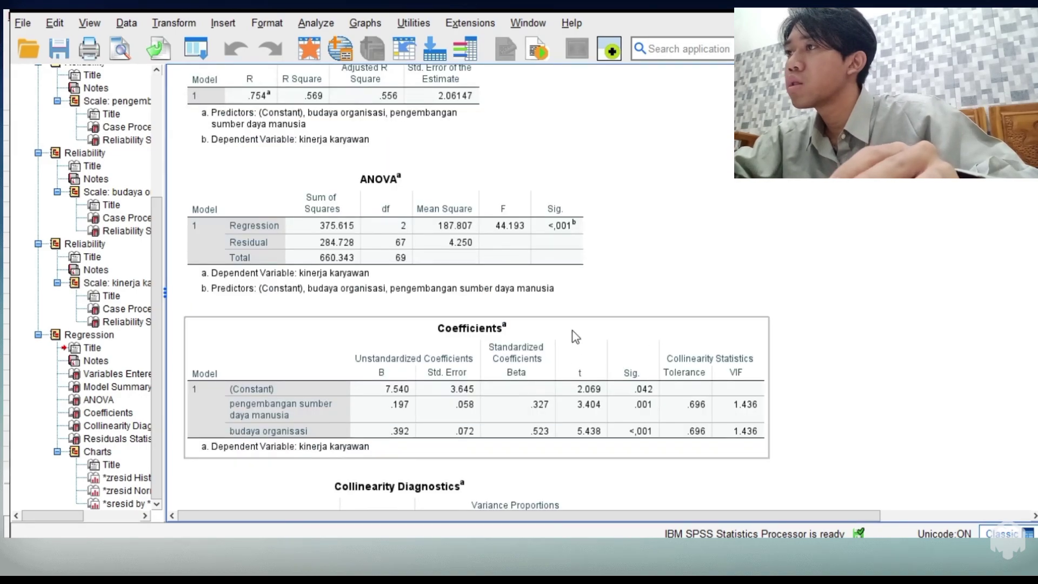
pyautogui.scroll(-8, 538, 352)
pyautogui.scroll(-8, 575, 337)
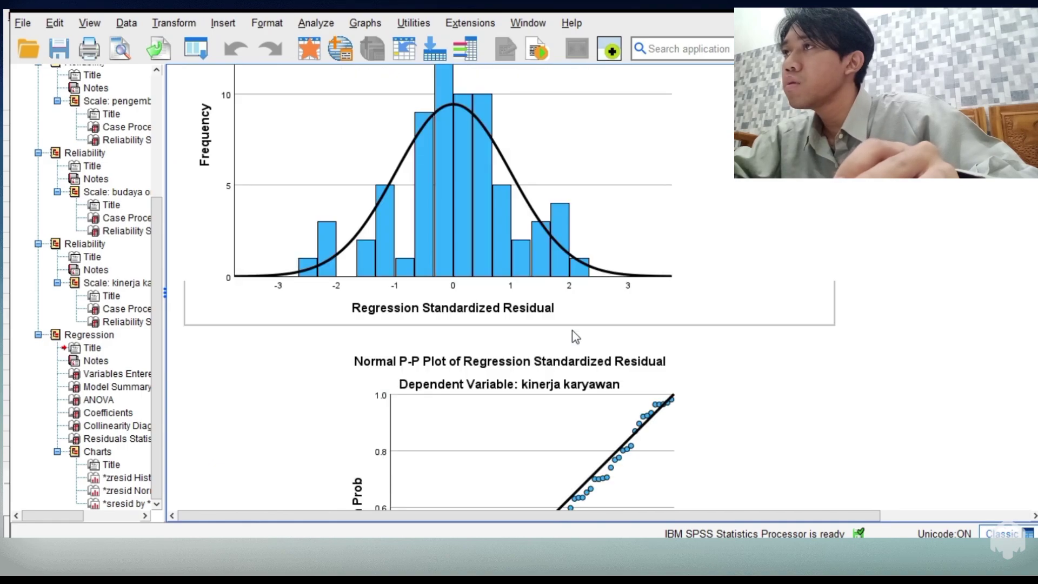
# - Examine the normal P-P plot of the standardized residuals and the residual scatterplot for kinerja karyawan
pyautogui.scroll(-10, 576, 337)
pyautogui.scroll(10, 574, 335)
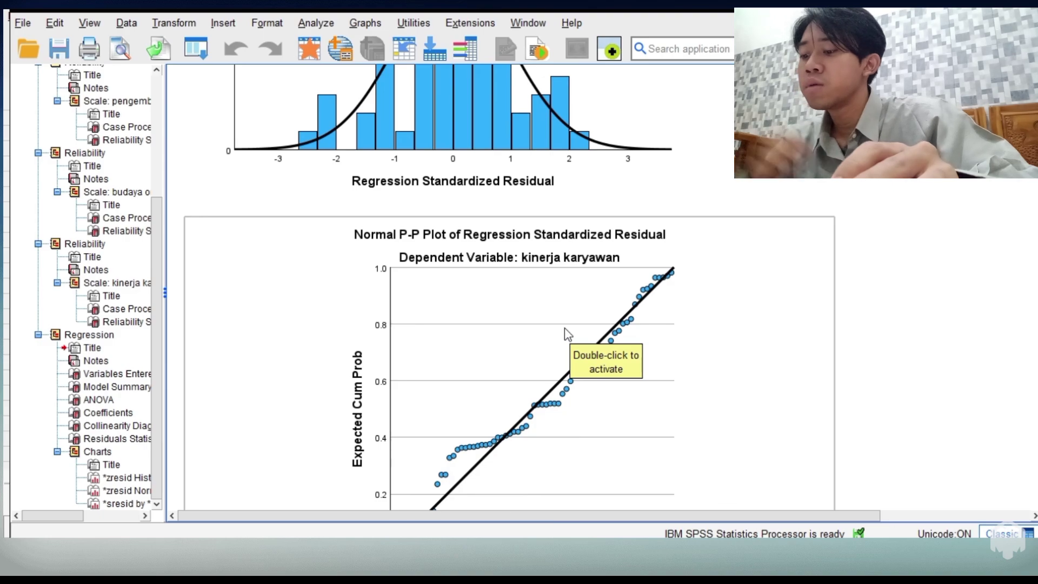
pyautogui.scroll(-4, 565, 331)
pyautogui.scroll(4, 565, 331)
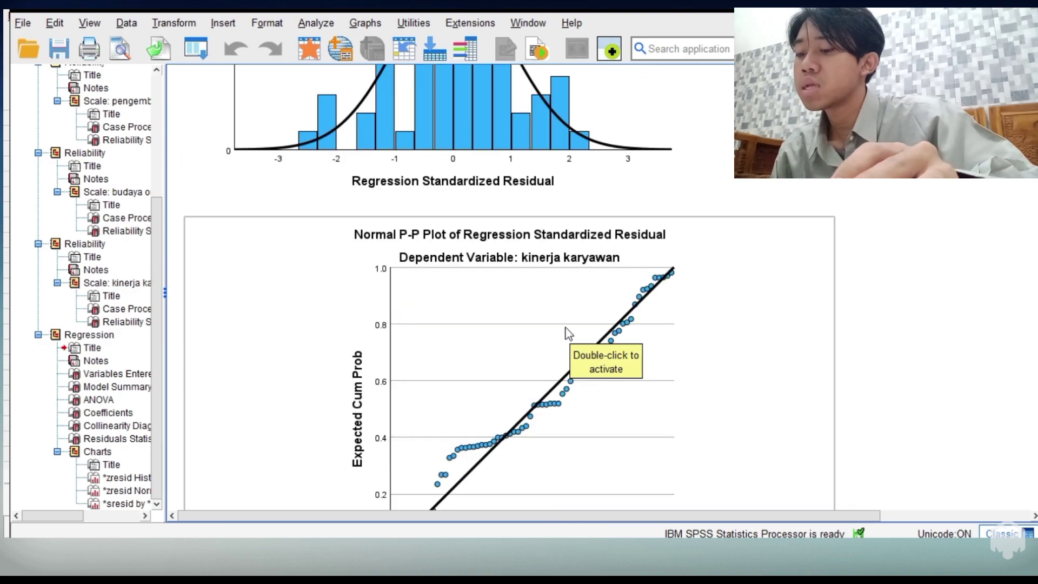
pyautogui.scroll(-4, 566, 331)
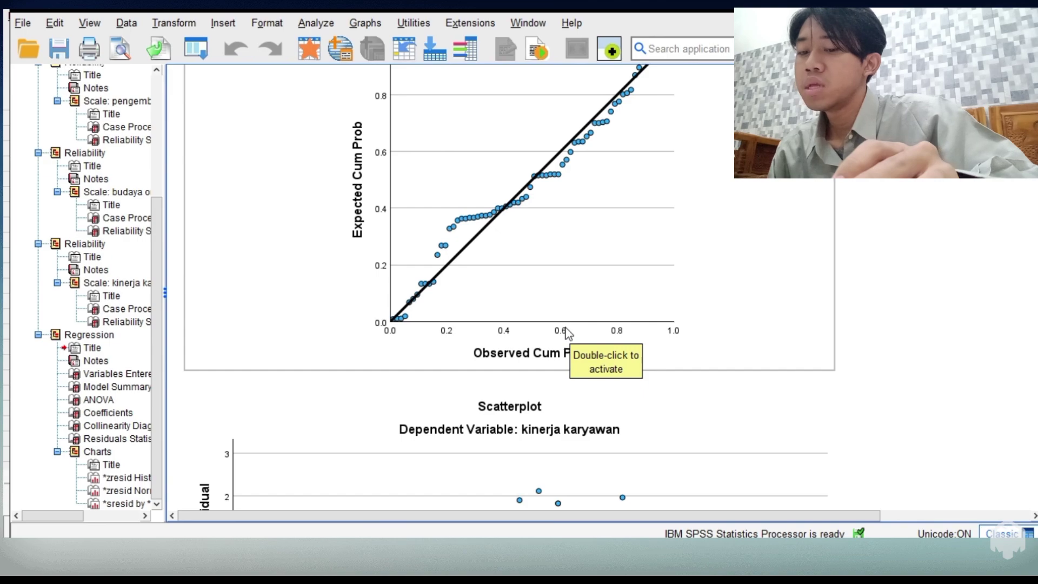
pyautogui.scroll(4, 539, 294)
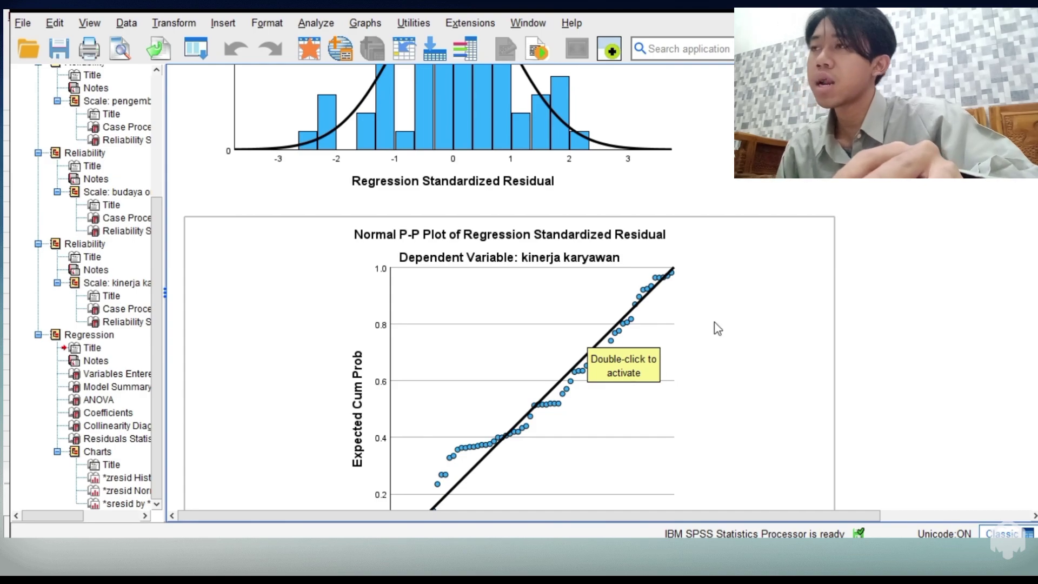
pyautogui.scroll(-5, 664, 219)
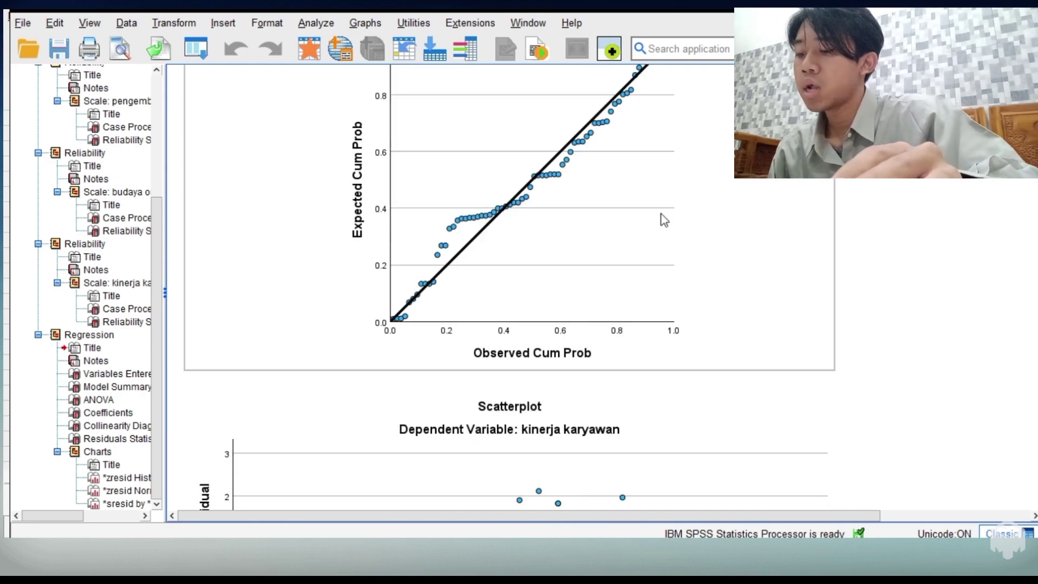
pyautogui.scroll(-5, 662, 220)
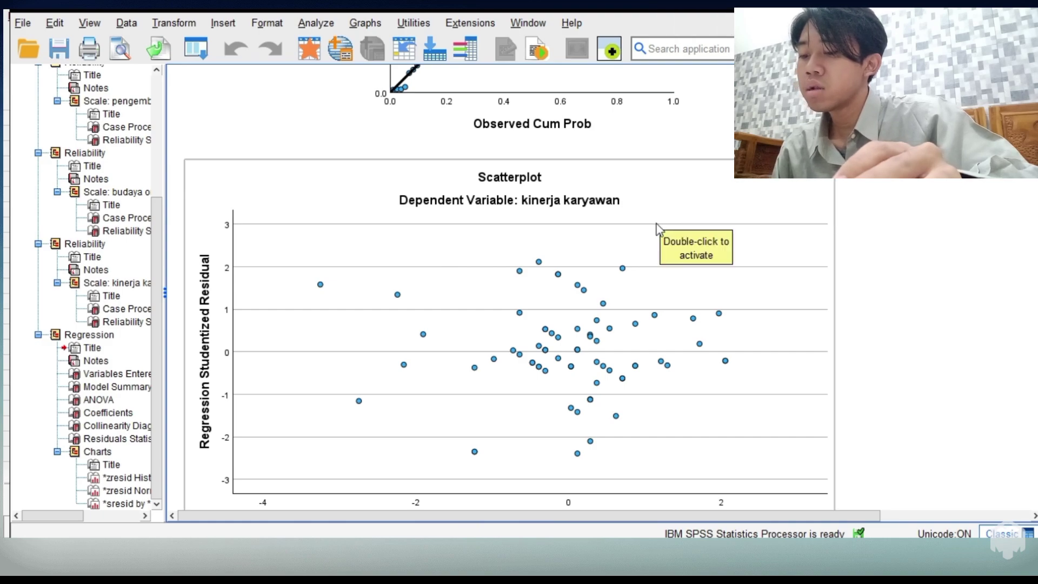
pyautogui.scroll(-1, 653, 235)
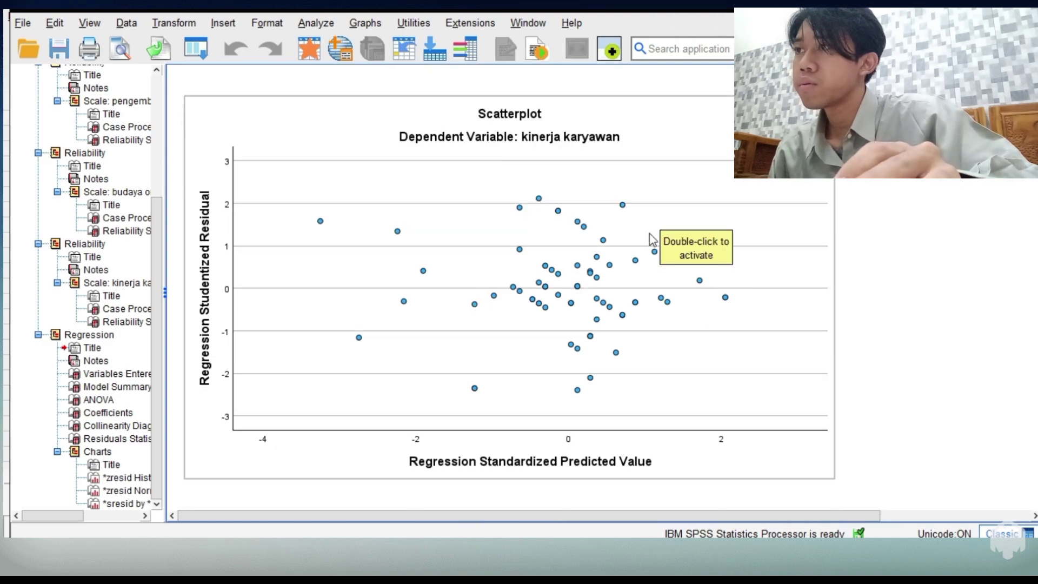
# - Check the Tolerance and VIF values in the Coefficients table and the point spread in the residual scatterplot
pyautogui.scroll(10, 653, 237)
pyautogui.scroll(15, 654, 239)
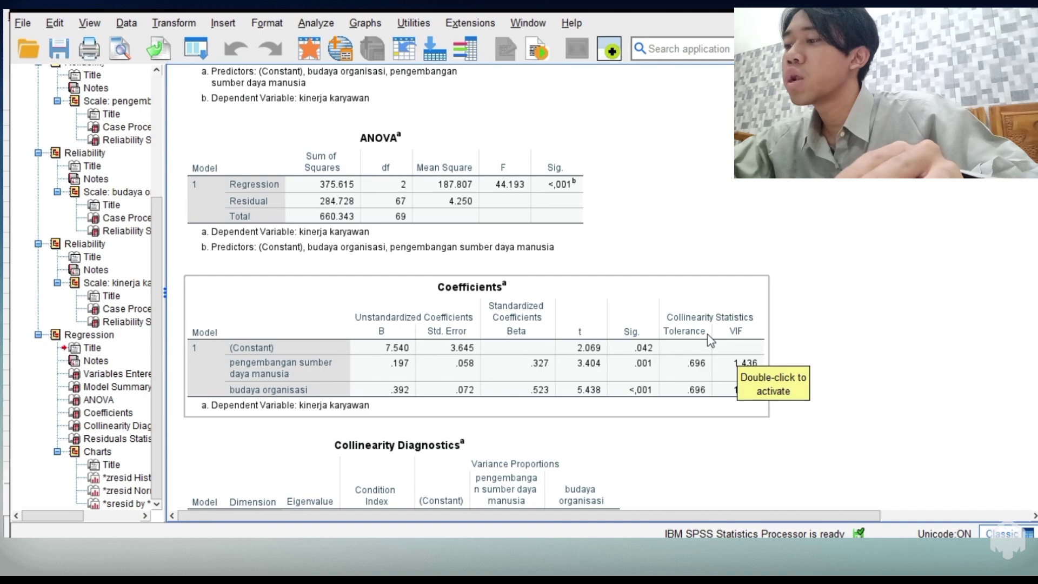
pyautogui.scroll(-5, 709, 341)
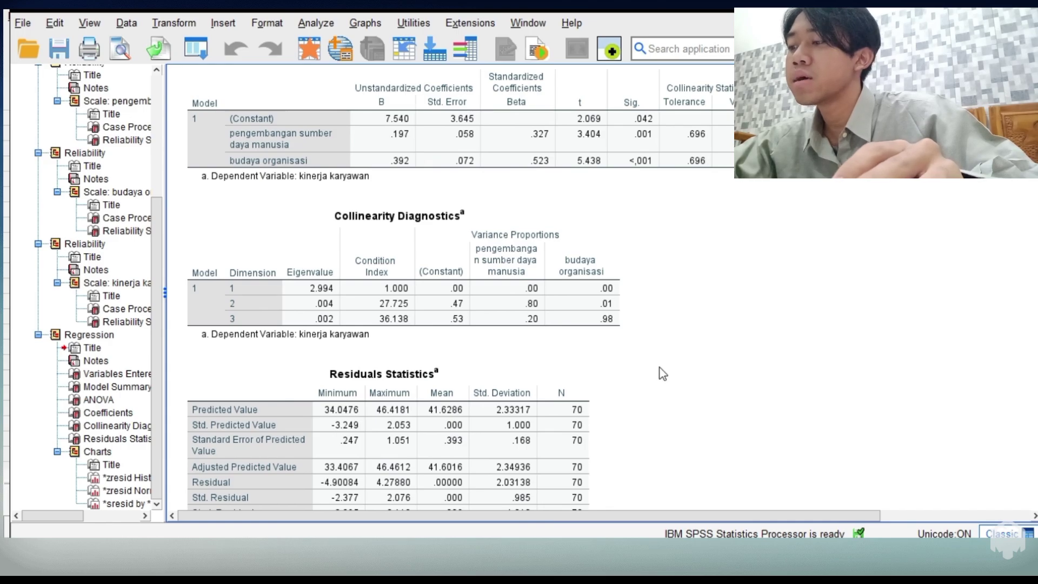
pyautogui.scroll(-5, 665, 370)
pyautogui.scroll(-20, 666, 373)
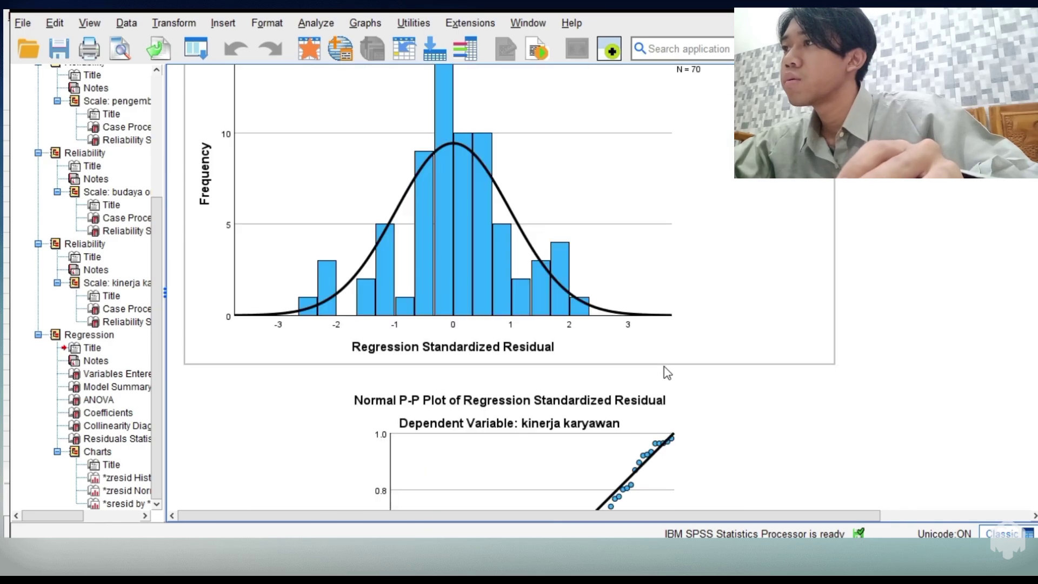
pyautogui.scroll(-5, 667, 373)
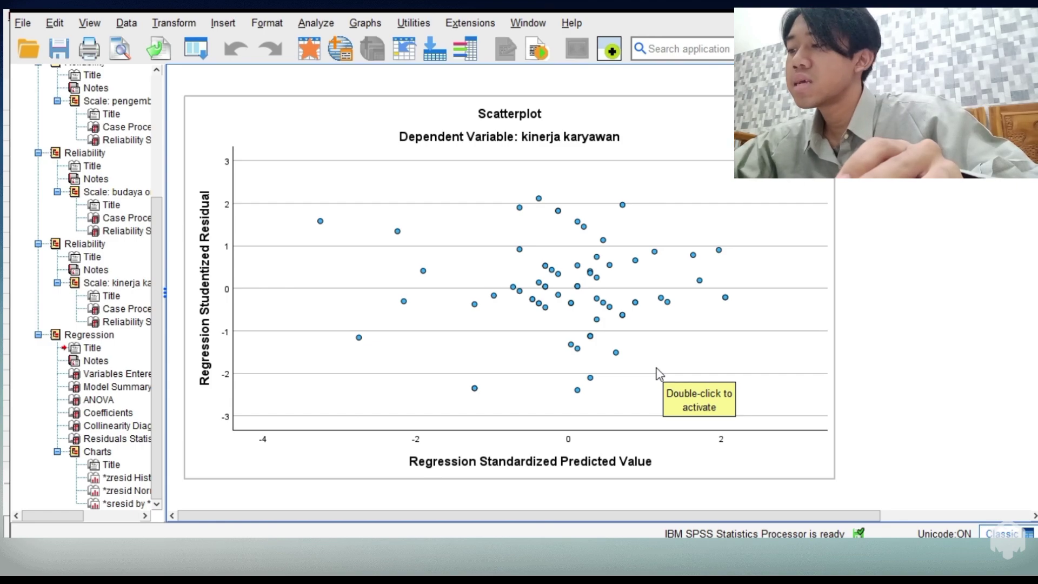
# - Inspect the histogram of the regression standardized residuals against its normal curve
pyautogui.scroll(15, 757, 346)
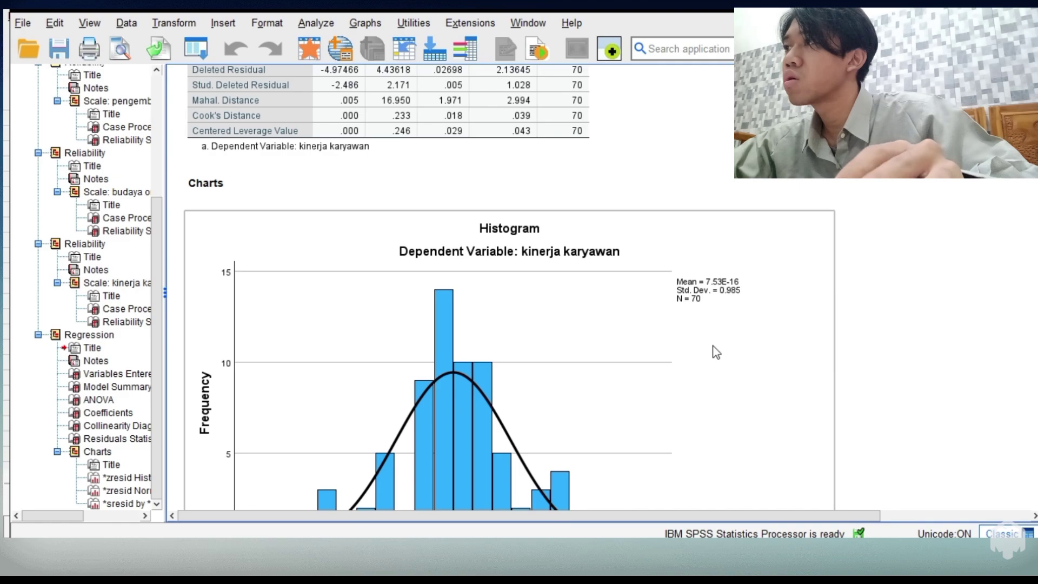
pyautogui.scroll(-5, 716, 352)
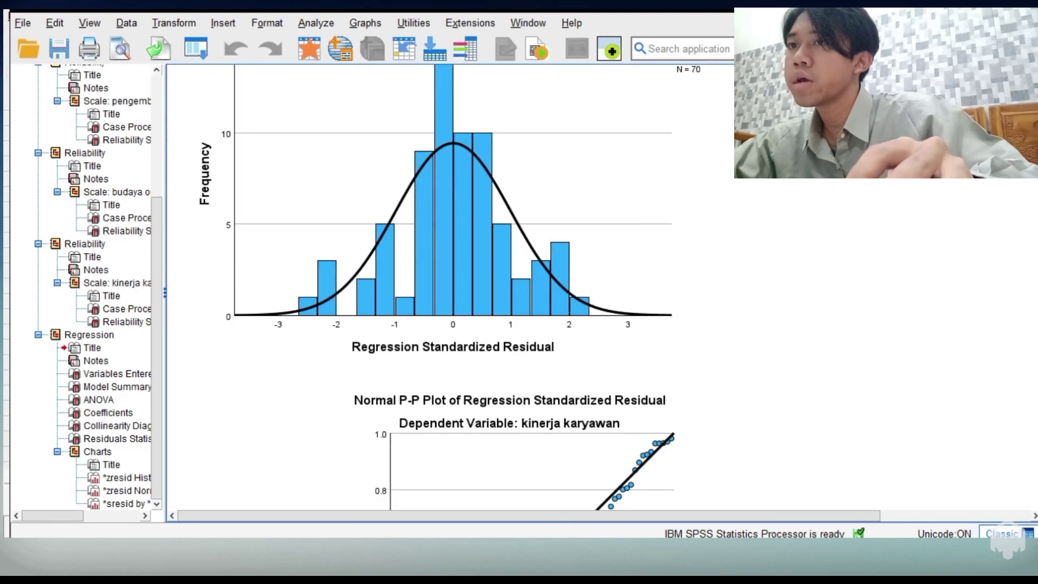
pyautogui.scroll(3, 455, 286)
pyautogui.click(676, 348)
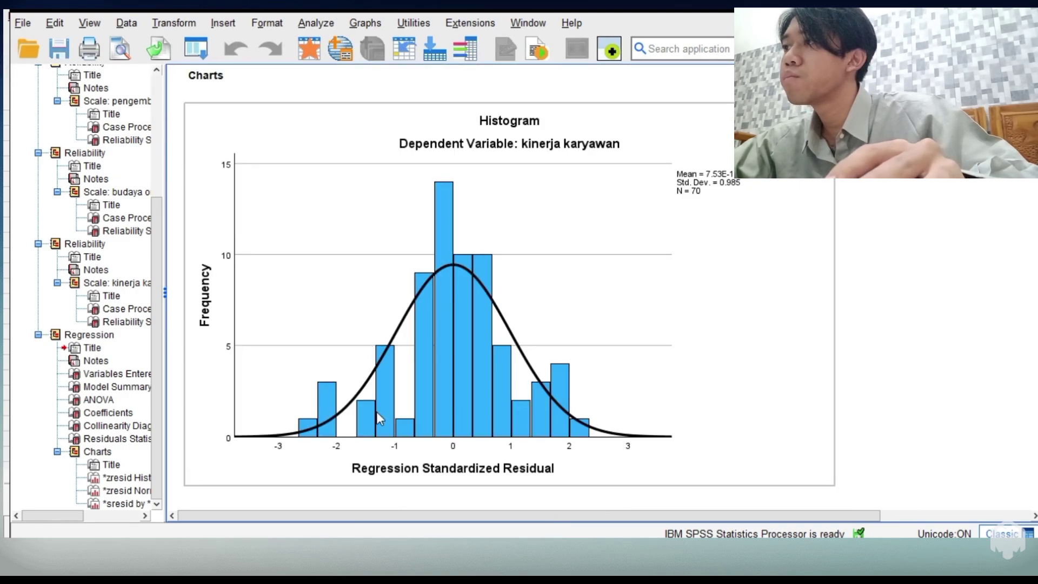
pyautogui.click(965, 471)
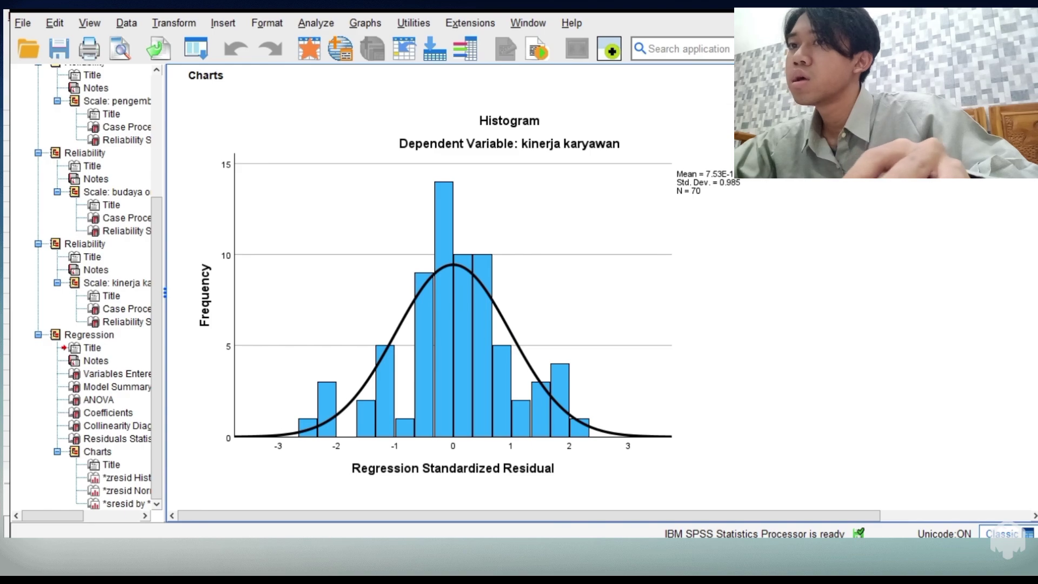
# - Return to the regression tables and examine the R Square and Adjusted R Square in the Model Summary
pyautogui.scroll(1, 978, 125)
pyautogui.scroll(18, 448, 287)
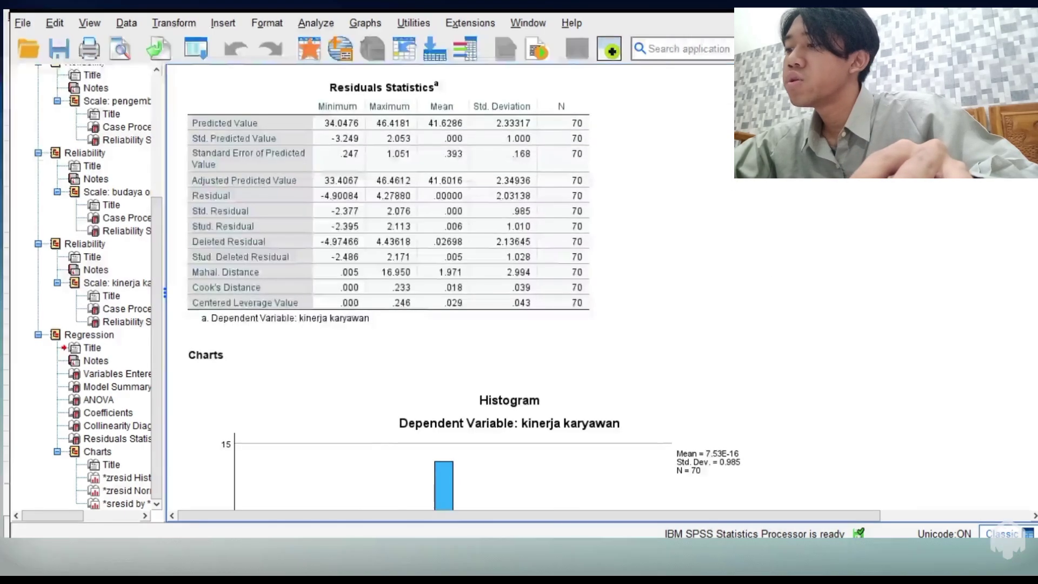
pyautogui.scroll(15, 448, 286)
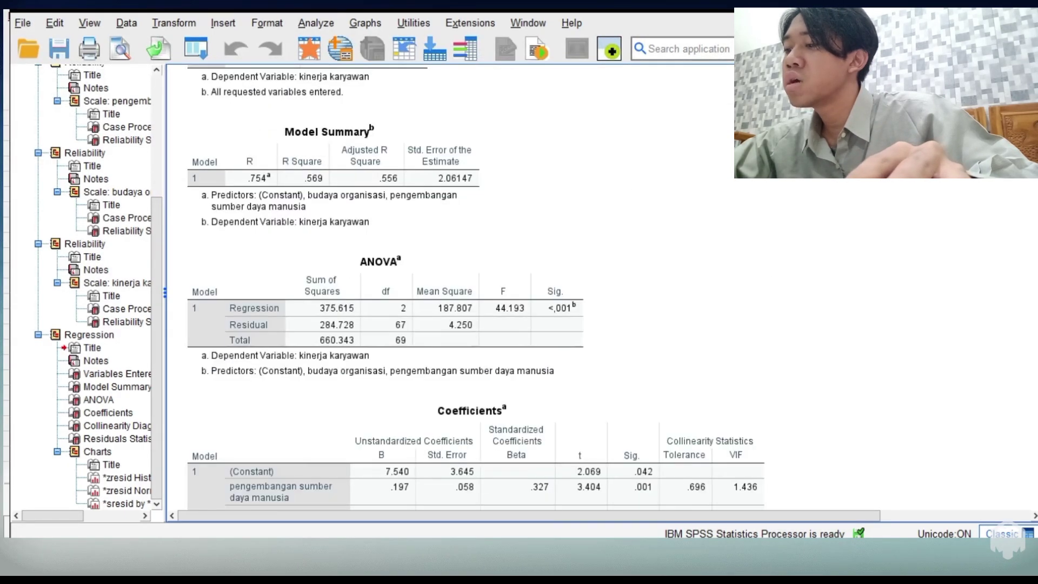
pyautogui.scroll(5, 449, 287)
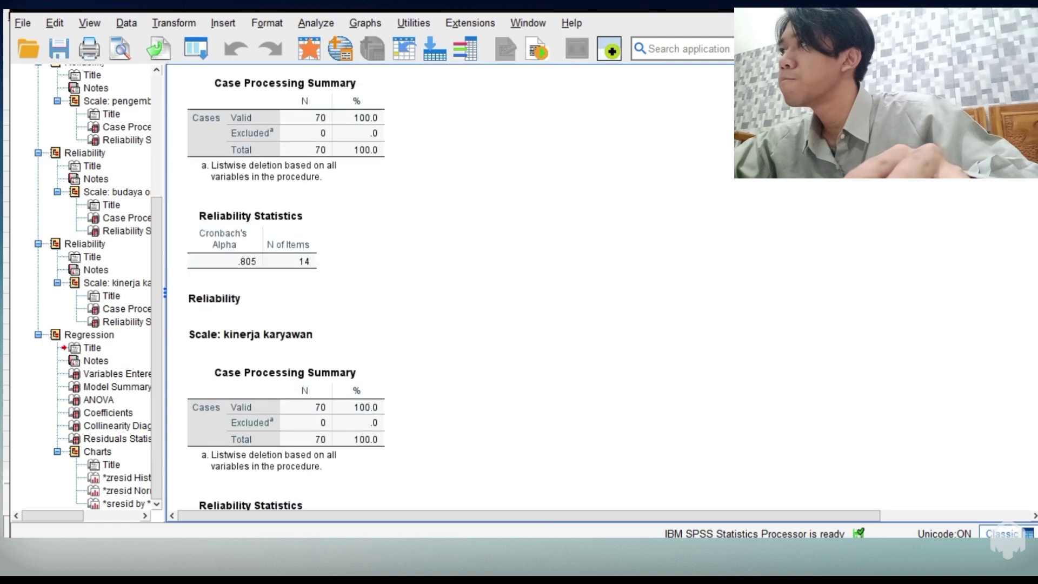
pyautogui.scroll(-10, 449, 287)
pyautogui.scroll(-3, 1036, 340)
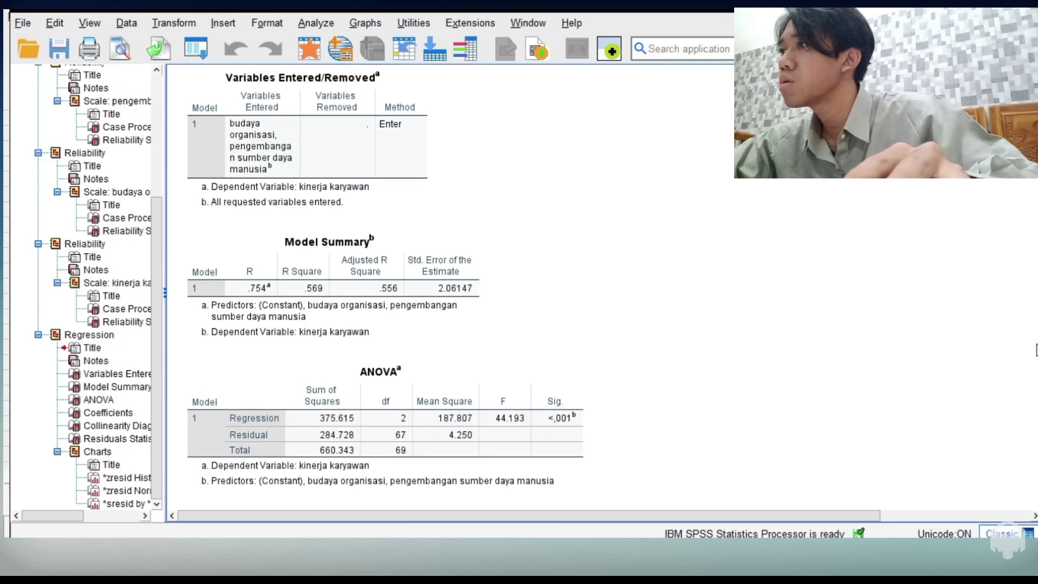
pyautogui.scroll(-1, 378, 302)
pyautogui.click(304, 313)
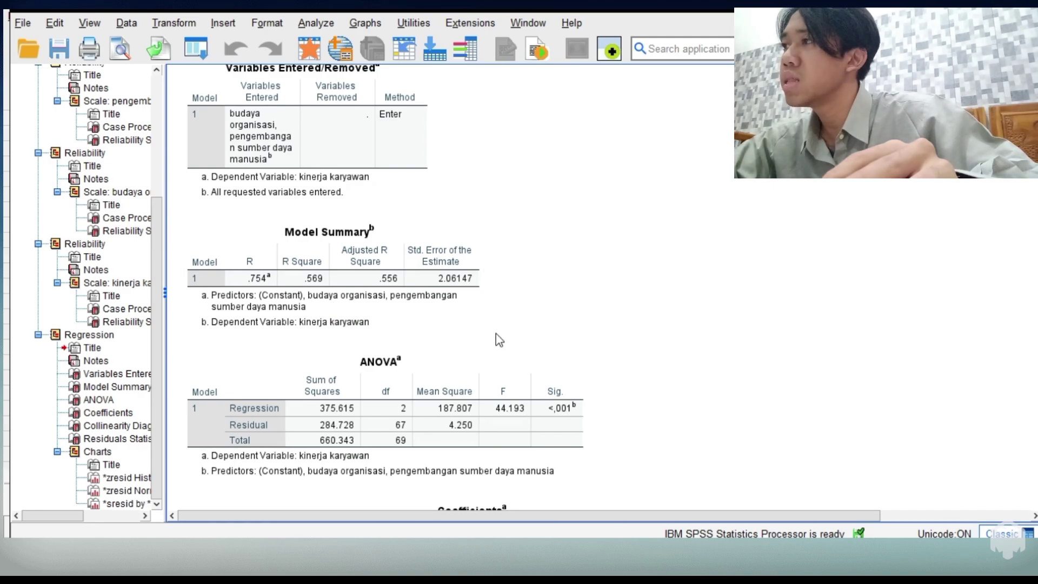
# - Review the F statistic and significance in the ANOVA table together with the Coefficients table beneath it
pyautogui.scroll(-3, 519, 347)
pyautogui.scroll(-3, 510, 346)
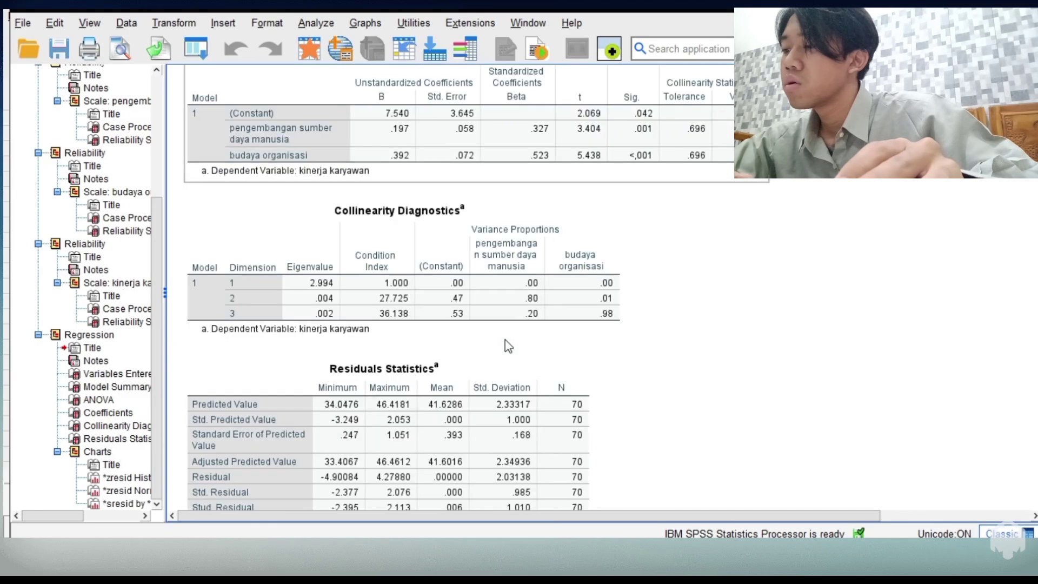
pyautogui.scroll(3, 502, 340)
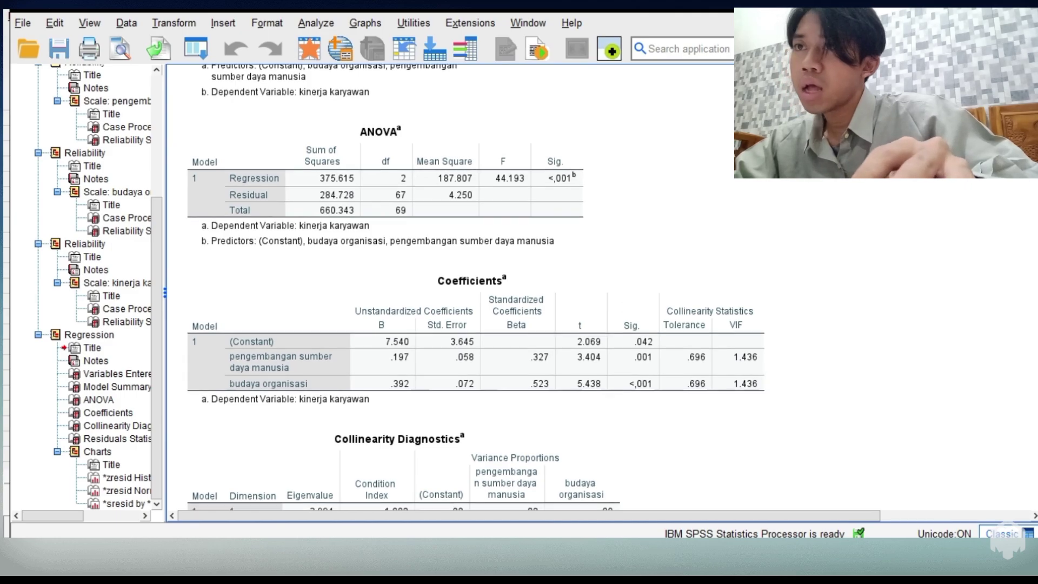
pyautogui.scroll(-1, 467, 292)
pyautogui.scroll(8, 467, 292)
pyautogui.scroll(-4, 467, 291)
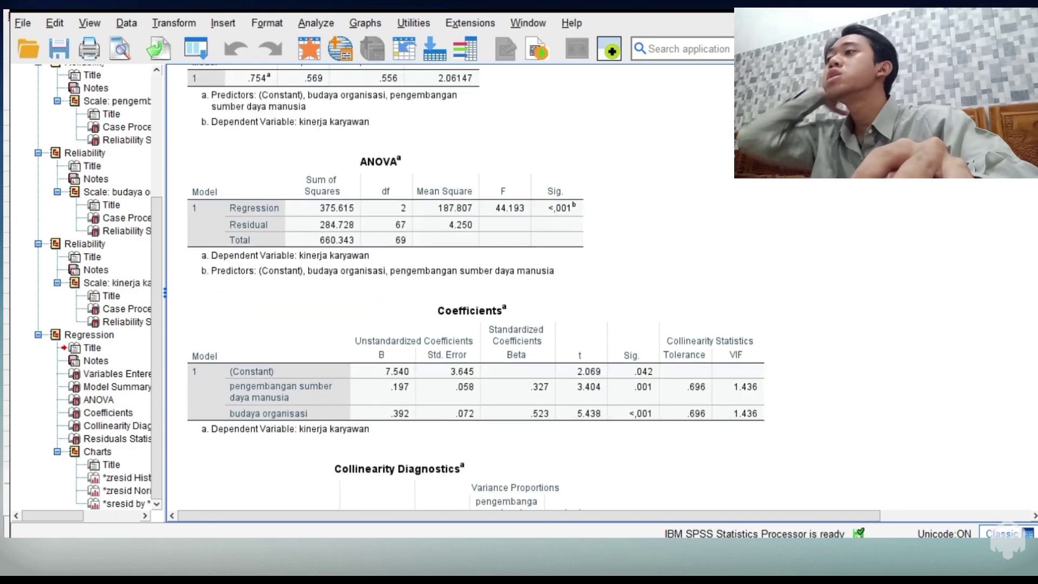
pyautogui.scroll(-5, 906, 325)
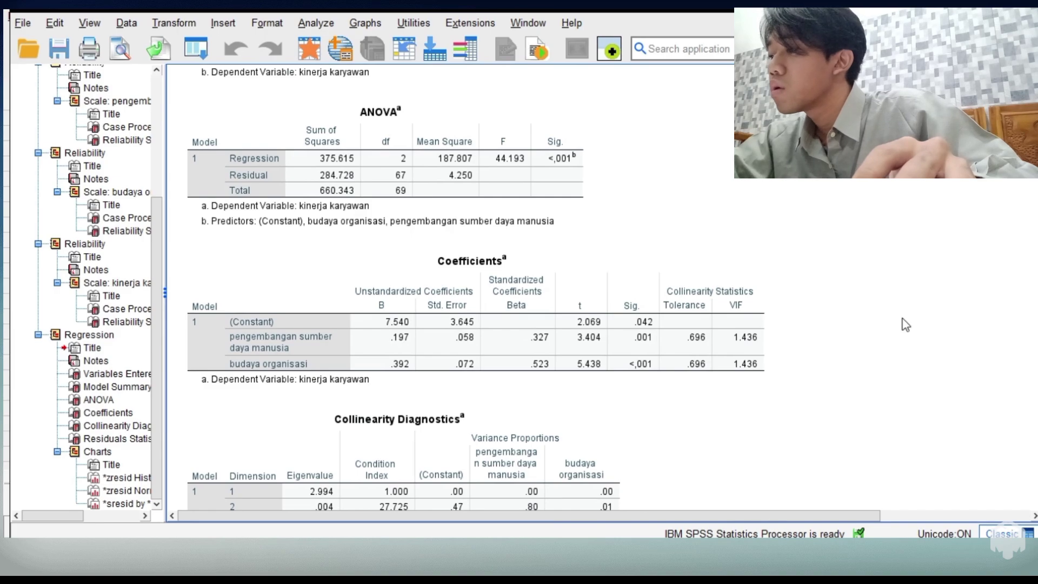
# - Select the Coefficients table and read the t, Sig. and unstandardized B values for both predictors
pyautogui.click(597, 352)
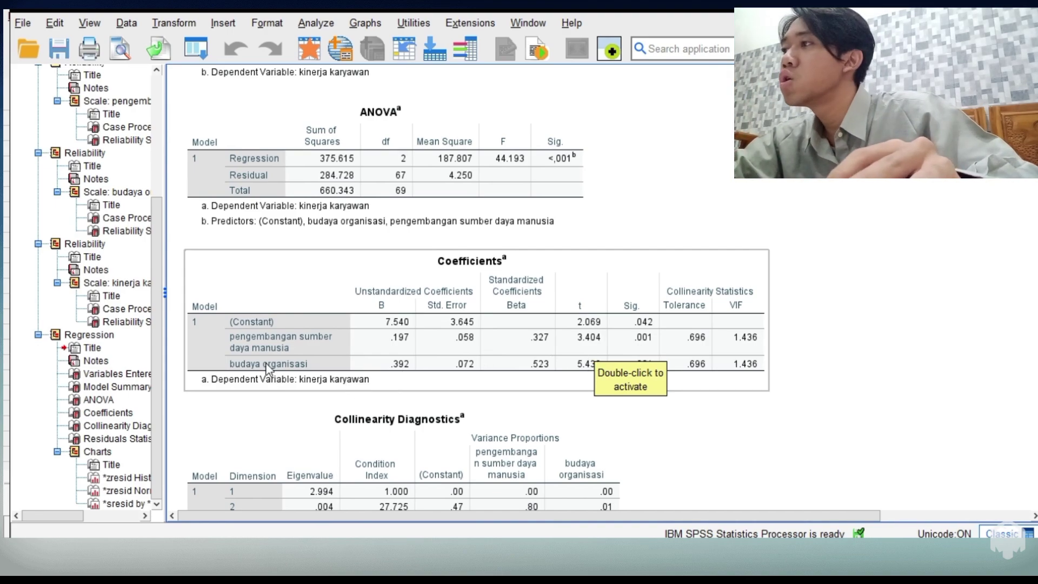
pyautogui.click(588, 388)
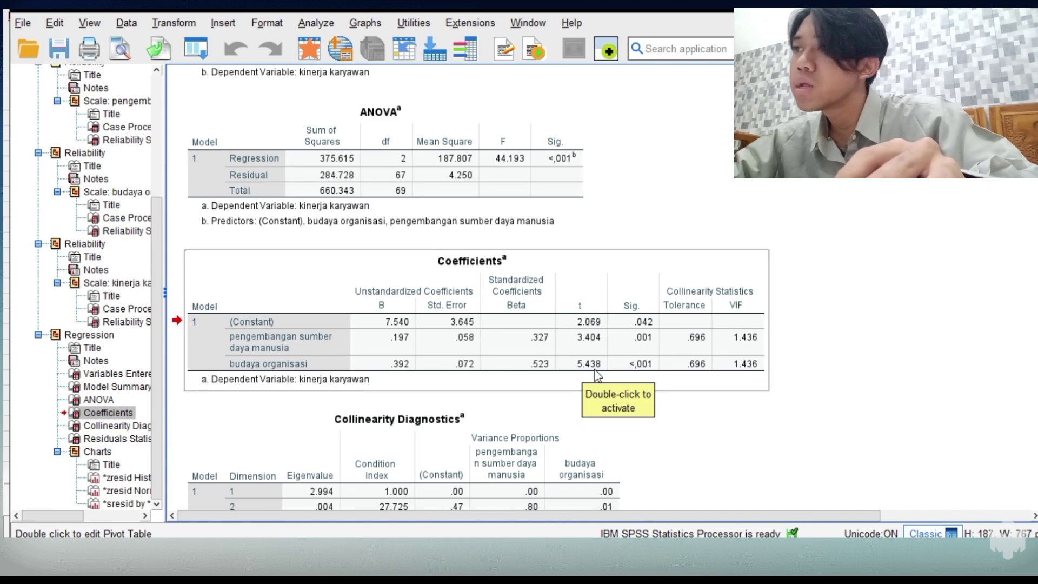
pyautogui.click(591, 387)
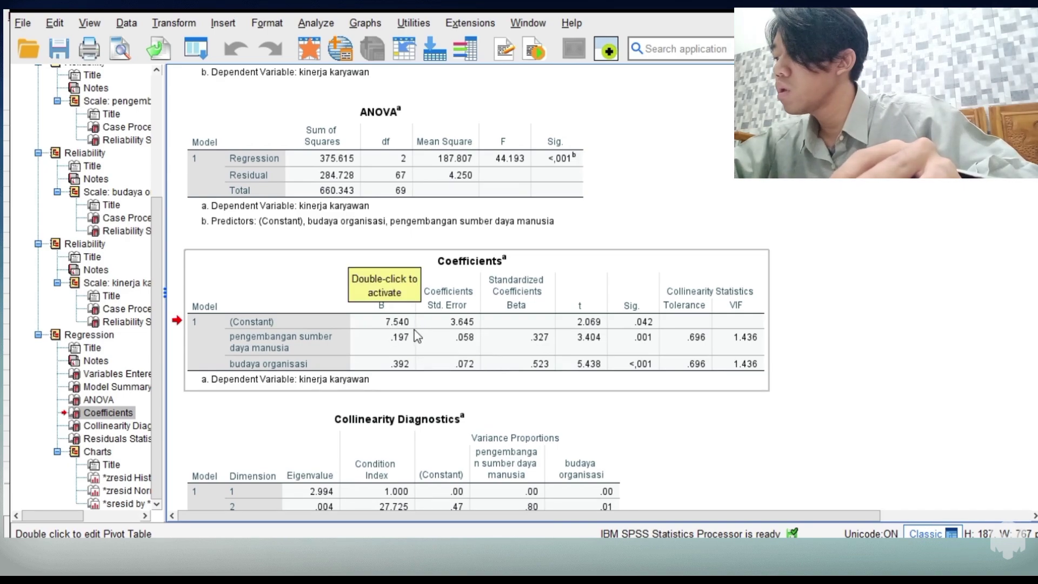
pyautogui.click(406, 369)
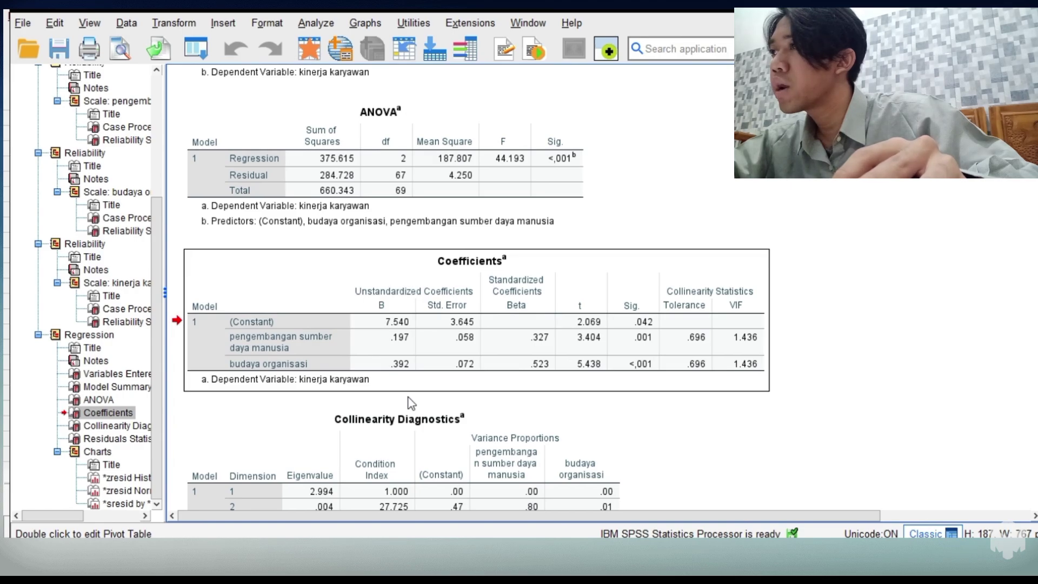